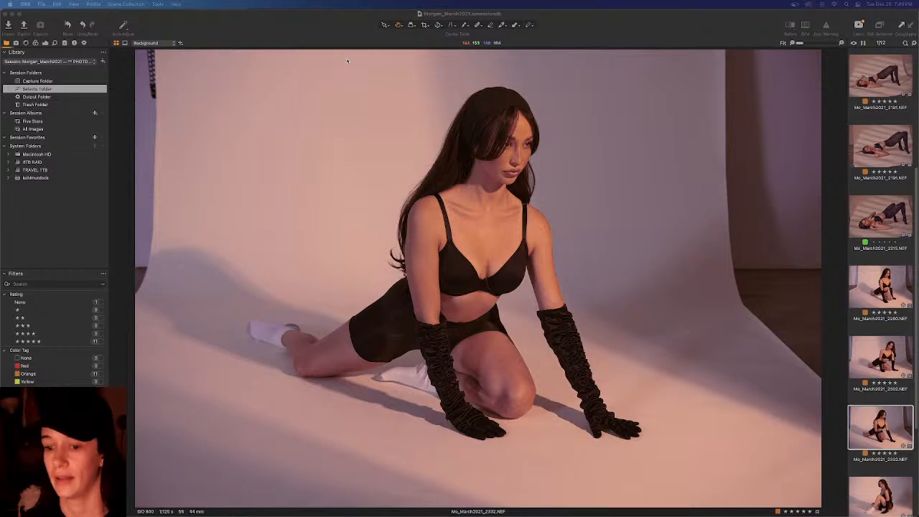
Step: Display the first photo in the session's Selects folder, the standing portrait with crossed arms
left_click(340, 32)
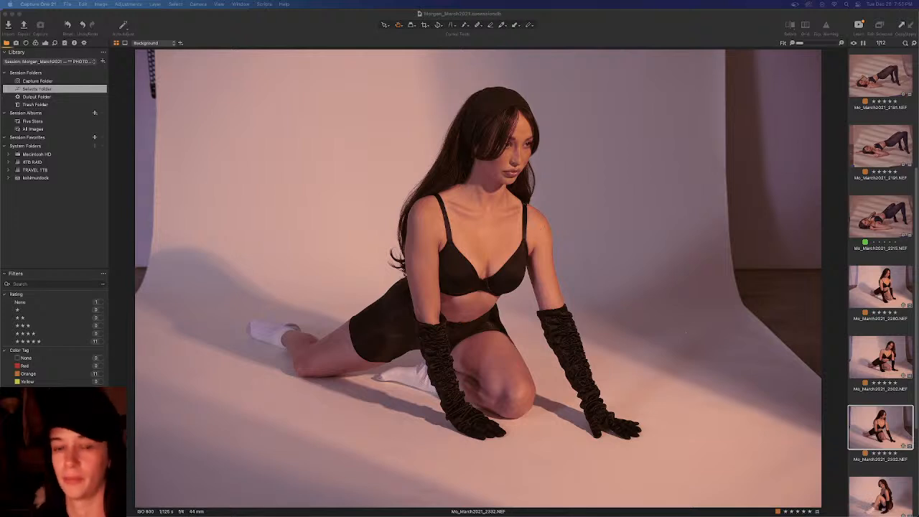
scroll(877, 149, "up", 5)
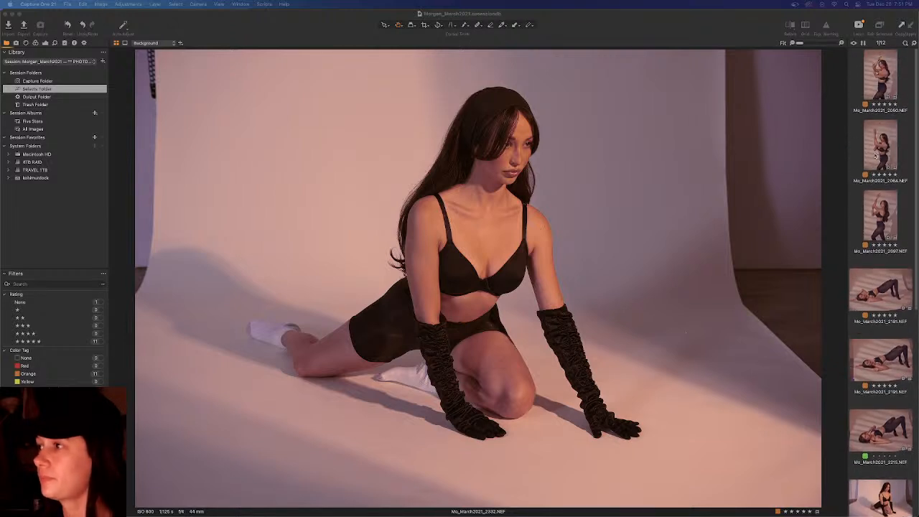
left_click(891, 84)
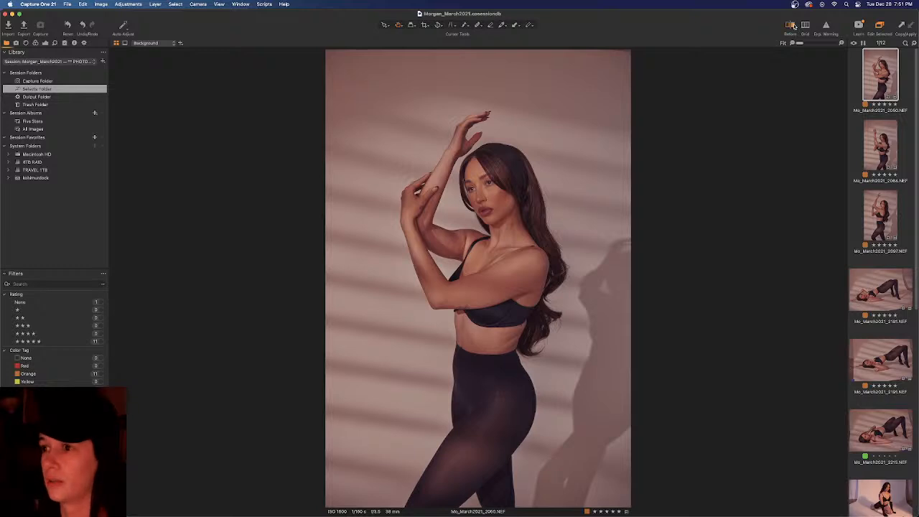
Step: Compare the portrait's before and after versions in a split view, sweeping the divider across the photo
left_click(790, 26)
left_click_drag(478, 278, 327, 278)
left_click_drag(304, 246, 334, 156)
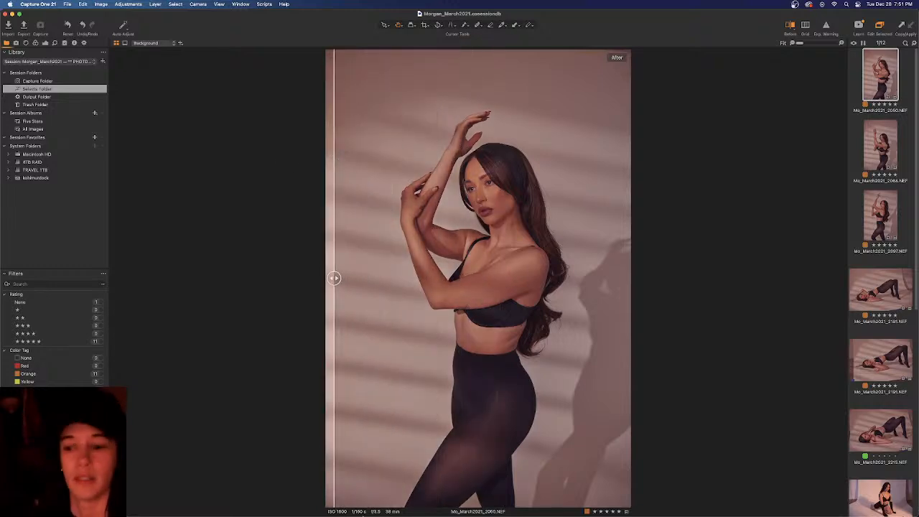
mouse_move(543, 515)
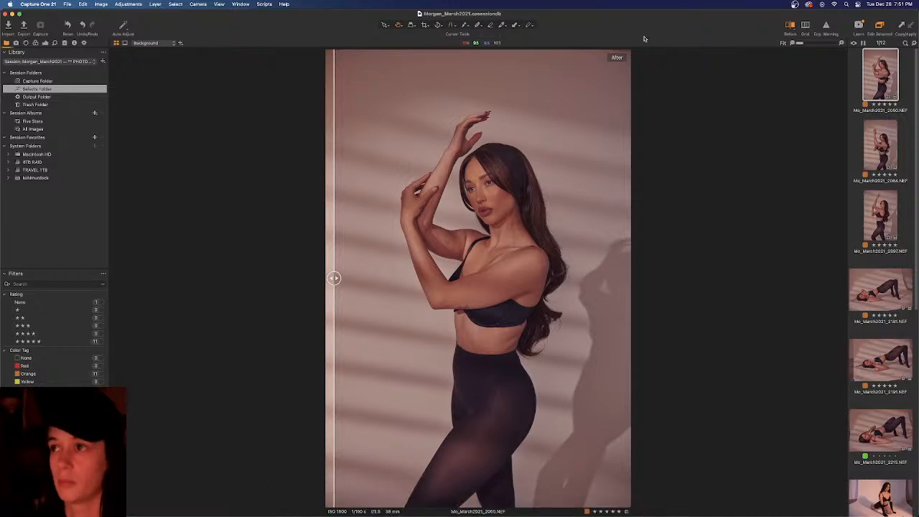
Step: Move the editor window aside, close the Finder window behind it and return the editor window to its place
left_click_drag(648, 26, 663, 131)
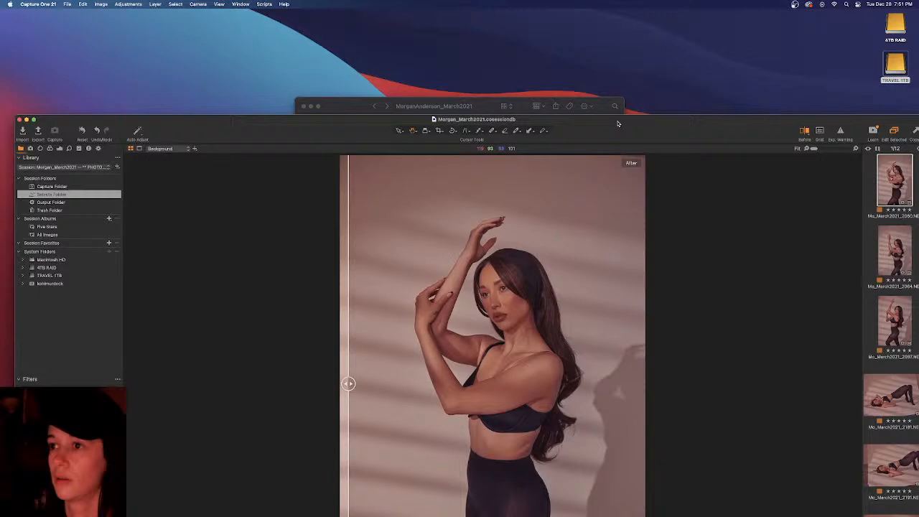
left_click(484, 102)
key("super+w")
left_click_drag(344, 134, 331, 16)
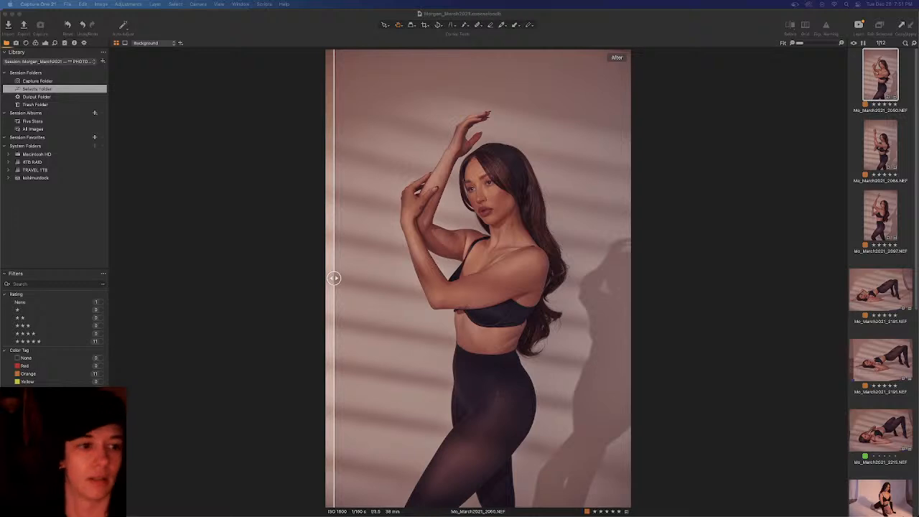
Step: Position the reference image preview over the workspace and move the before/after divider to the edge of the portrait
left_click_drag(144, 181, 191, 86)
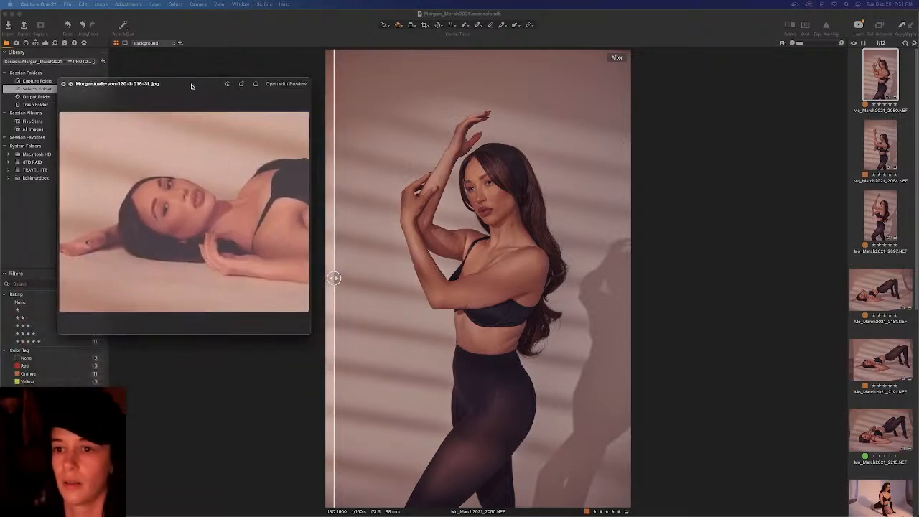
left_click(335, 277)
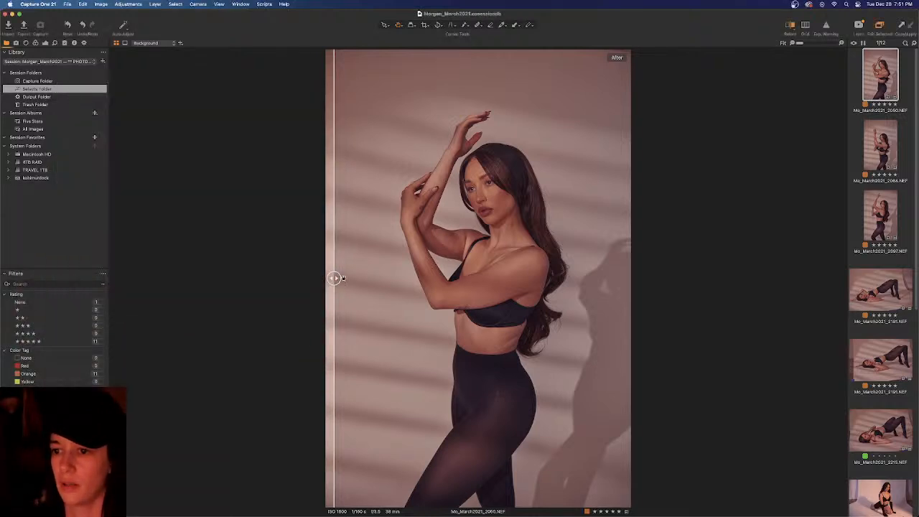
mouse_move(335, 278)
left_mouse_down()
mouse_move(450, 278)
mouse_move(649, 251)
mouse_move(341, 251)
mouse_move(327, 278)
left_mouse_up()
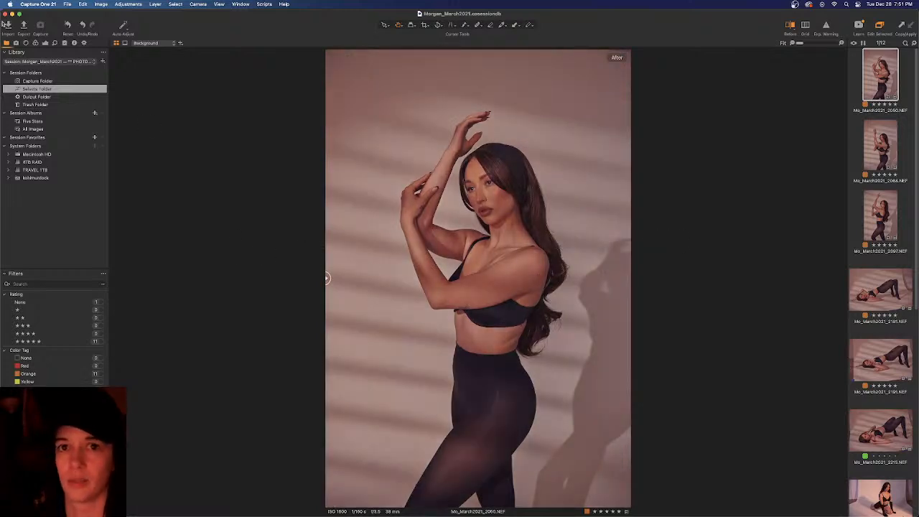
Step: Narrow the editor window to uncover the reference image preview, close the preview and widen the editor again
left_click_drag(1, 22, 222, 15)
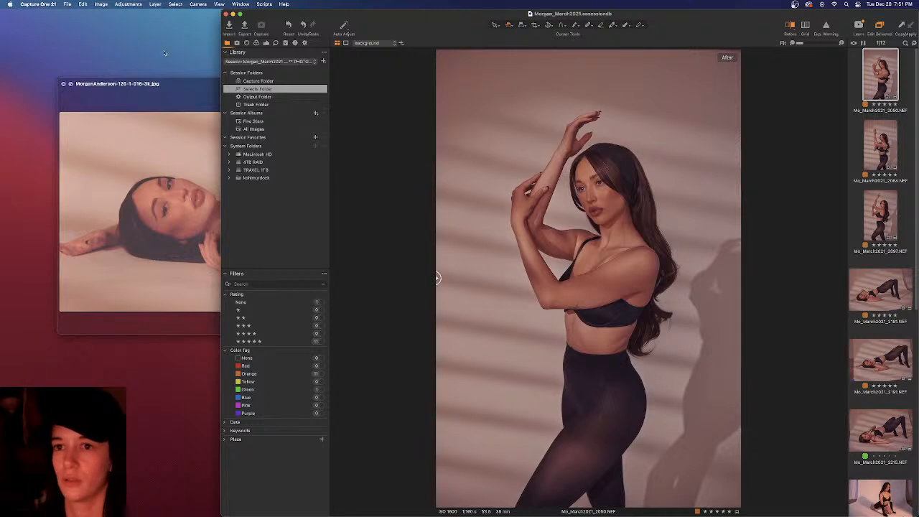
left_click(177, 88)
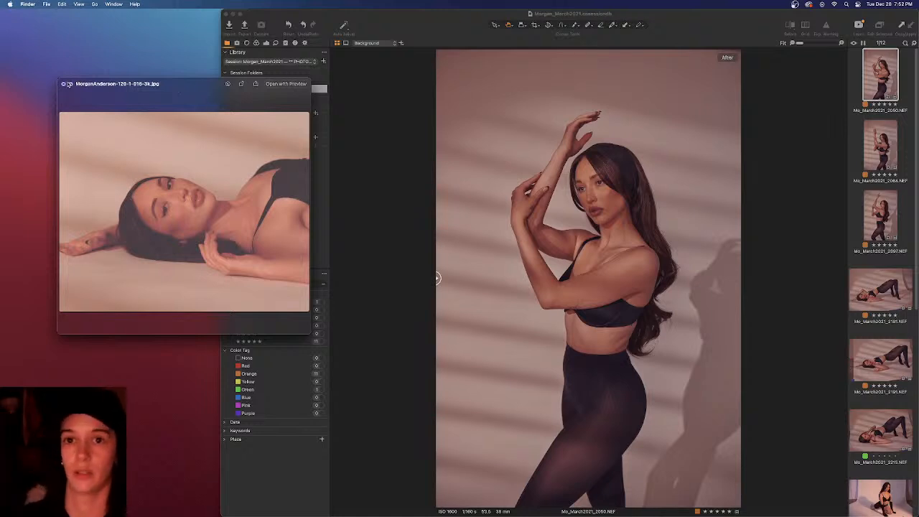
left_click(66, 84)
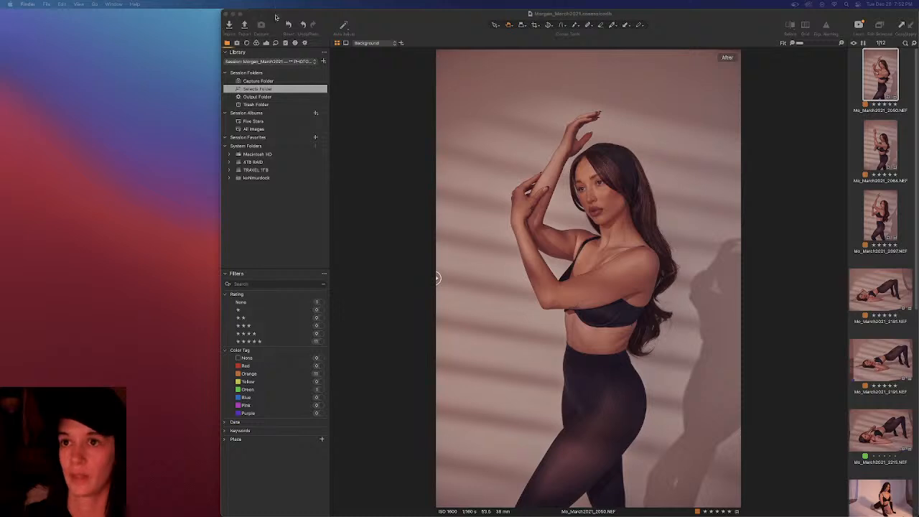
left_click(303, 15)
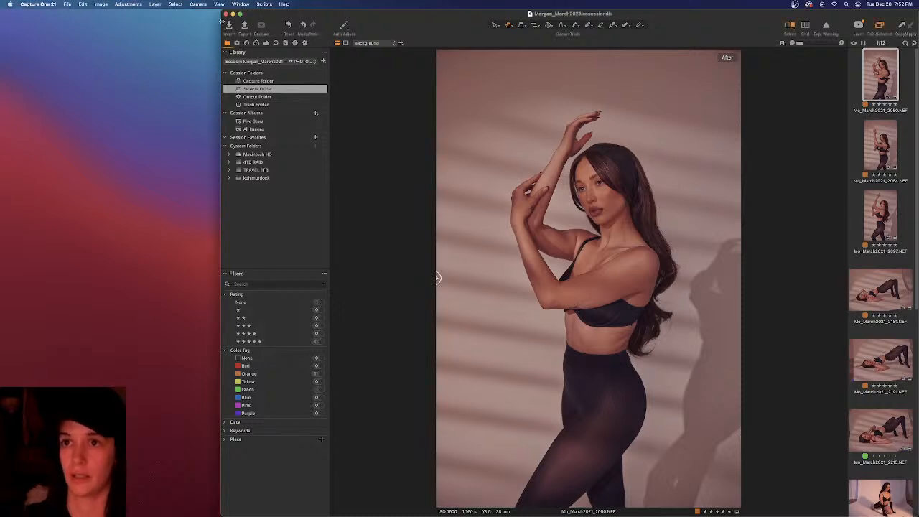
left_click_drag(221, 21, 9, 16)
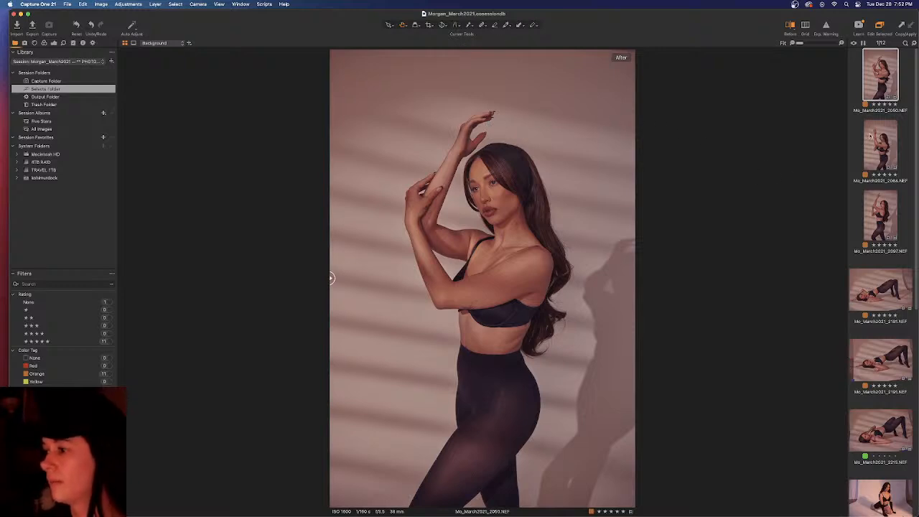
Step: Look through the session's photos, viewing the second and third standing portraits before returning to the first
scroll(871, 136, "down", 5)
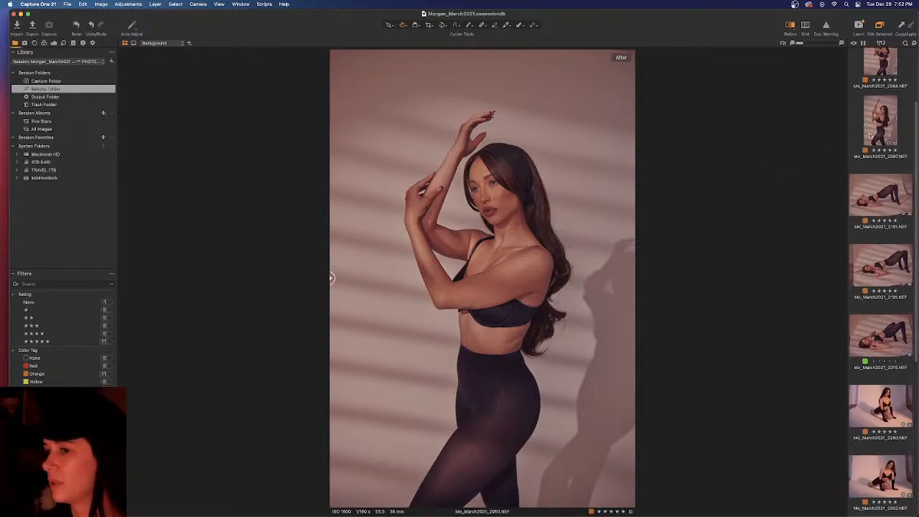
scroll(870, 135, "down", 2)
scroll(872, 138, "up", 6)
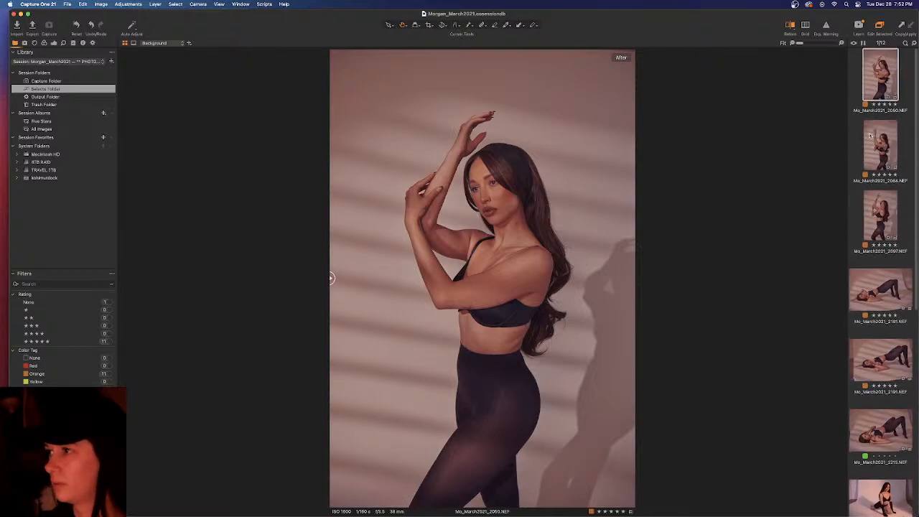
left_click(875, 140)
left_click(884, 208)
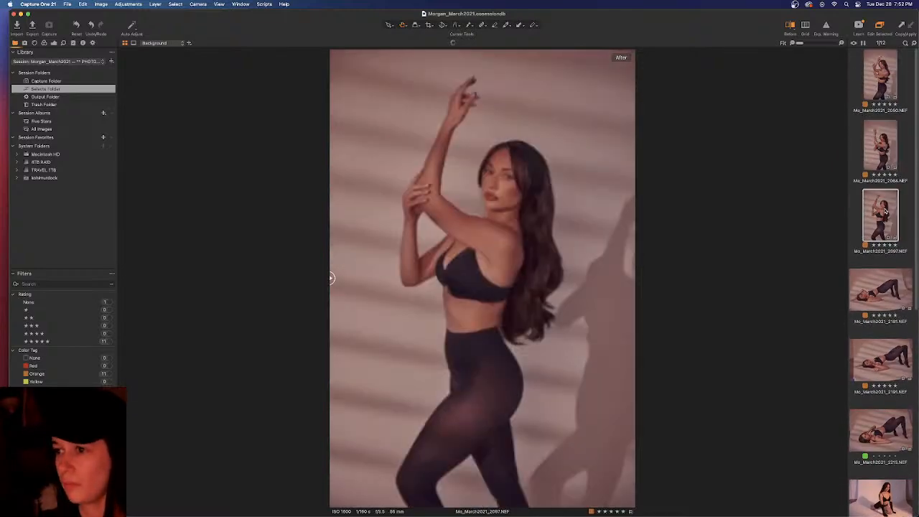
left_click(883, 92)
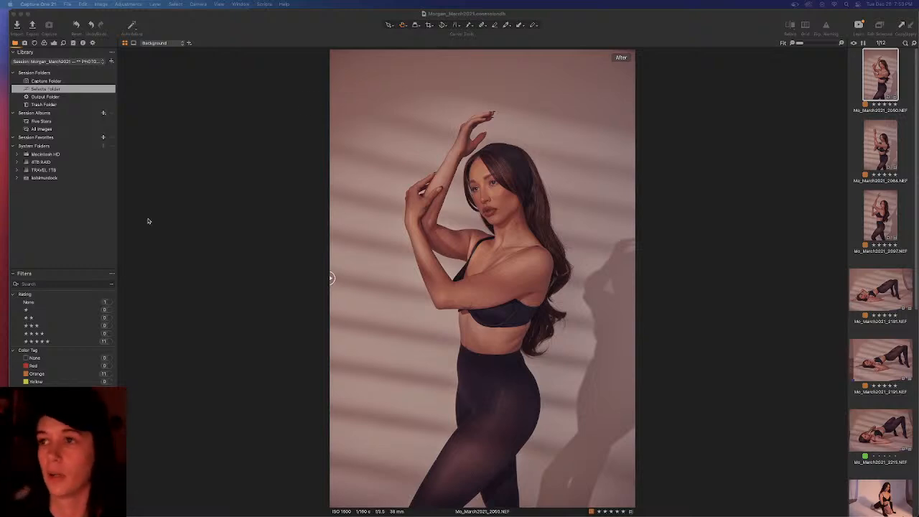
Step: Reset all adjustments on the first standing portrait
left_click(688, 26)
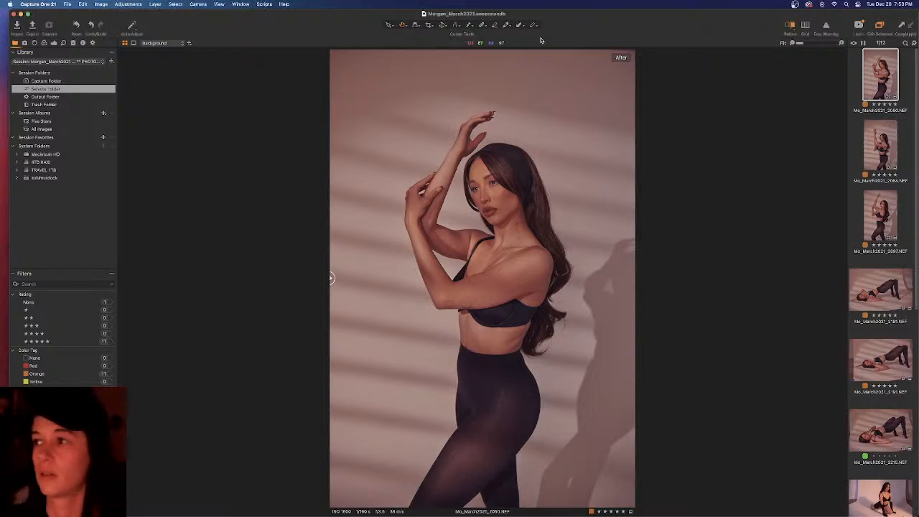
left_click(77, 26)
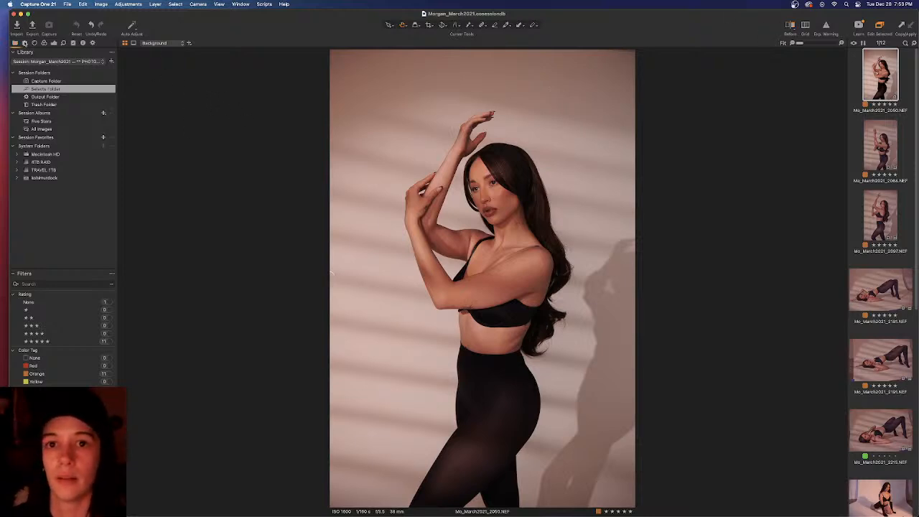
Step: Examine the tethered capture options, including Camera Settings, and widen the editor window slightly
left_click(24, 43)
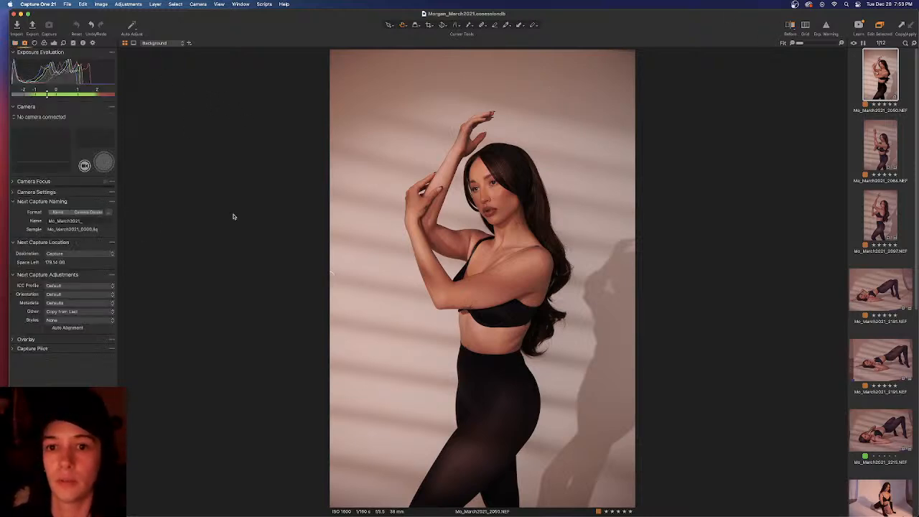
left_click(12, 192)
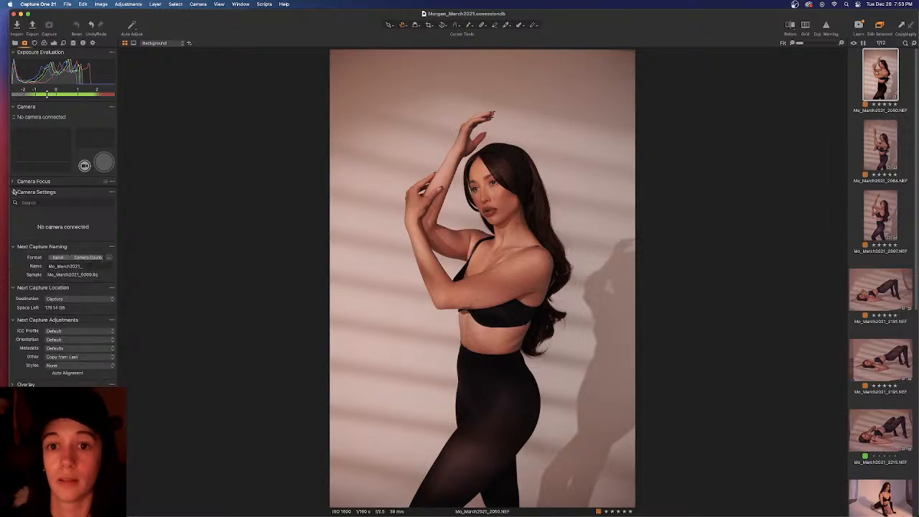
left_click(12, 191)
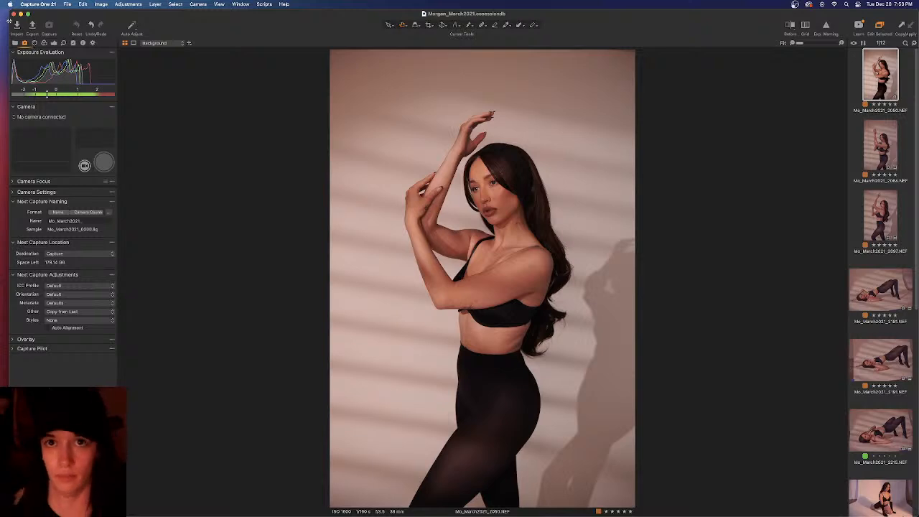
left_click_drag(8, 20, 3, 18)
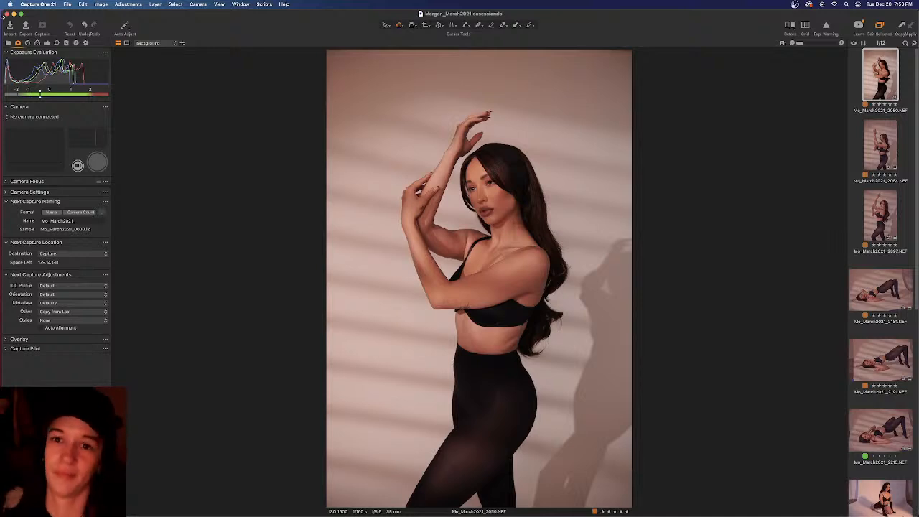
Step: Review the exposure adjustment tools and the available white balance modes for the portrait
left_click(47, 43)
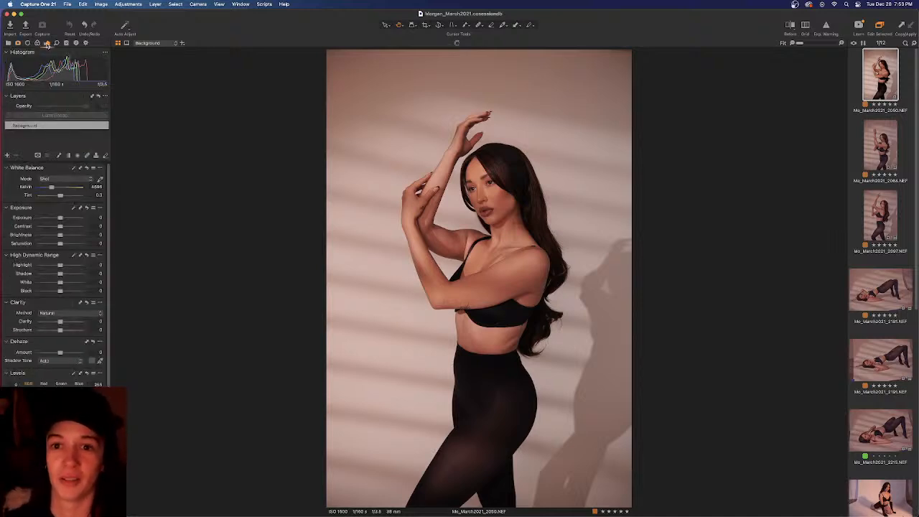
left_click(72, 179)
left_click(184, 165)
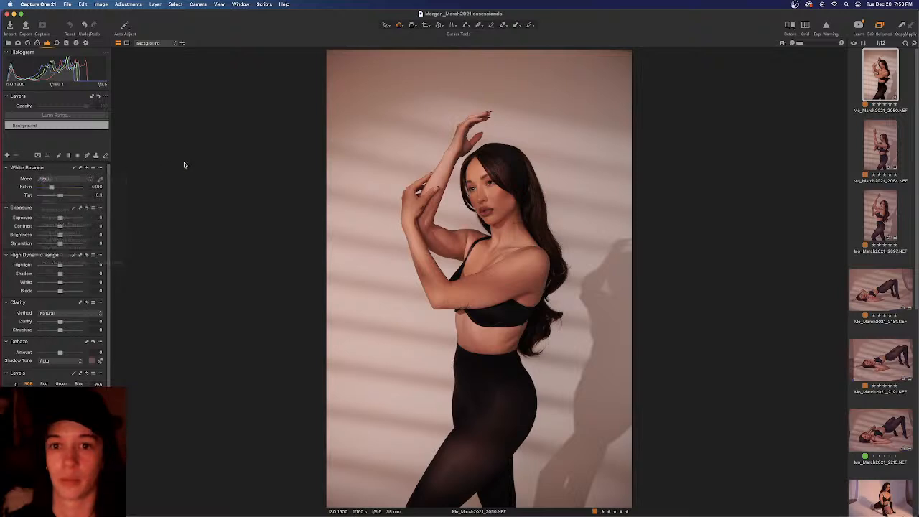
Step: Browse the ICC profiles available for the portrait, including the Canon EOS 5DS R ProStandard profile, without applying one
left_click(38, 43)
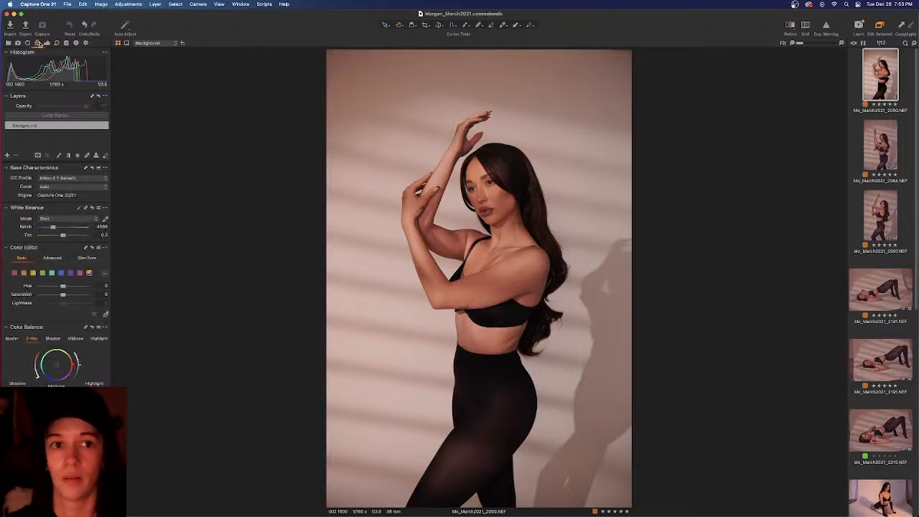
left_click(107, 181)
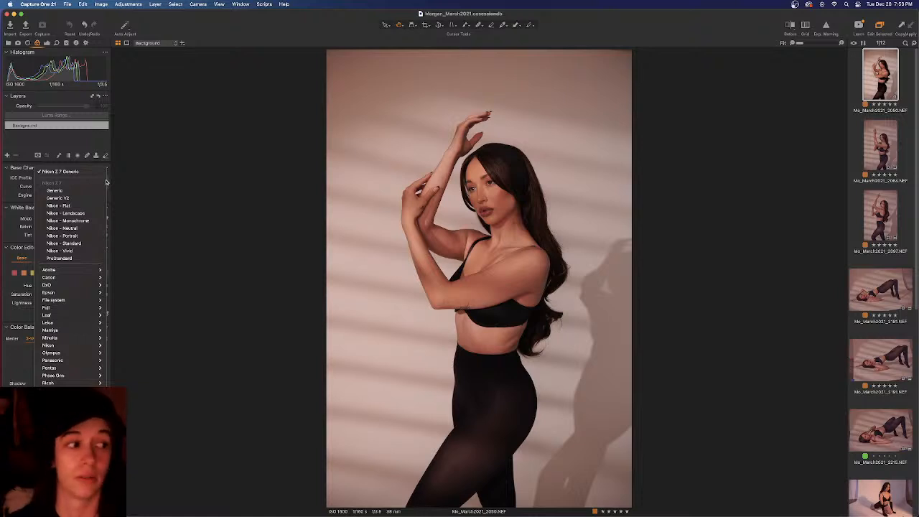
mouse_move(93, 280)
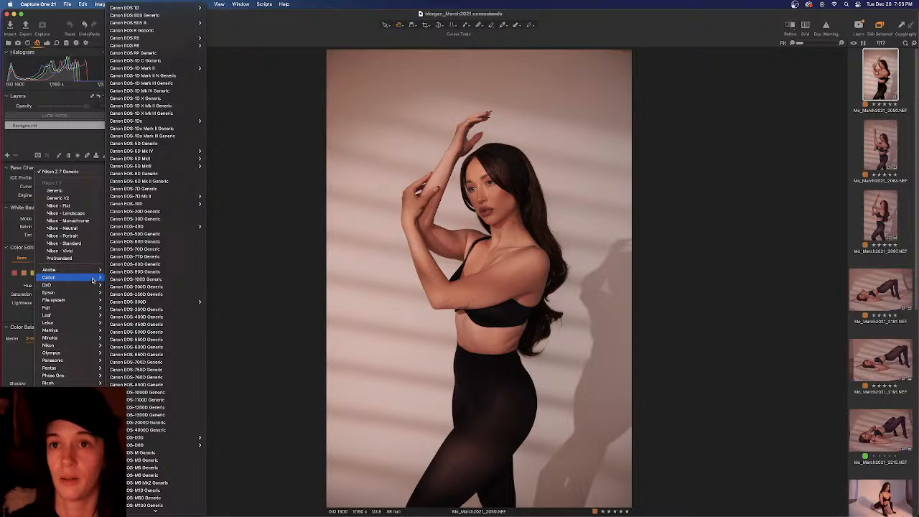
mouse_move(175, 24)
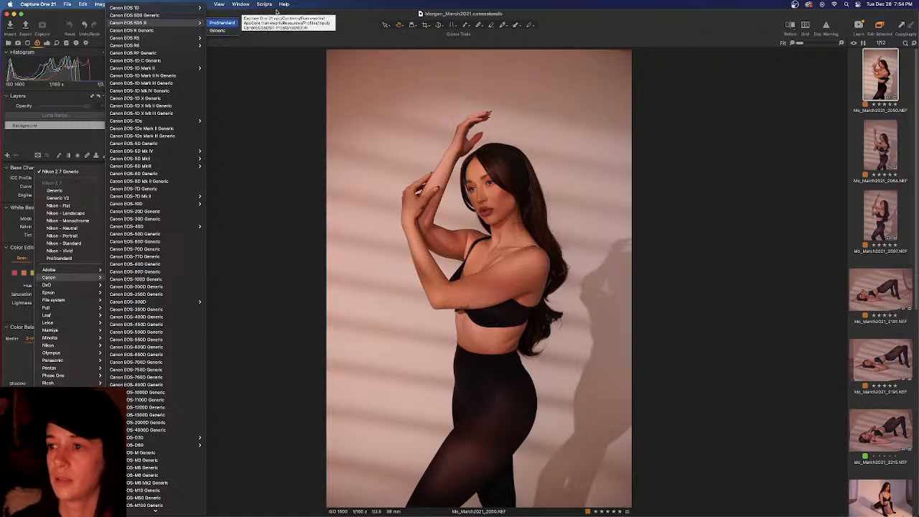
left_click(266, 153)
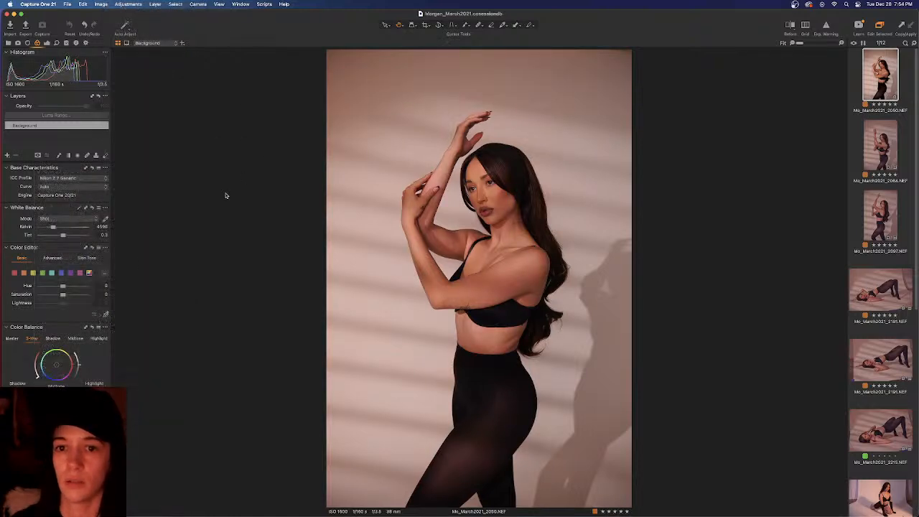
Step: Browse the Canon and Fuji camera ICC profiles available for the first standing portrait without applying one
left_click(92, 178)
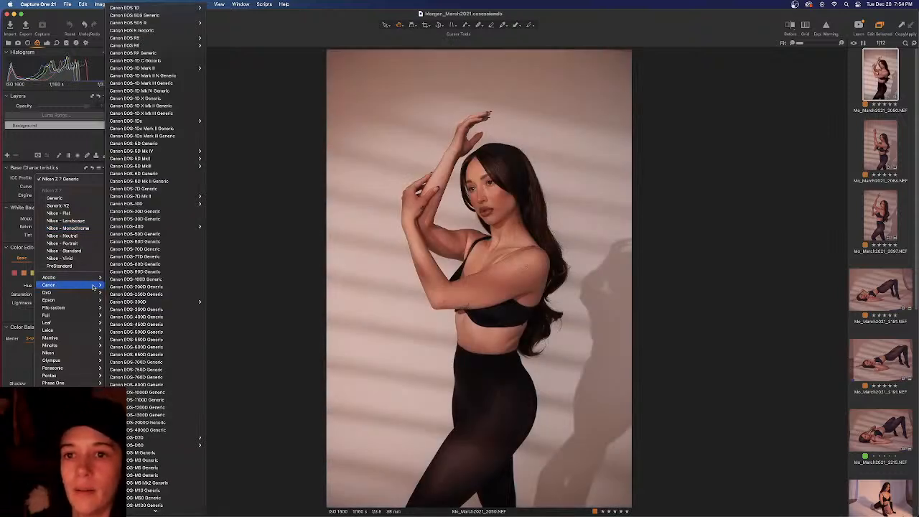
mouse_move(186, 25)
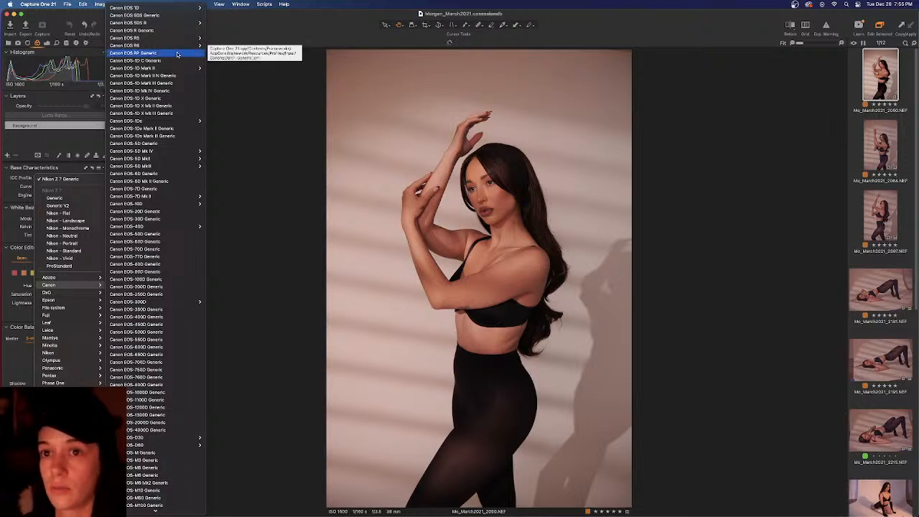
mouse_move(190, 68)
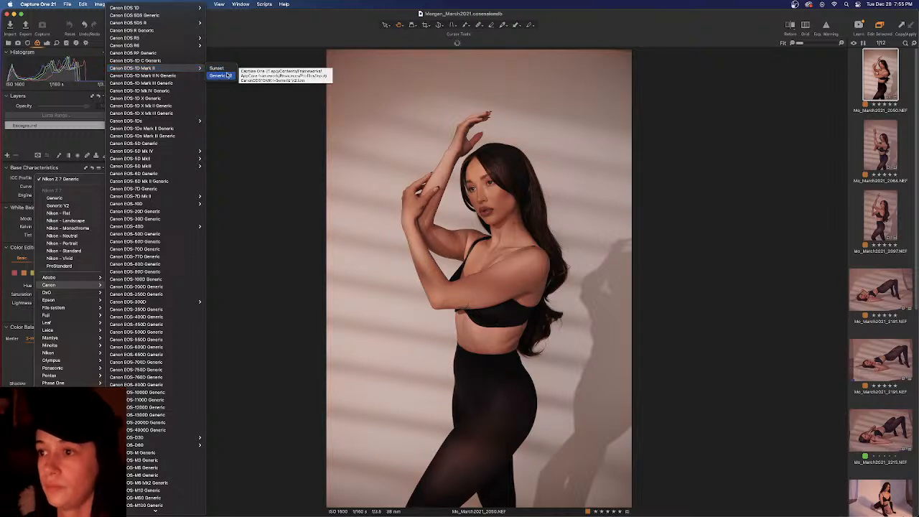
mouse_move(176, 120)
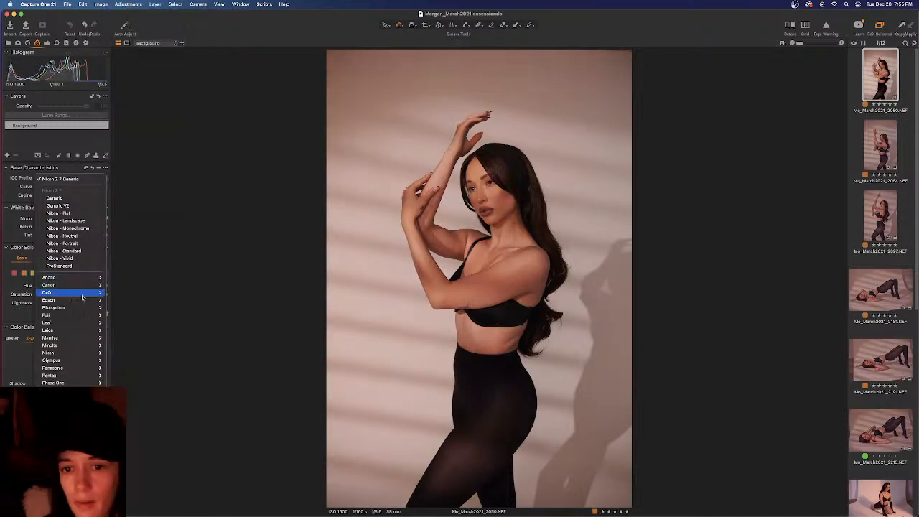
mouse_move(86, 310)
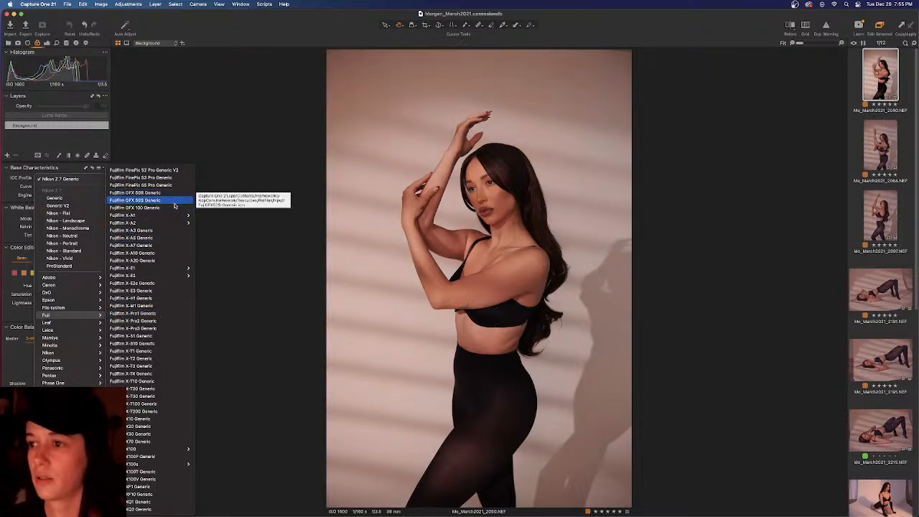
mouse_move(174, 215)
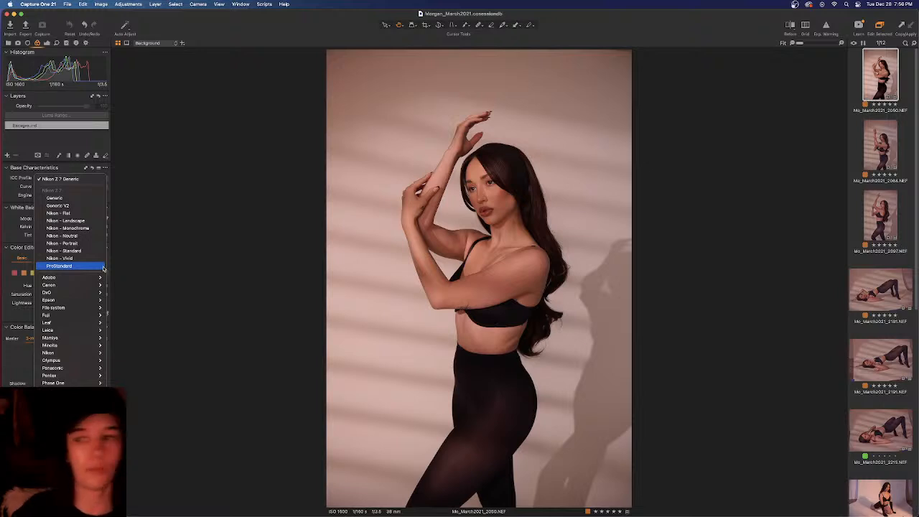
left_click(205, 127)
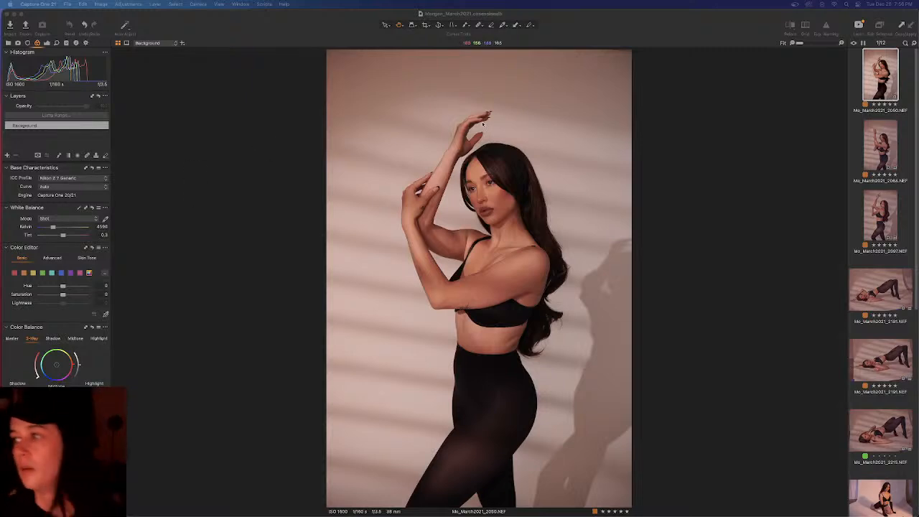
Step: Reset all adjustments on the second standing portrait
left_click(886, 165)
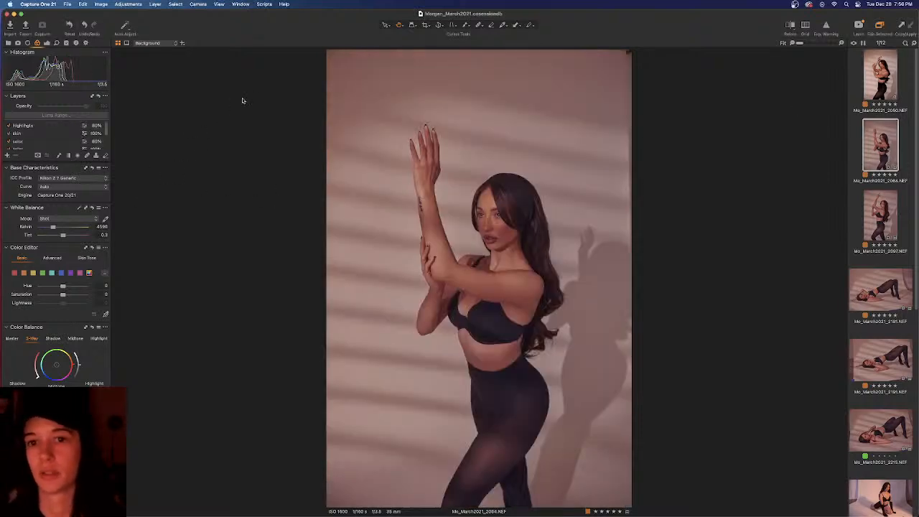
left_click(70, 25)
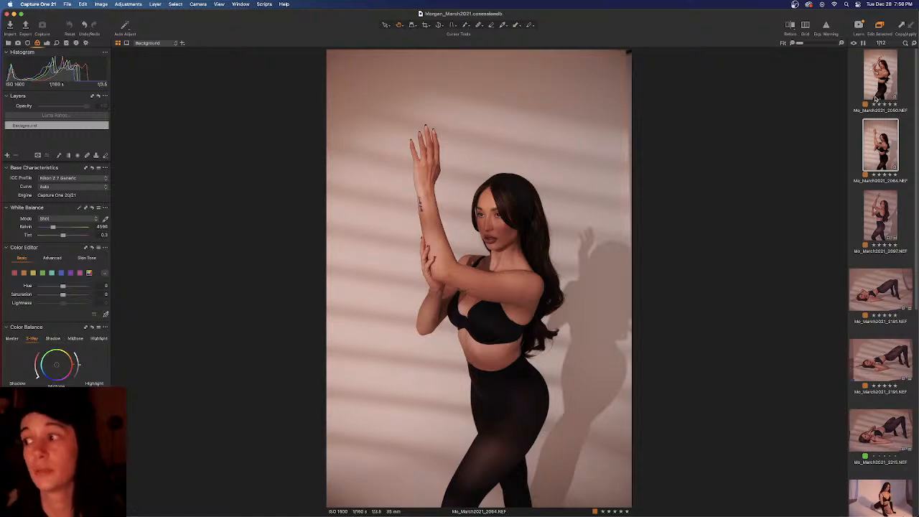
left_click_drag(241, 26, 239, 4)
left_click(239, 4)
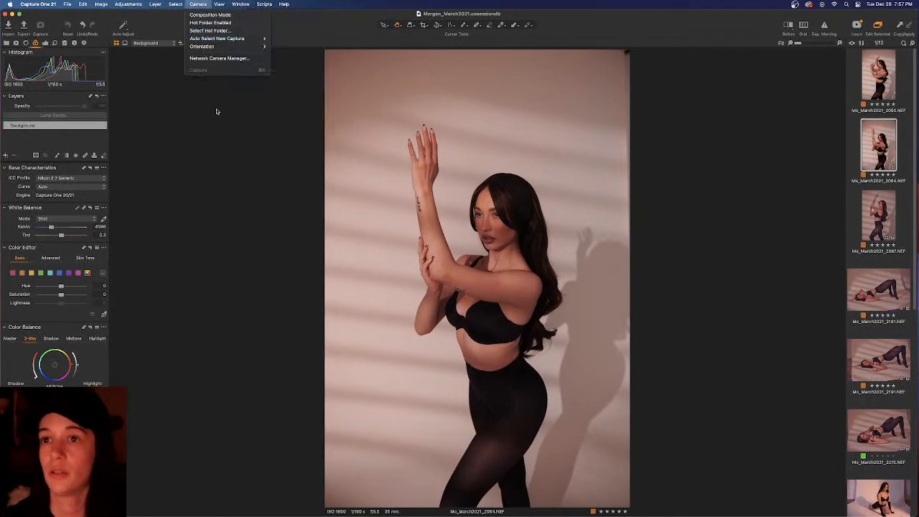
left_click(219, 139)
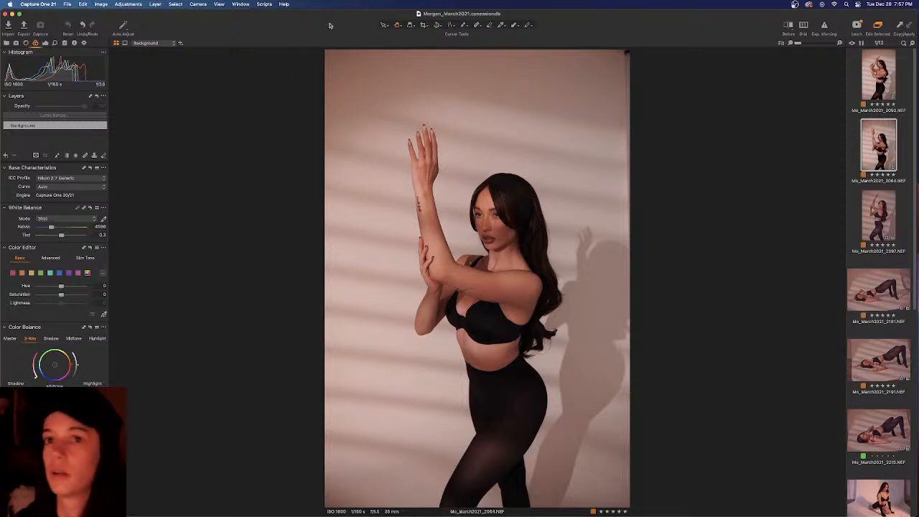
left_click_drag(330, 23, 332, 22)
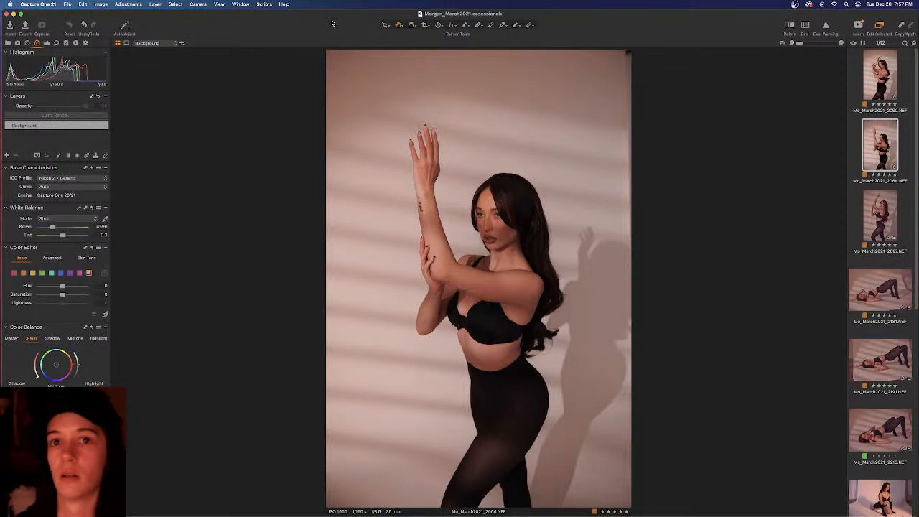
Step: Return to the first standing portrait and review its available base curves
left_click(870, 74)
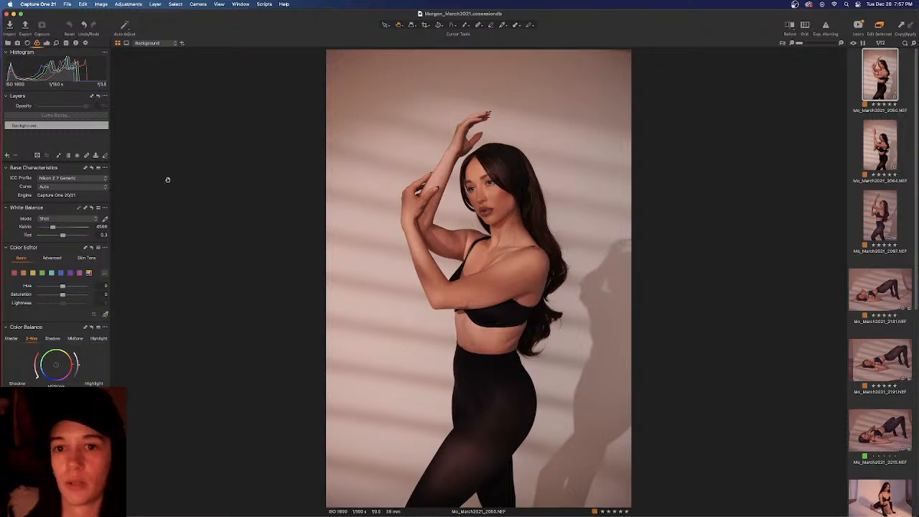
left_click(95, 188)
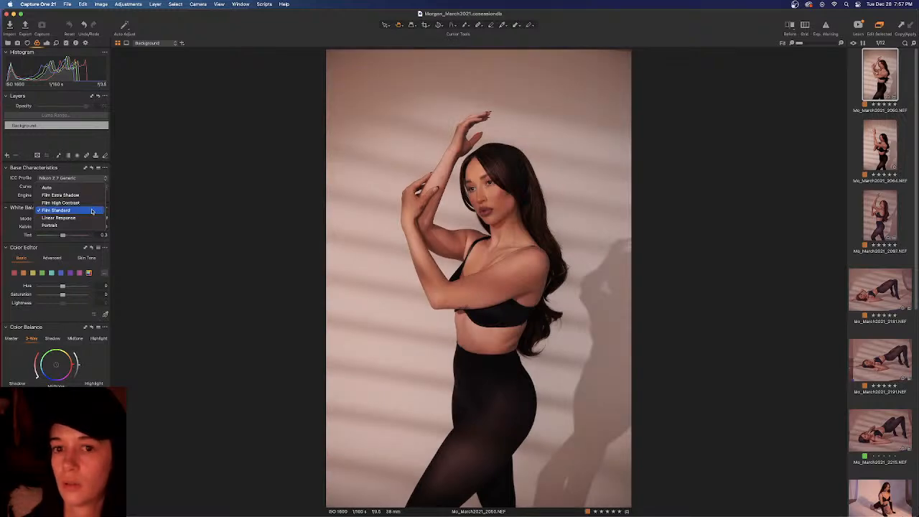
left_click(128, 209)
Step: Apply the Canon EOS R5 ProStandard ICC profile to the first standing portrait
left_click(77, 178)
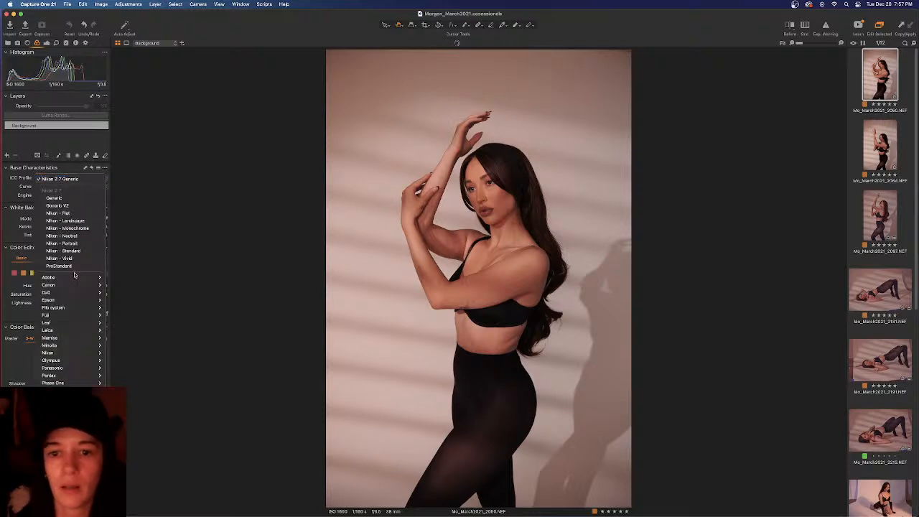
mouse_move(79, 286)
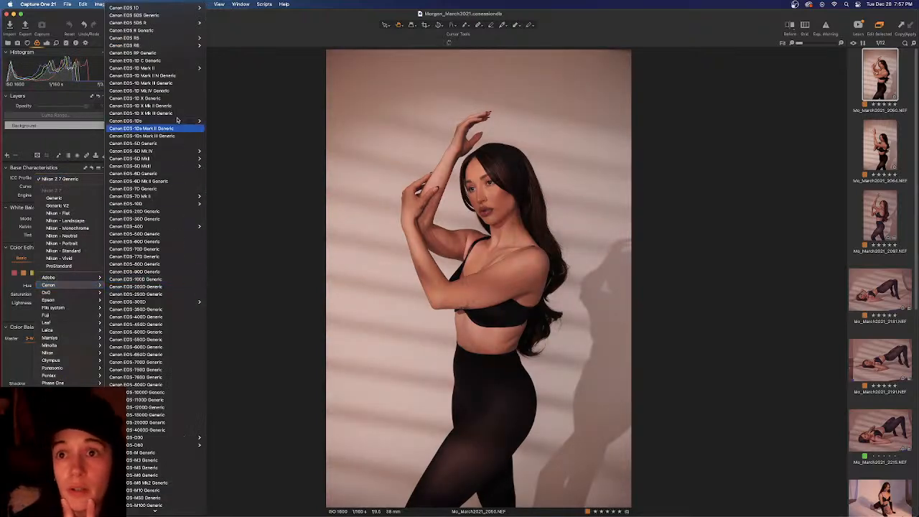
mouse_move(172, 27)
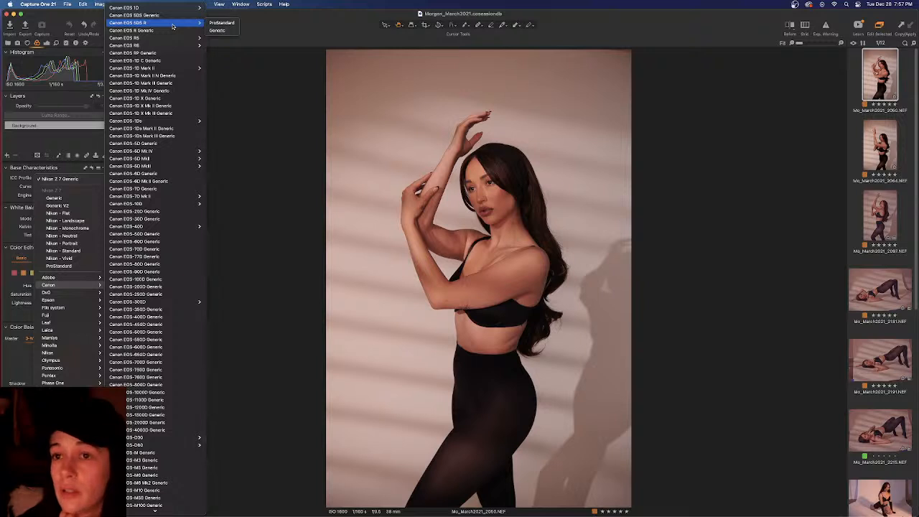
left_click(221, 24)
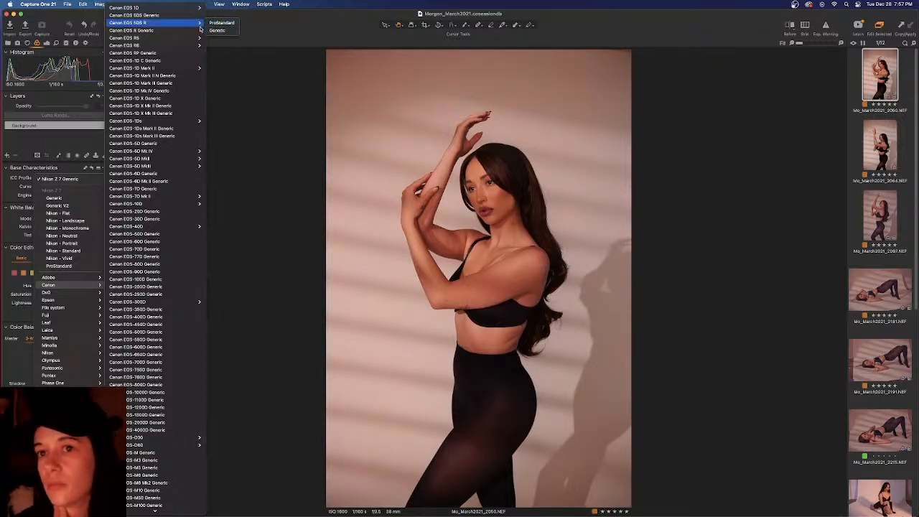
mouse_move(195, 37)
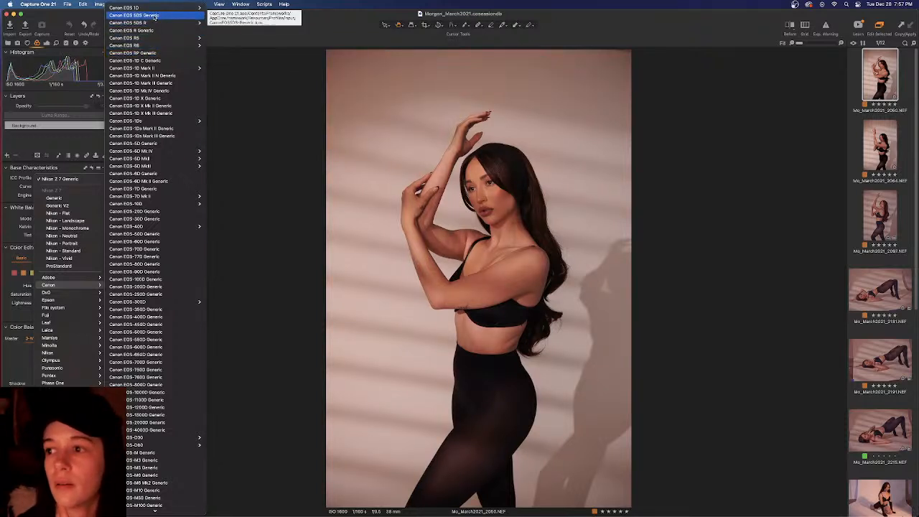
mouse_move(153, 22)
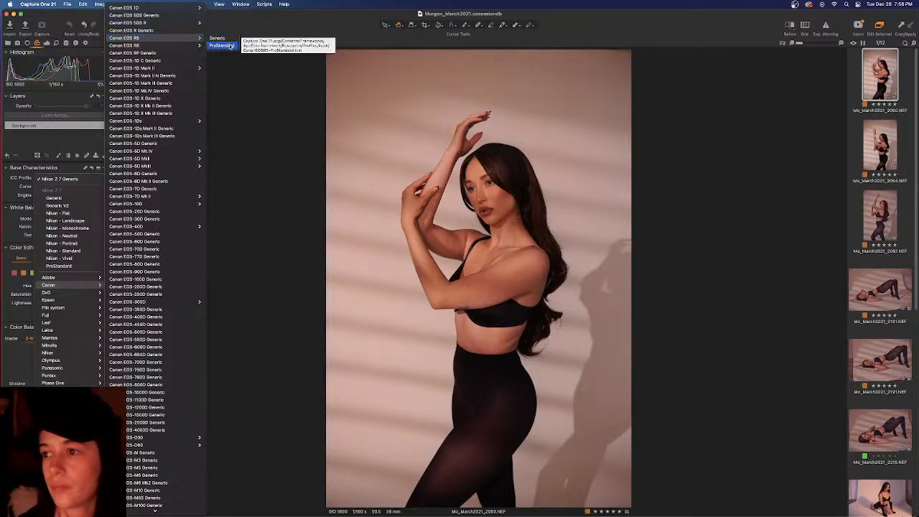
left_click(230, 46)
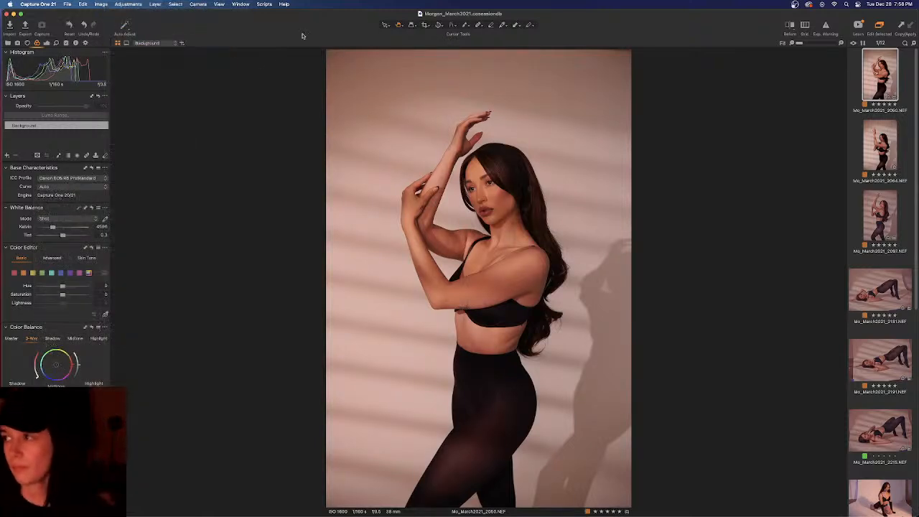
Step: Compare the portrait before and after the profile change with the split slider, then leave the comparison
left_click(789, 26)
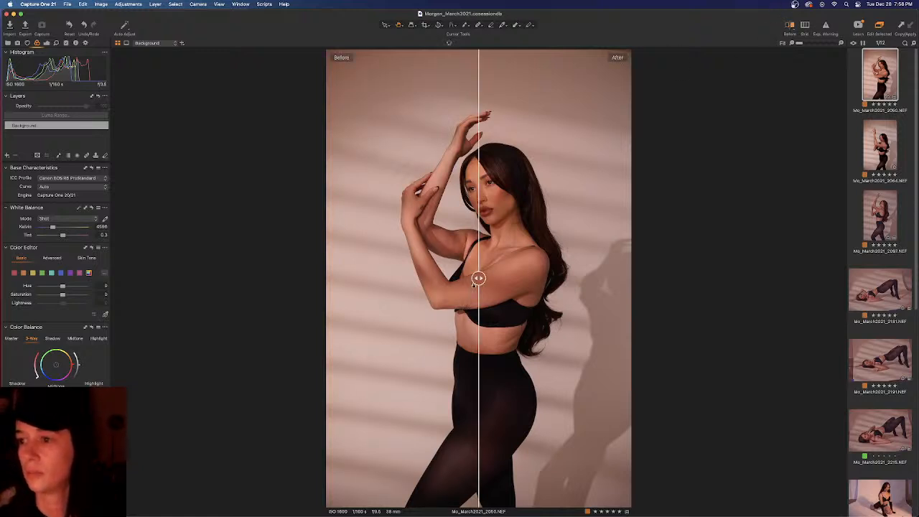
left_click_drag(474, 284, 286, 128)
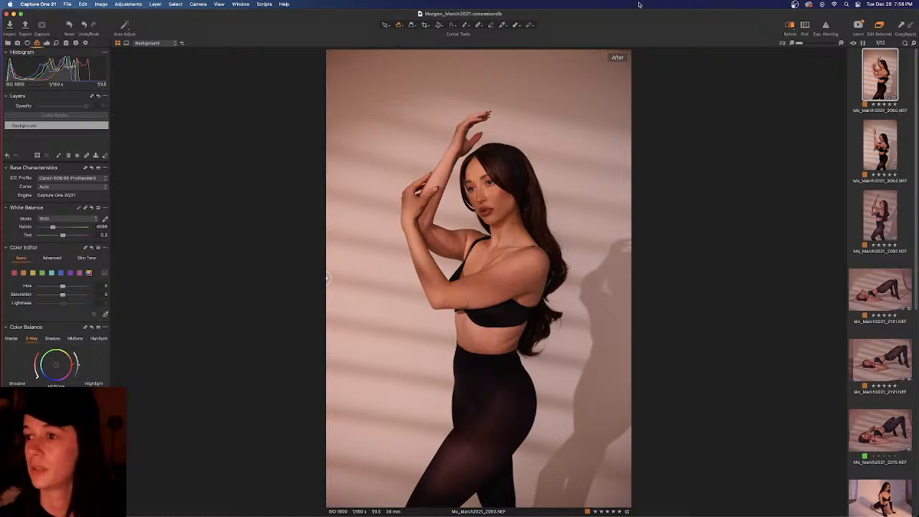
left_click(791, 28)
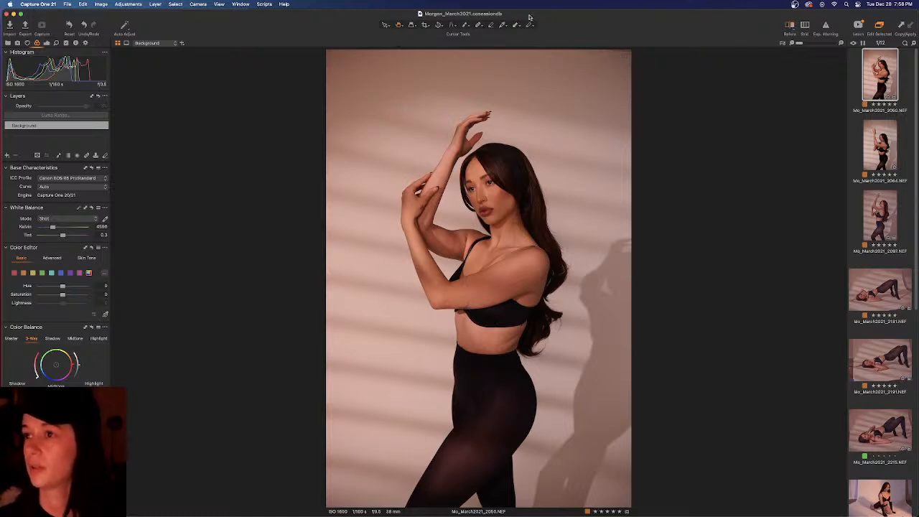
Step: Crop the first portrait to about 15.1 by 18.9 in, trimming the empty wall above the raised hand and the lower legs
left_click(427, 26)
left_click_drag(338, 50, 348, 80)
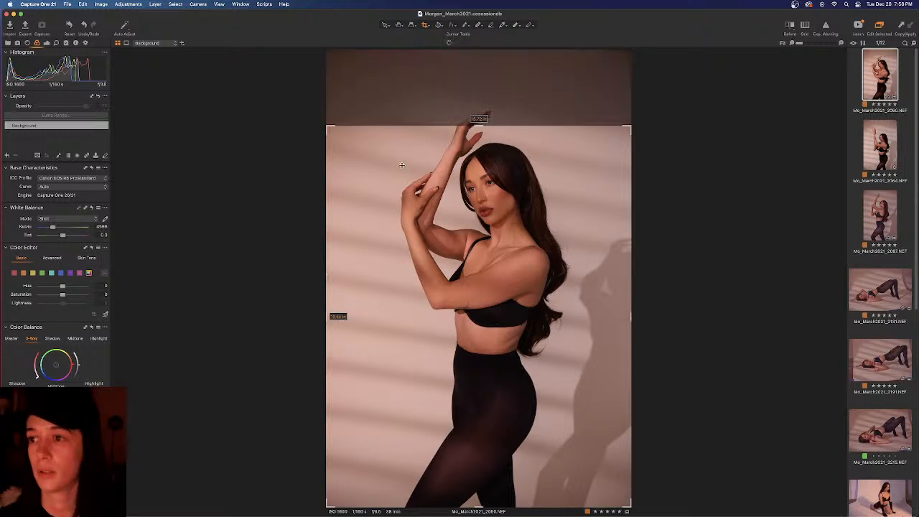
left_click_drag(489, 242, 484, 215)
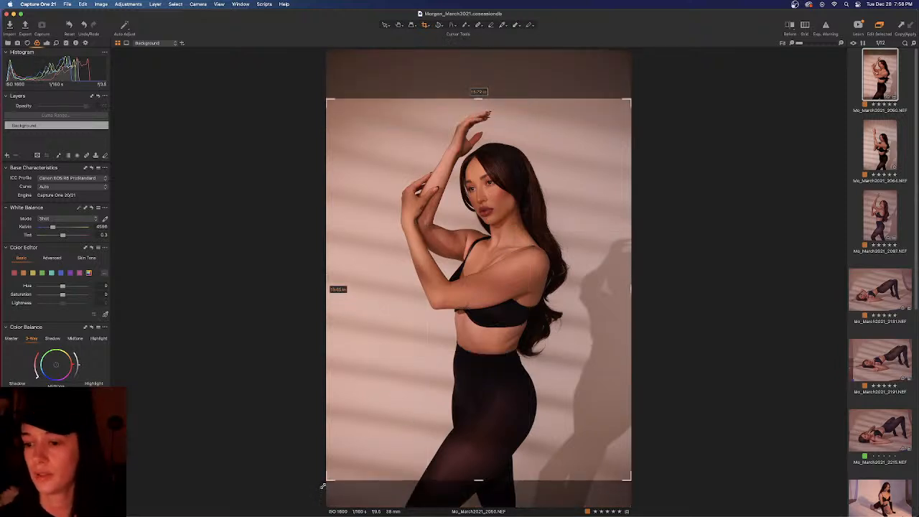
left_click_drag(329, 479, 347, 464)
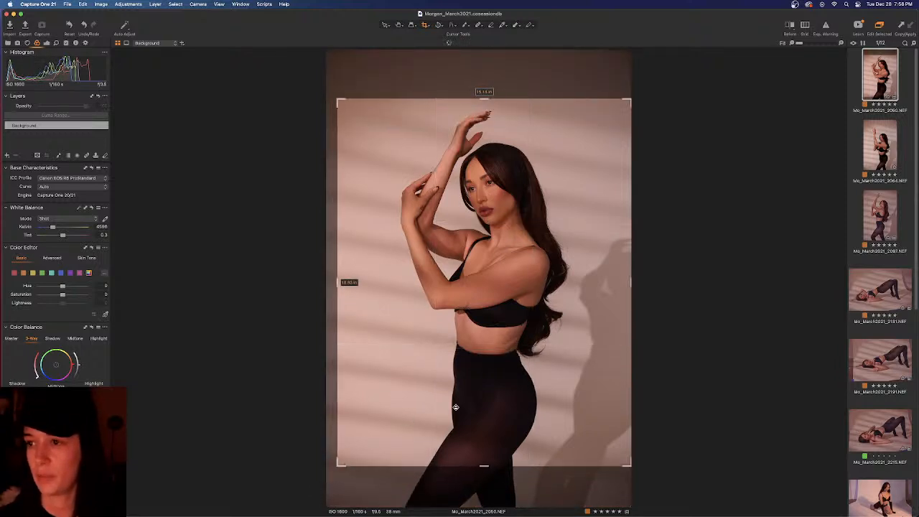
left_click_drag(511, 369, 509, 369)
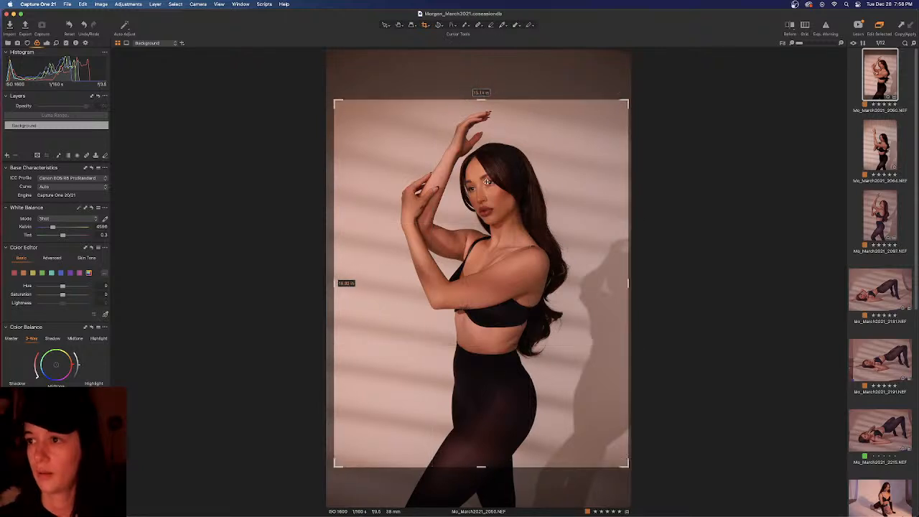
key("Return")
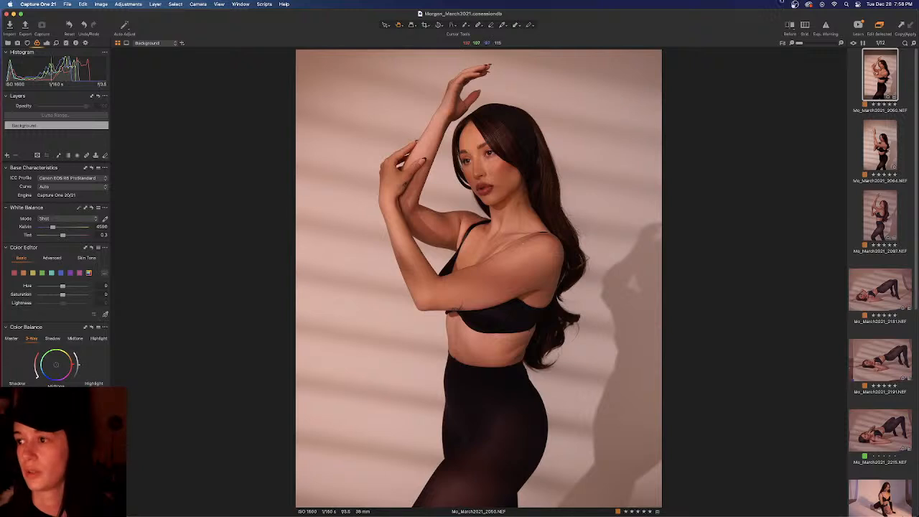
Step: Shift the portrait's crop frame slightly downward and apply it
left_click(425, 25)
left_click_drag(480, 157, 480, 160)
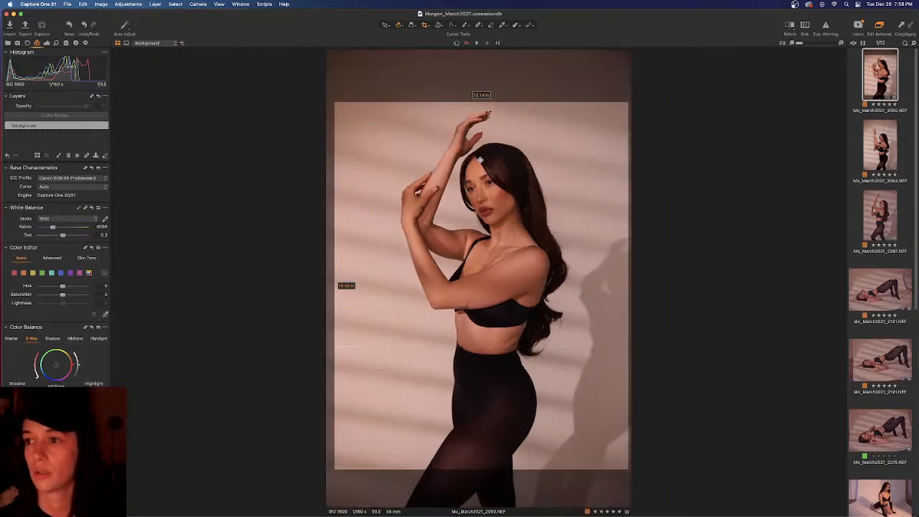
key("h")
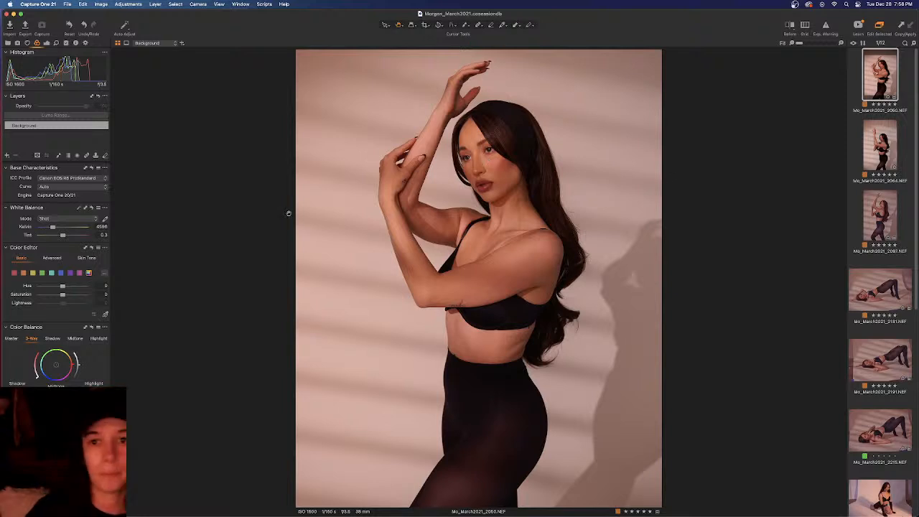
Step: Review the base curve options for the cropped portrait, and switch to the second standing portrait
left_click(108, 187)
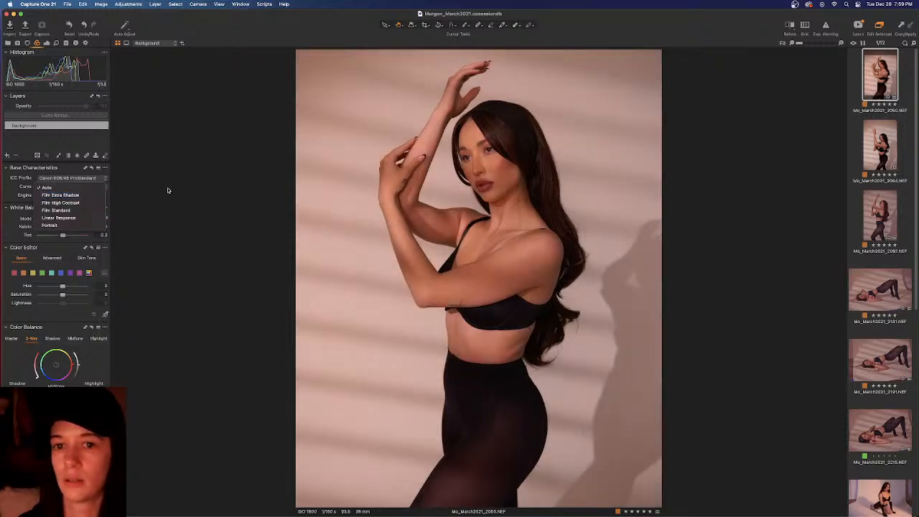
left_click(148, 194)
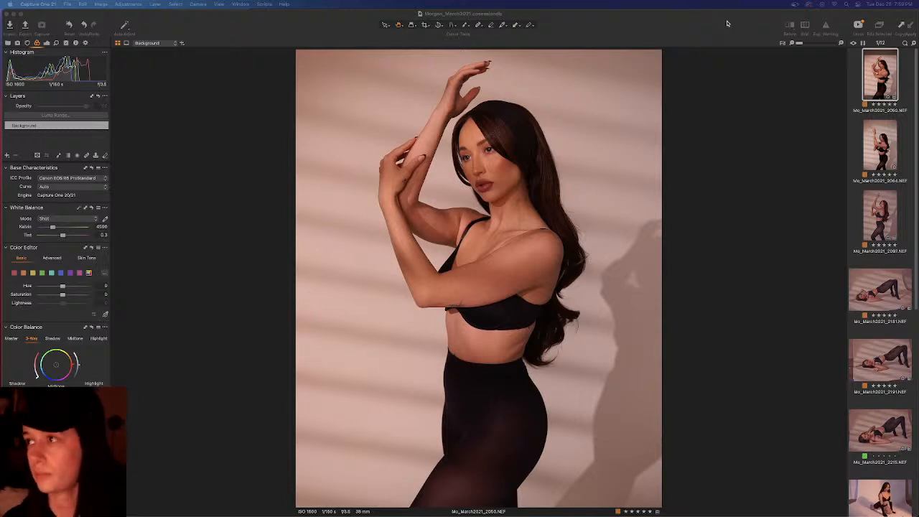
left_click(644, 20)
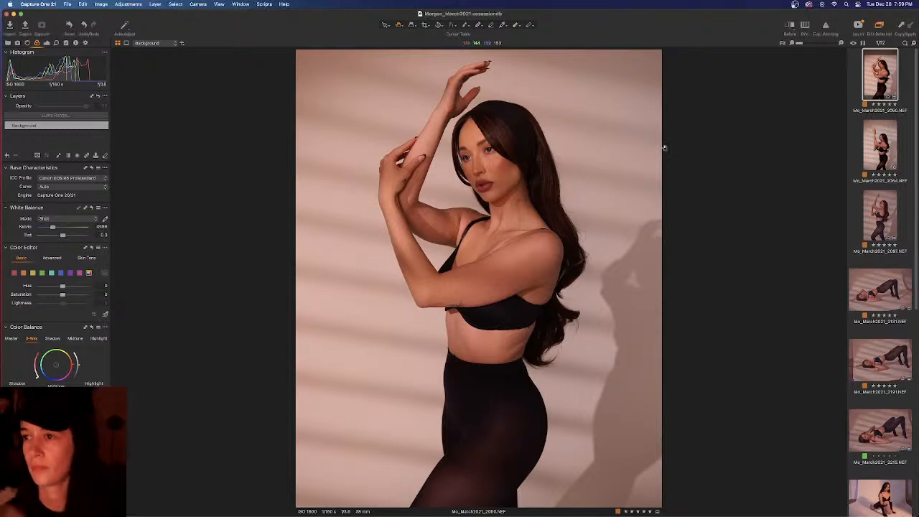
left_click(889, 138)
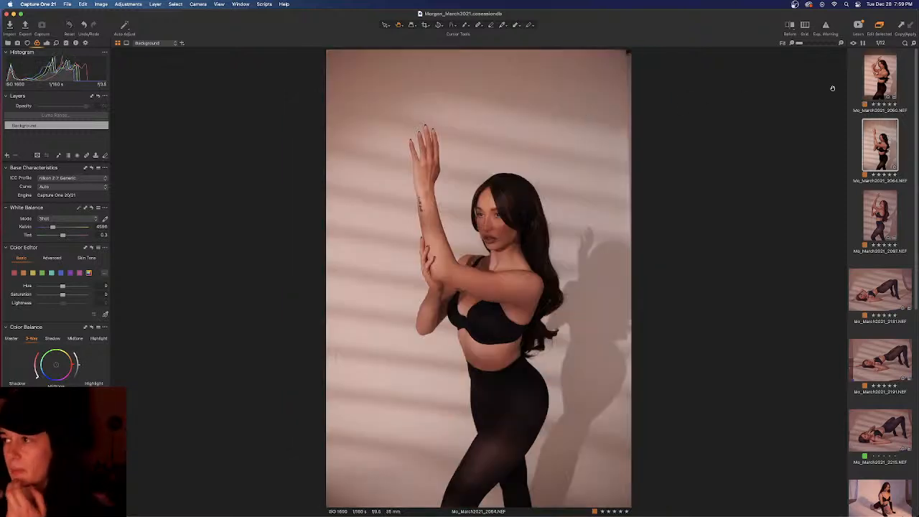
Step: Reset all adjustments on the first reclining portrait
left_click(871, 79)
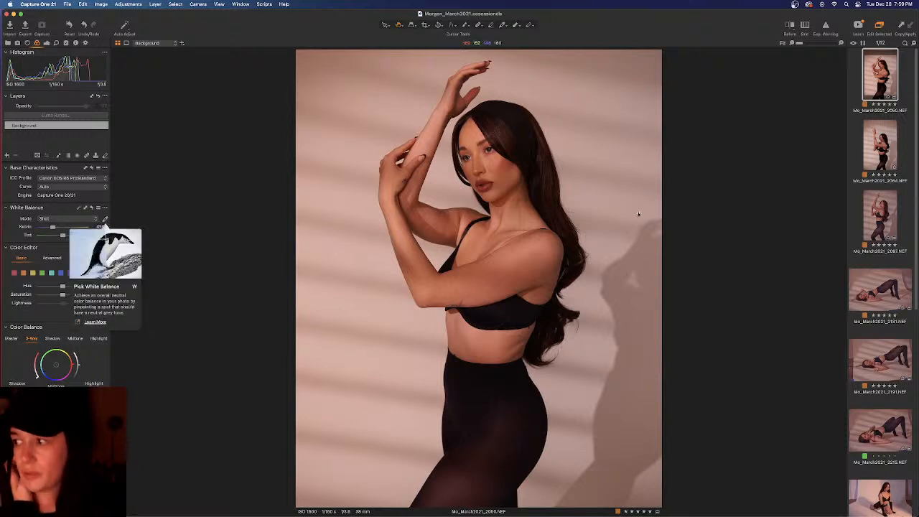
left_click(893, 293)
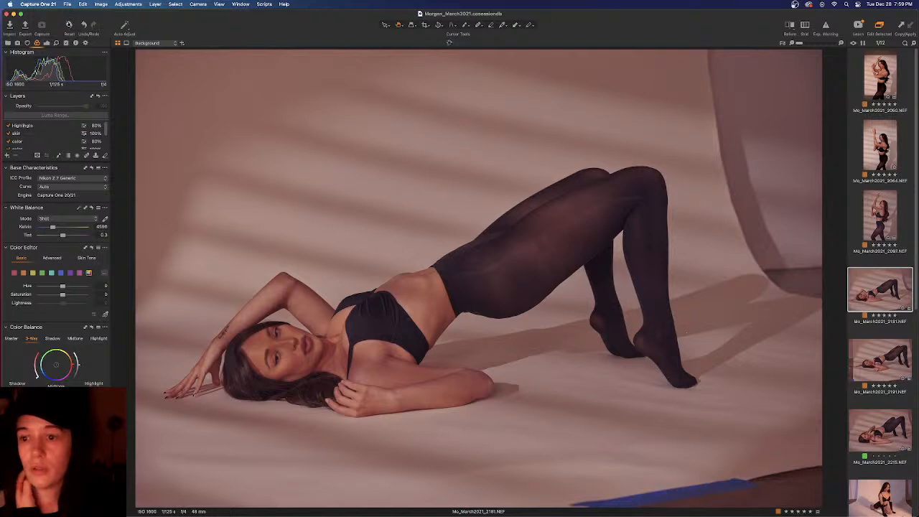
left_click(69, 24)
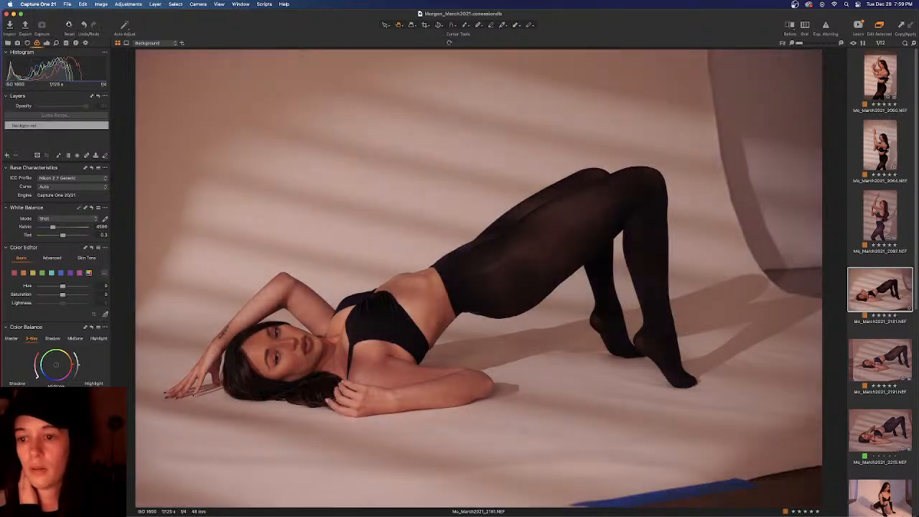
Step: Try a neutral white balance sampled from the grey area beside the backdrop in the reclining portrait, and undo it
left_click(105, 219)
left_click(810, 270)
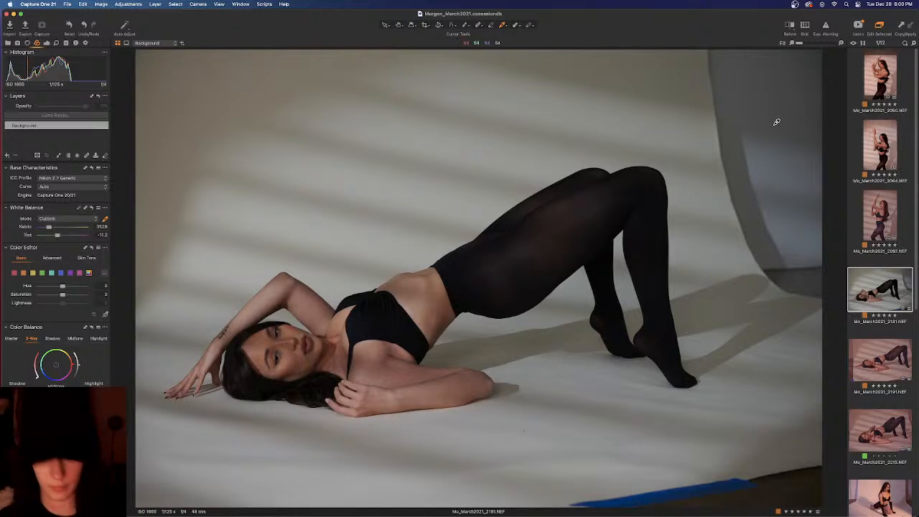
key("super+z")
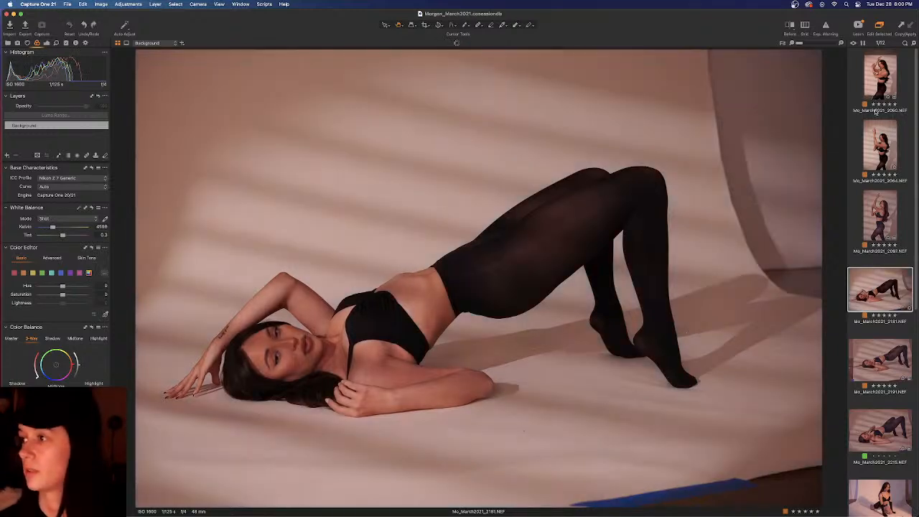
Step: Compare the first standing portrait with the kneeling portrait in black gloves, and return to the standing one
left_click(884, 84)
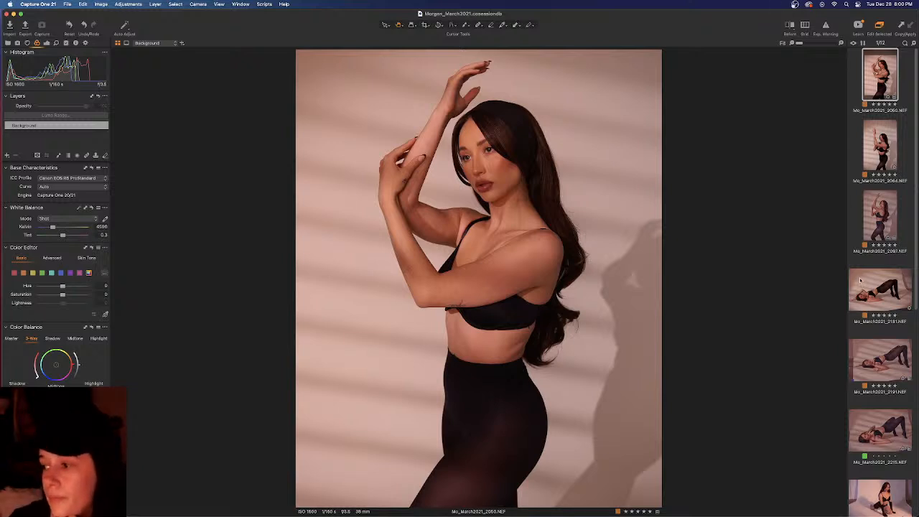
scroll(875, 305, "down", 2)
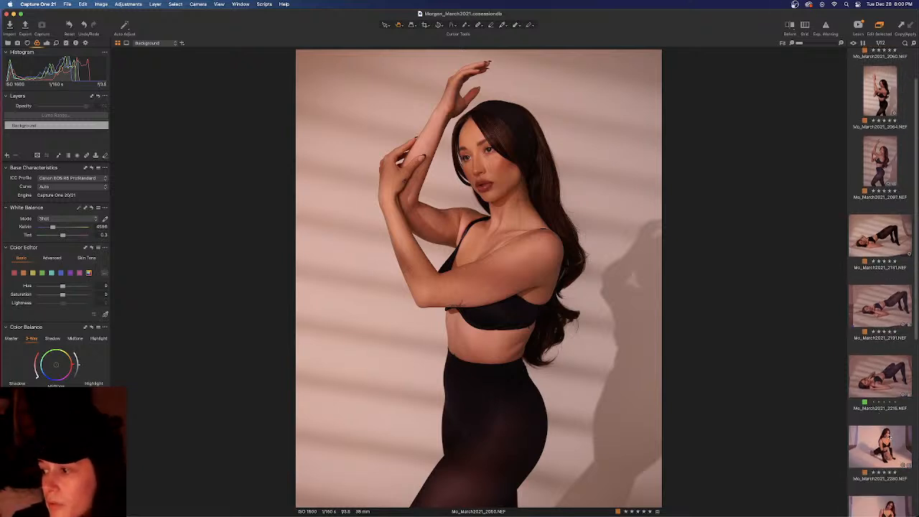
left_click(889, 440)
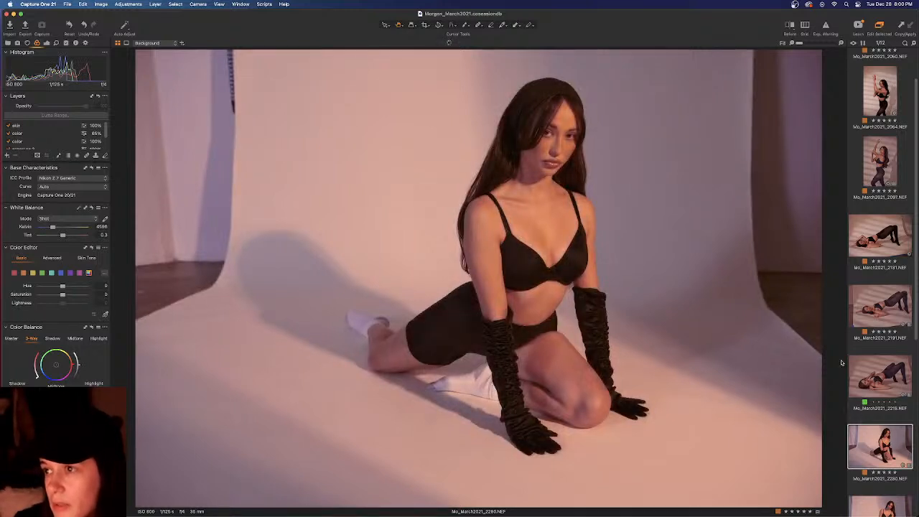
scroll(878, 174, "up", 2)
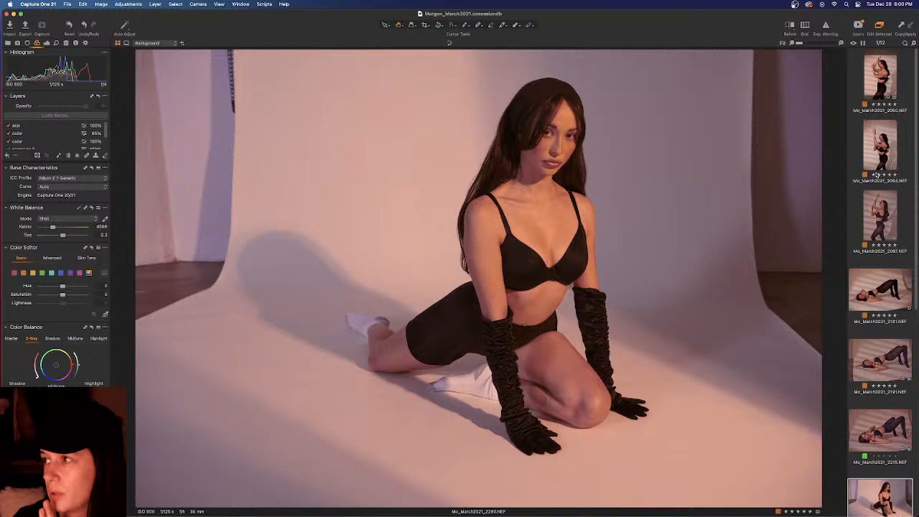
left_click(884, 85)
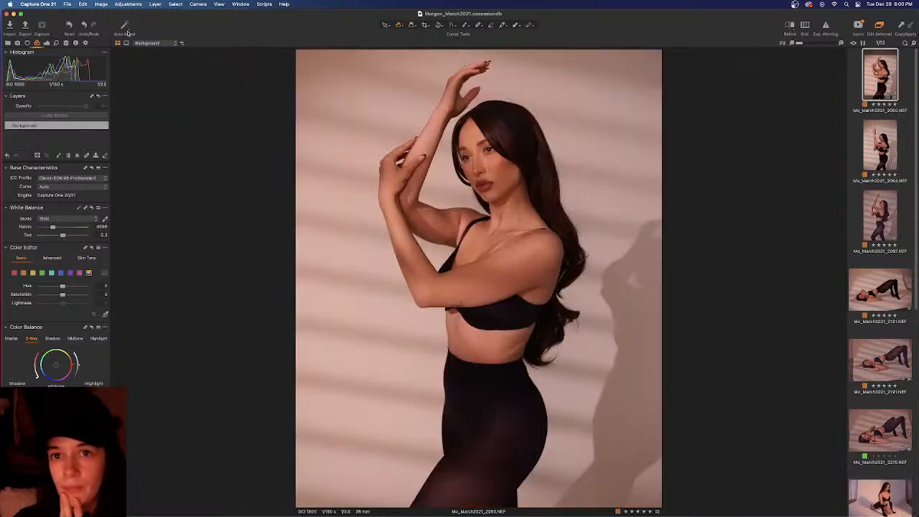
left_click(8, 43)
left_click(17, 43)
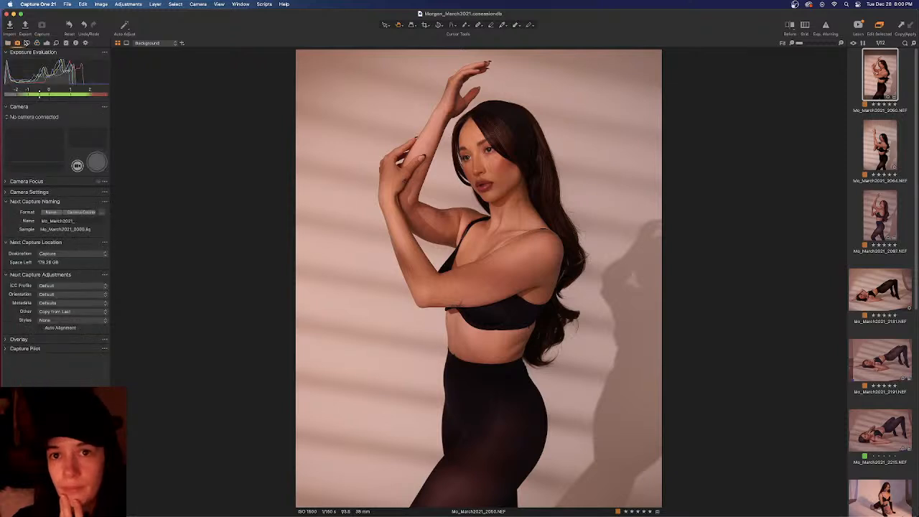
left_click(28, 43)
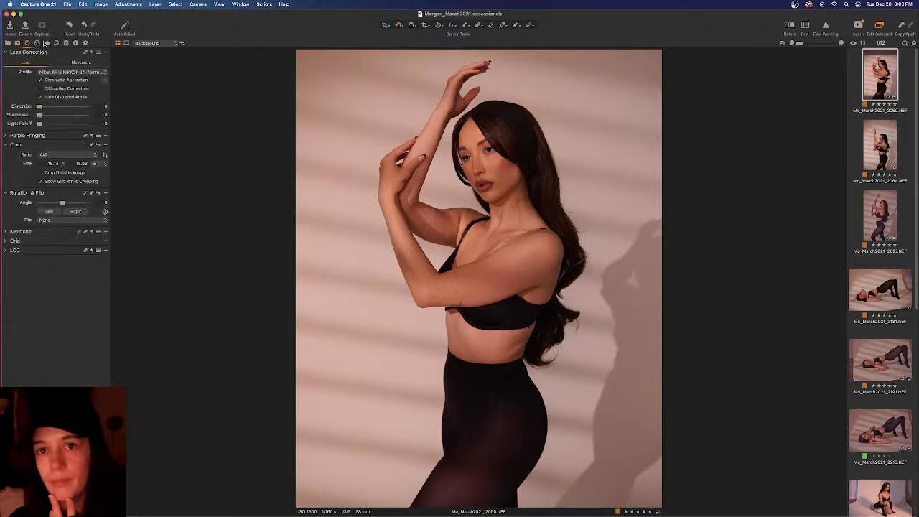
left_click(37, 43)
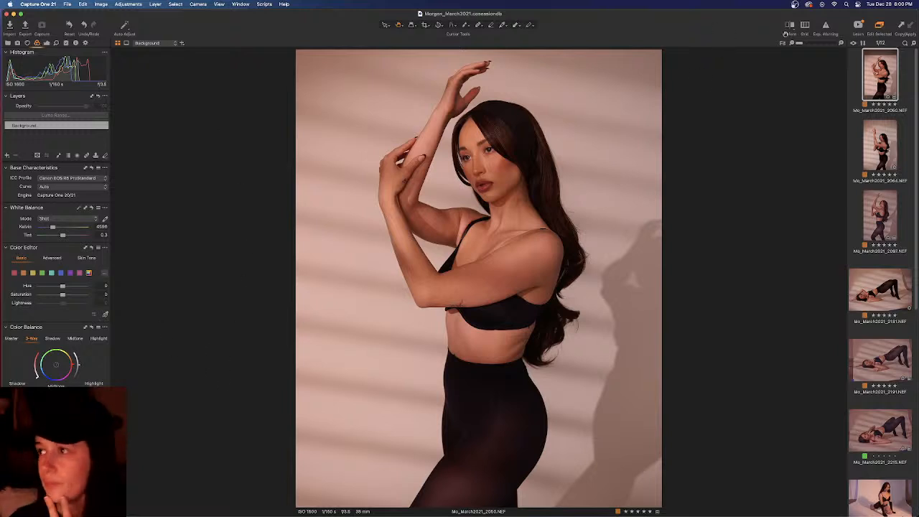
Step: Review the Canon ICC profiles for the EOS-5D Mk IV and Mk II, and leave the list without choosing one
left_click(103, 177)
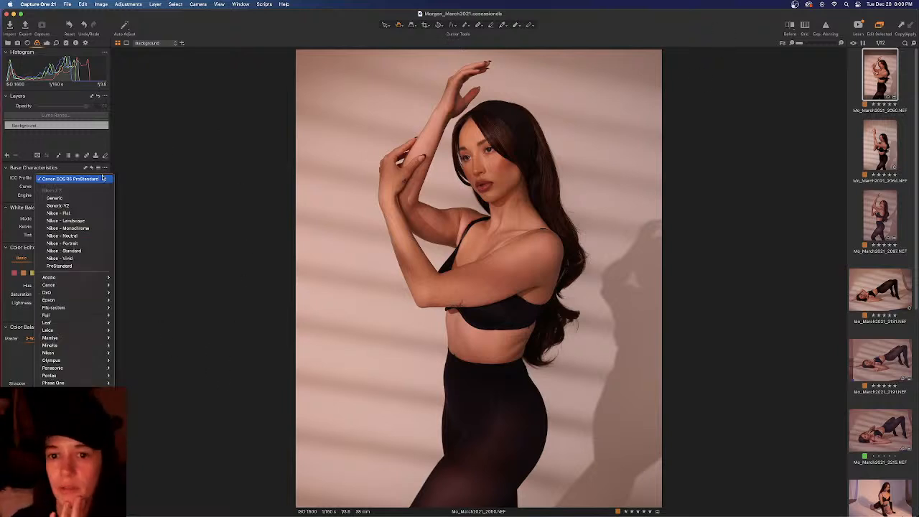
mouse_move(96, 283)
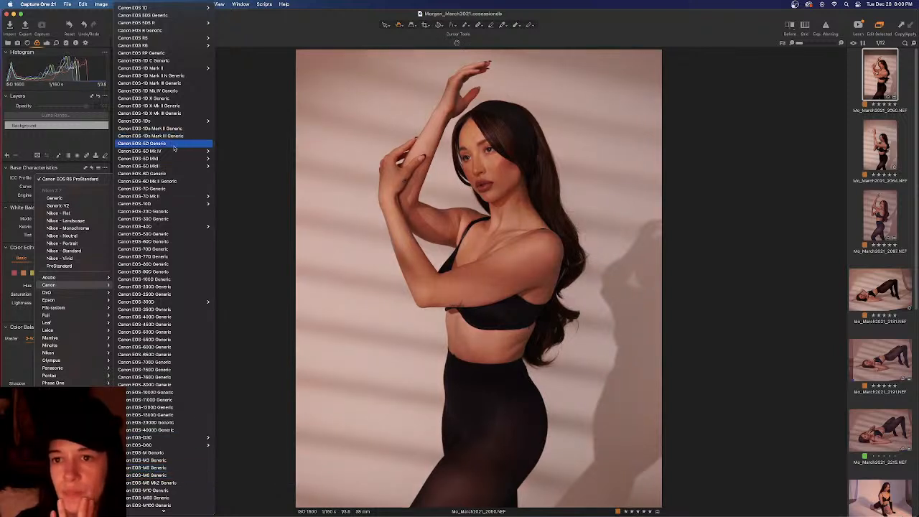
mouse_move(204, 150)
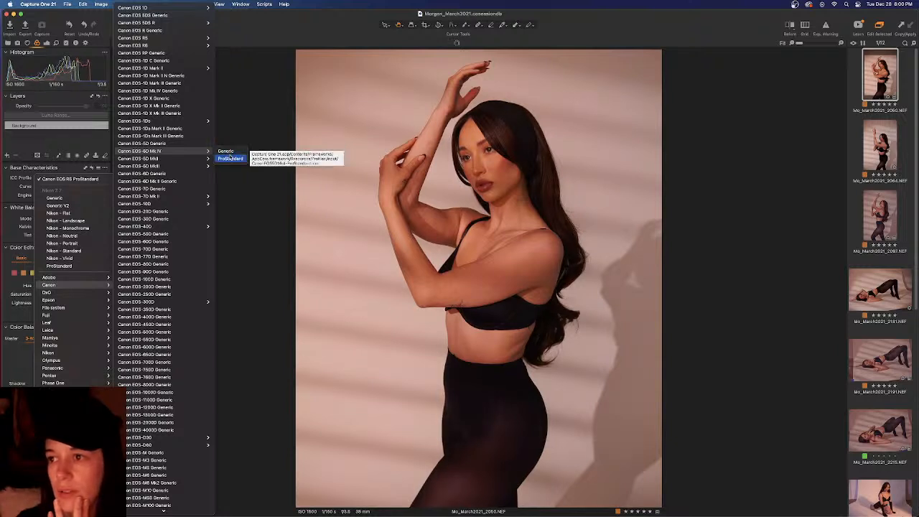
mouse_move(184, 162)
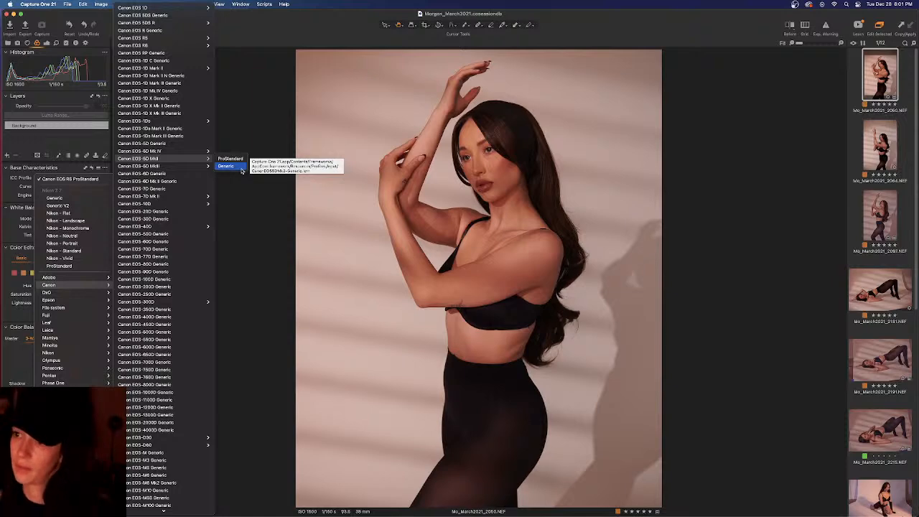
left_click(260, 258)
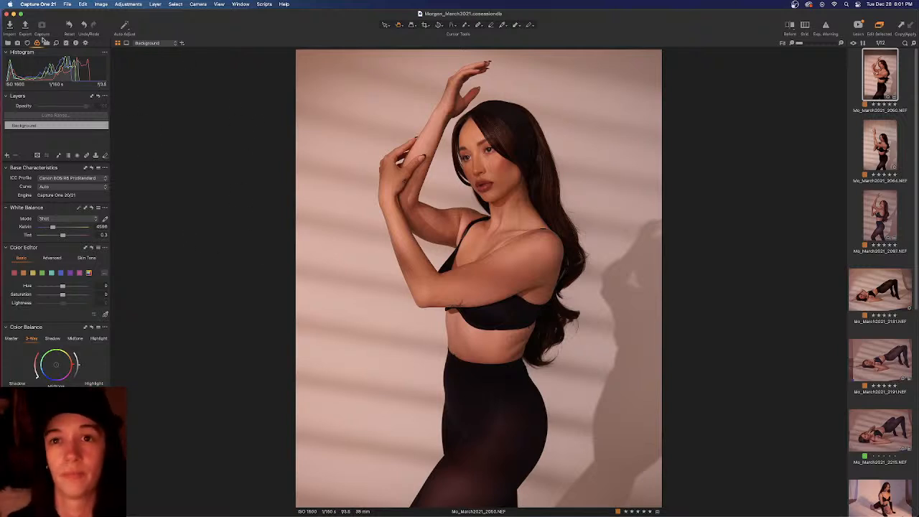
Step: Add a new filled adjustment layer to the first standing portrait and name it Exposure
left_click(48, 43)
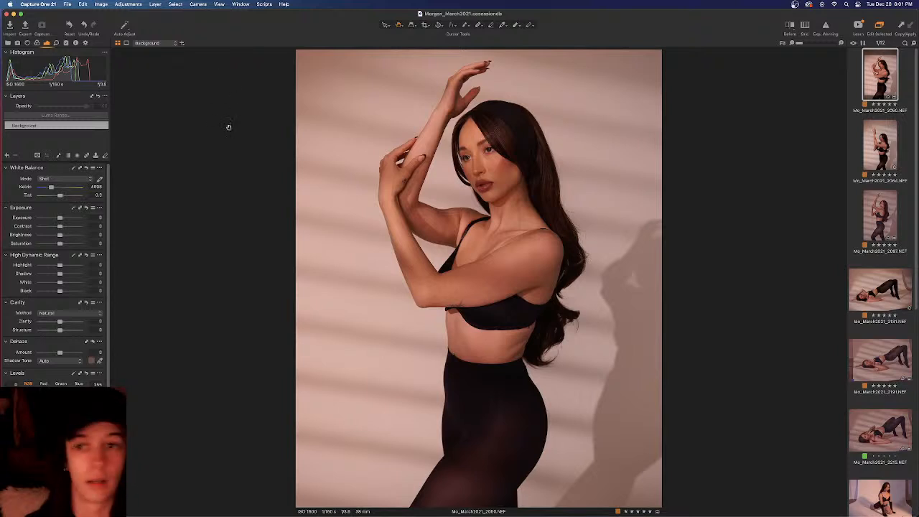
left_click(8, 155)
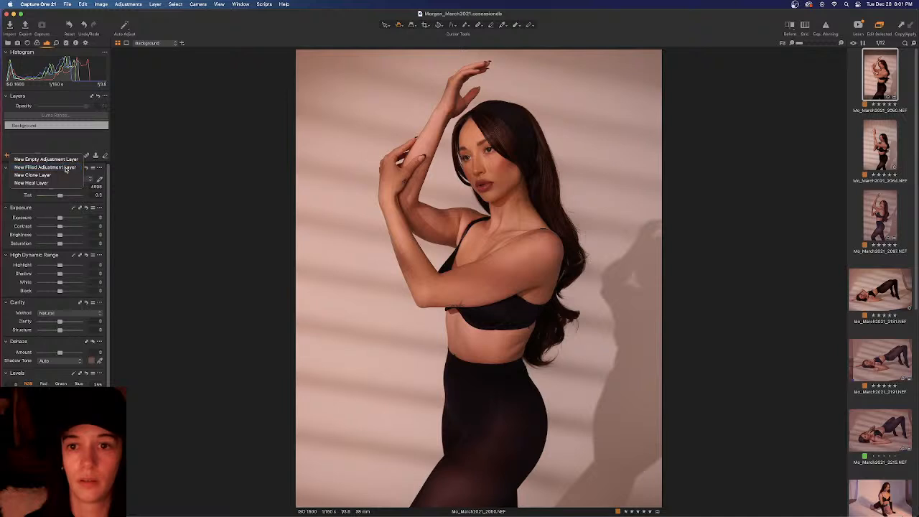
left_click(65, 168)
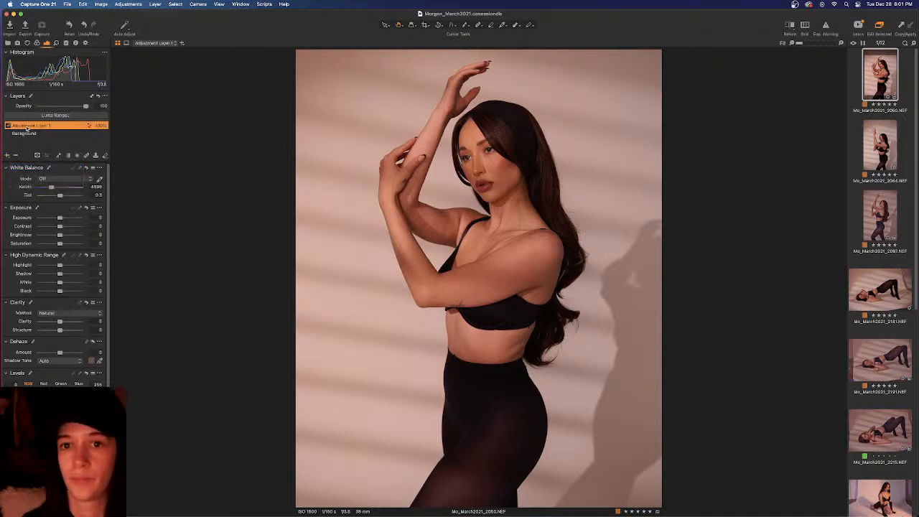
right_click(26, 127)
left_click(61, 218)
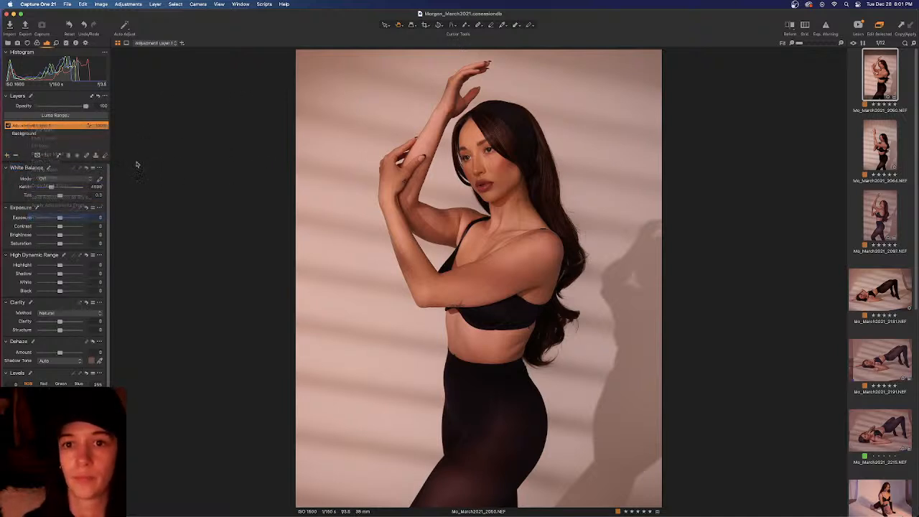
double_click(39, 126)
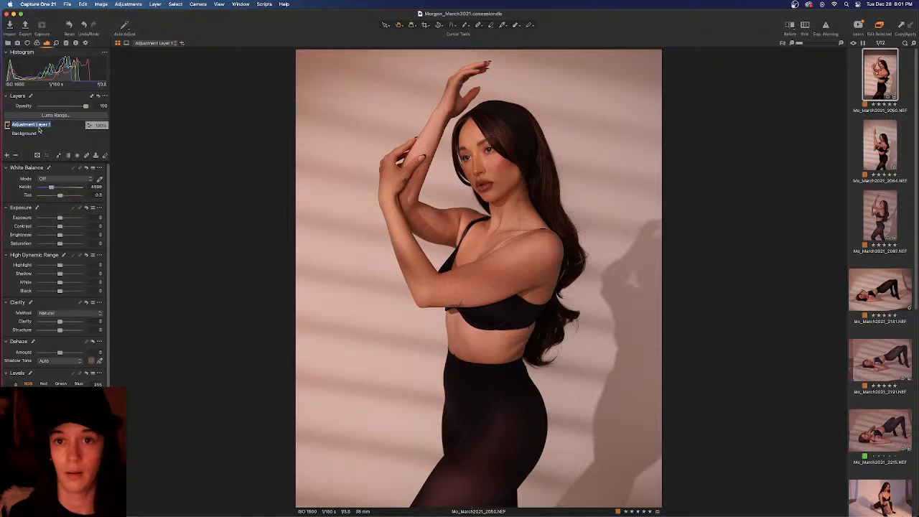
type("Exposure")
key("Return")
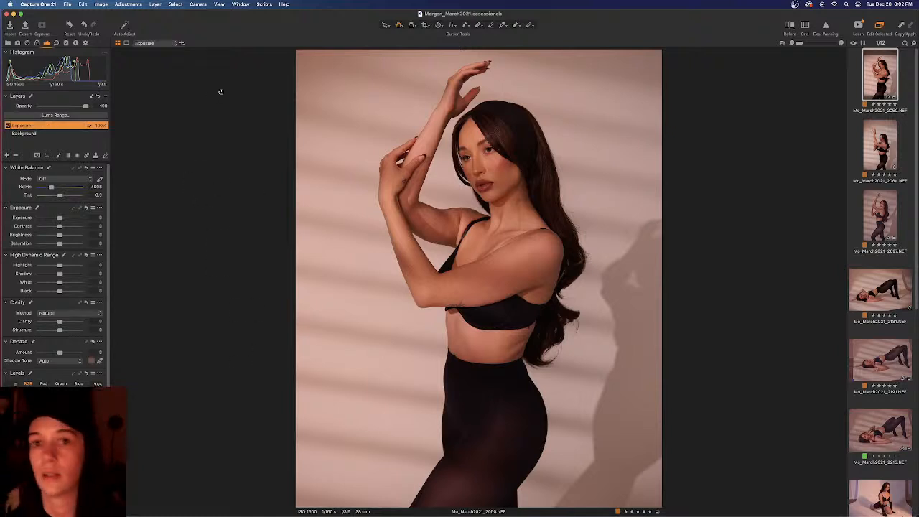
Step: On the Exposure layer, set exposure to about 0.25, contrast to 10 and saturation to -10
left_click_drag(58, 218, 61, 219)
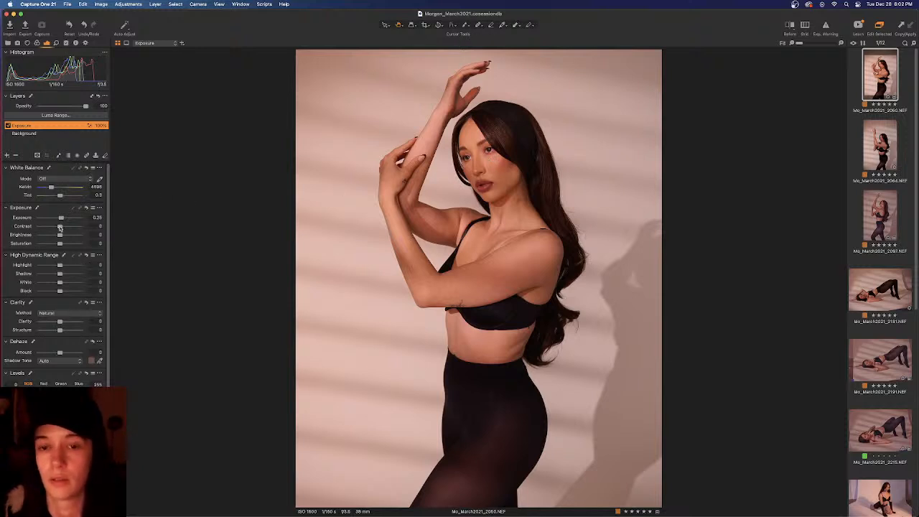
left_click(96, 225)
type("10")
key("Return")
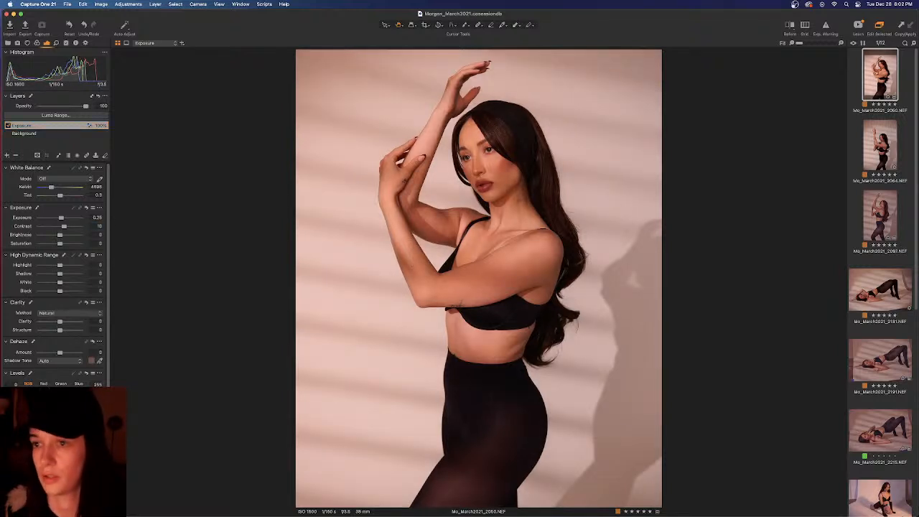
left_click(96, 242)
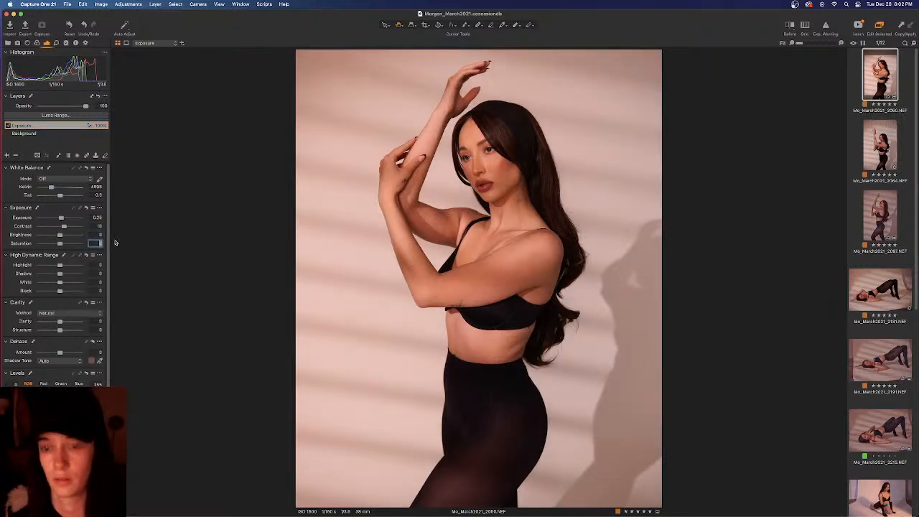
type("-10")
key("Return")
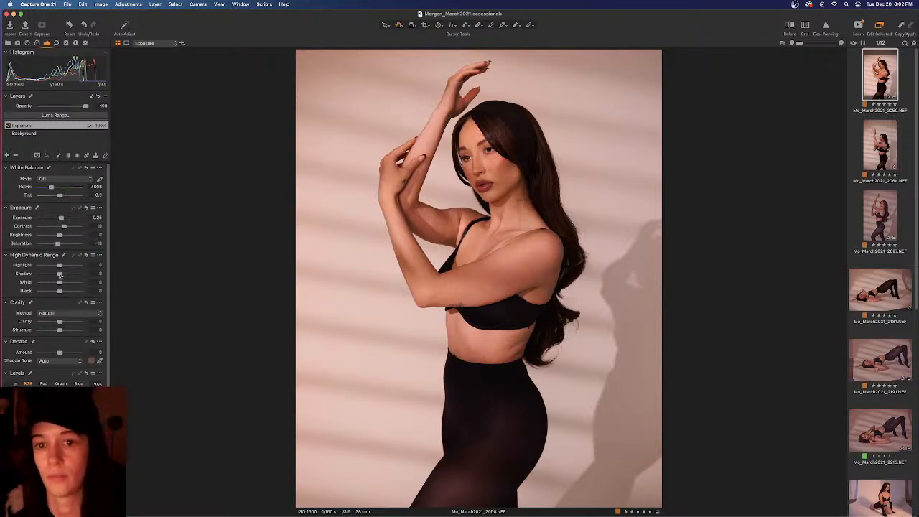
Step: Raise the Exposure layer's shadow value to 12, and compare the portrait with the layer off and on
left_click_drag(61, 274, 63, 275)
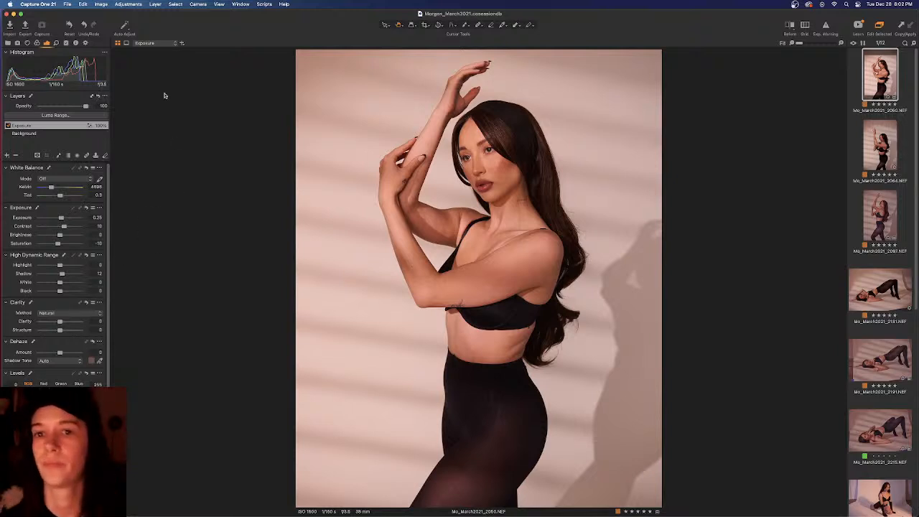
left_click(8, 126)
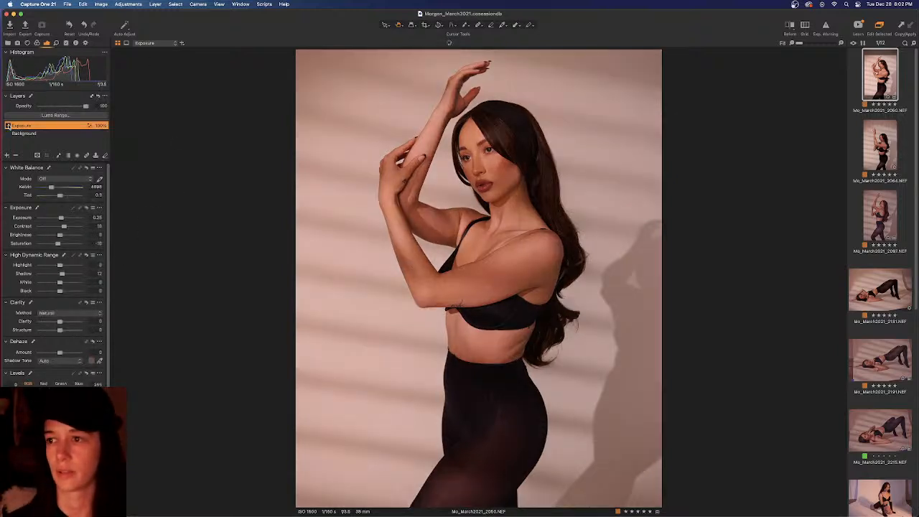
left_click(8, 126)
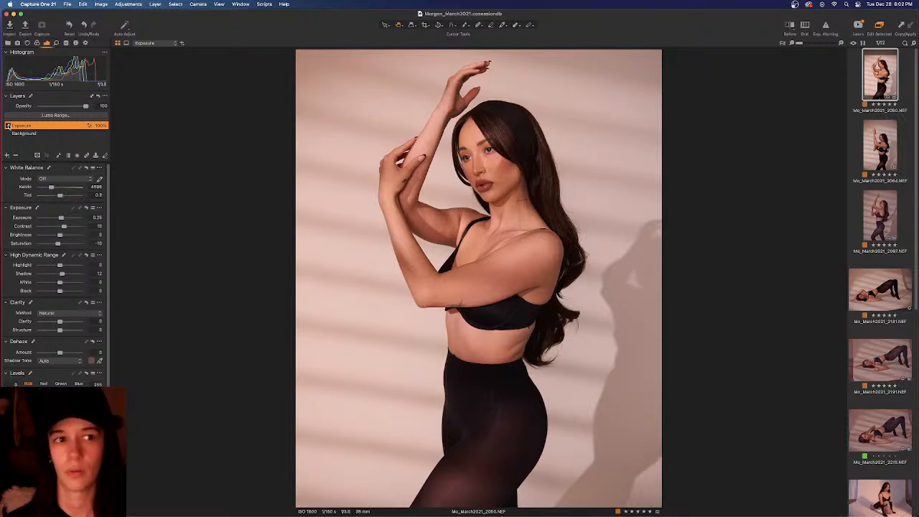
Step: Set the Exposure layer's saturation and contrast back to 0
left_click(93, 242)
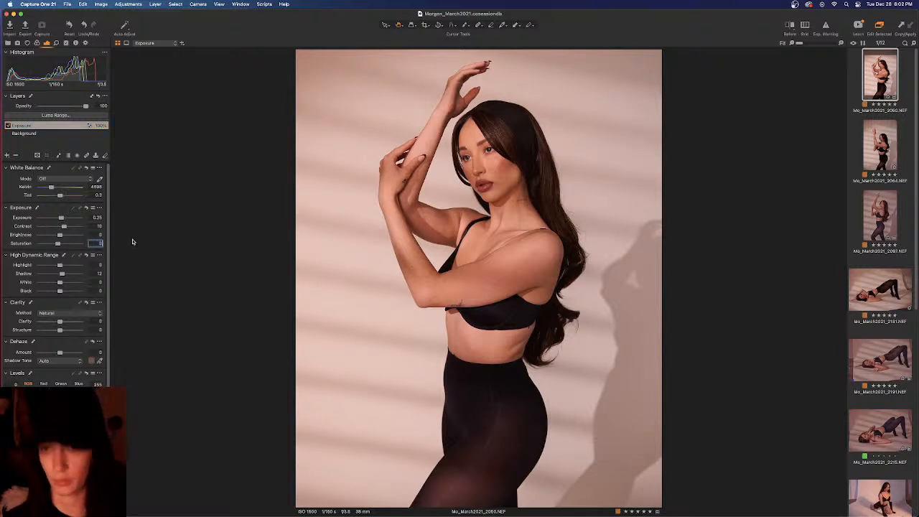
left_click(92, 226)
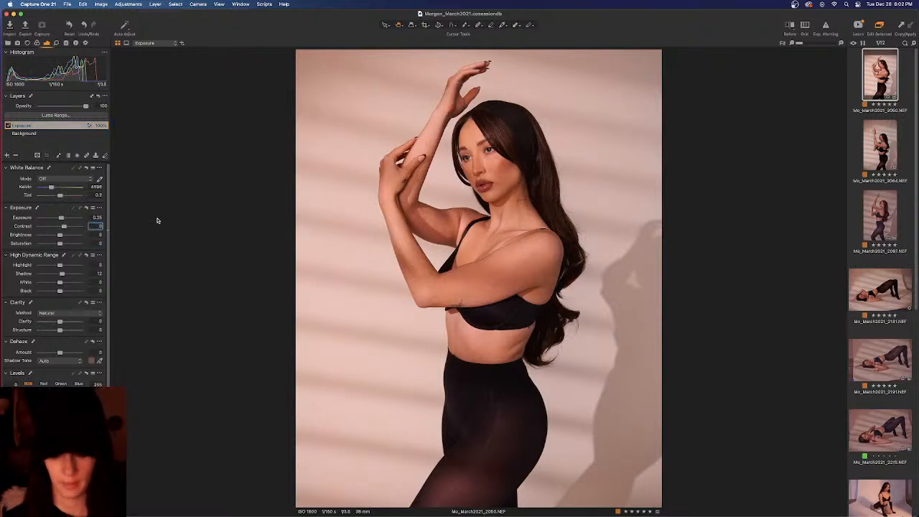
key("Return")
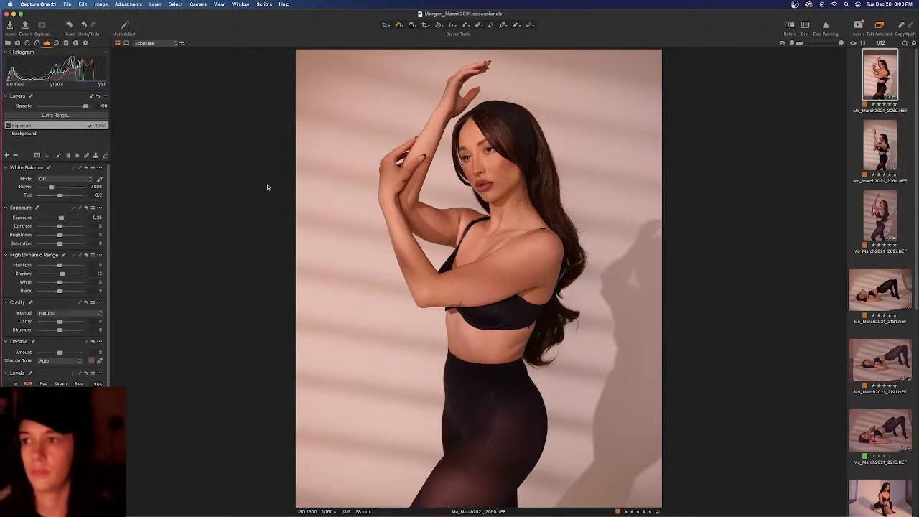
scroll(59, 359, "down", 3)
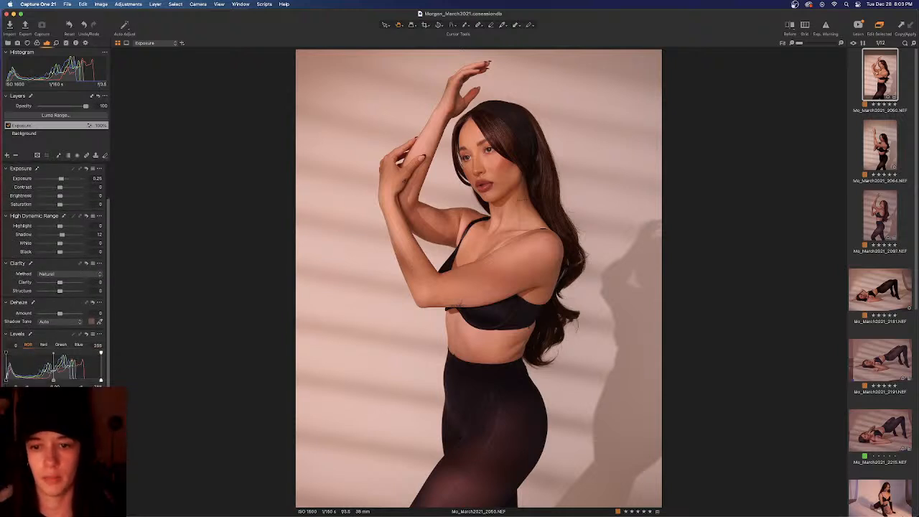
Step: Add a new filled adjustment layer above the Exposure layer and name it Base Curve
left_click(7, 155)
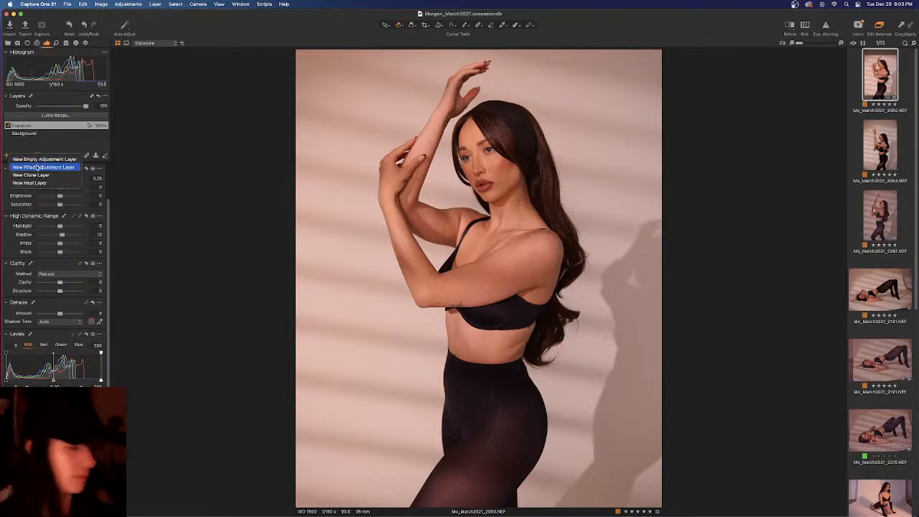
left_click(38, 167)
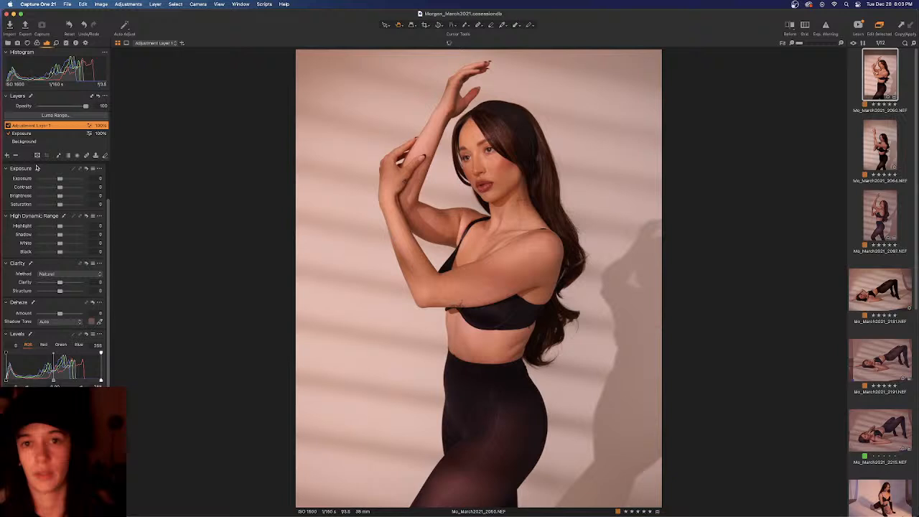
right_click(31, 127)
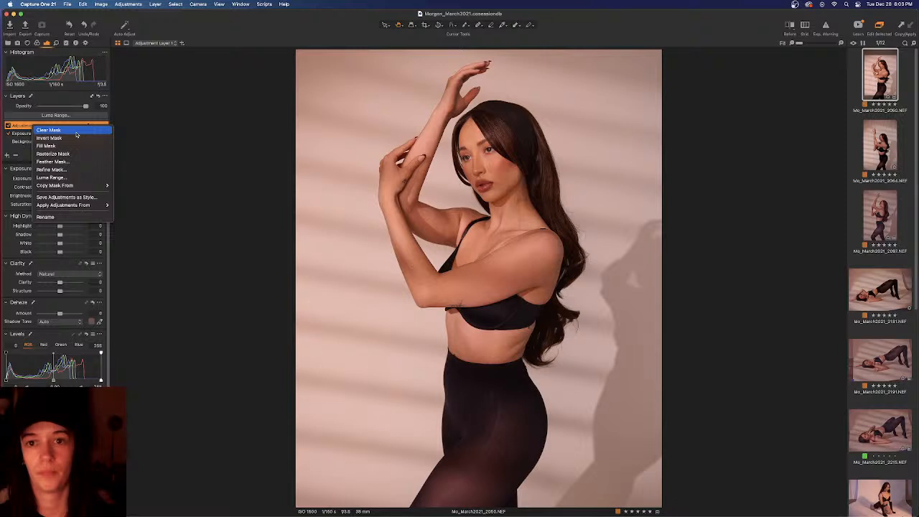
left_click(46, 216)
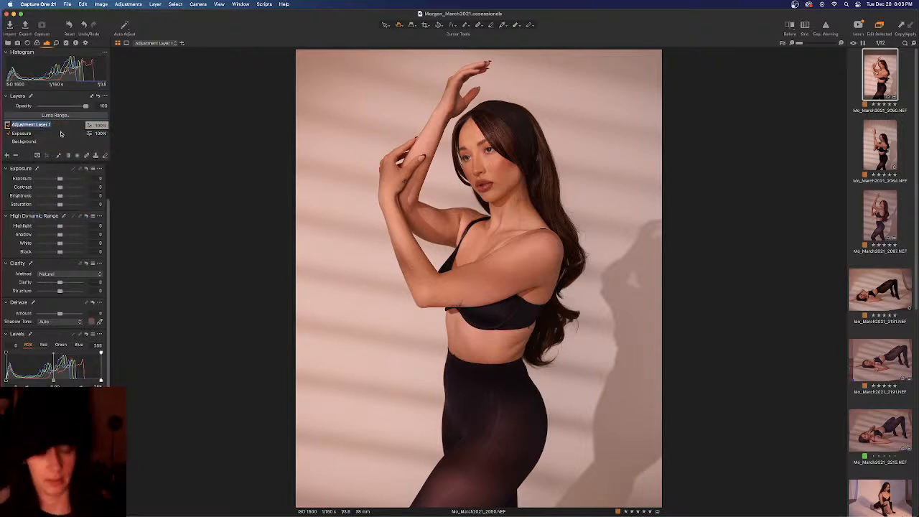
type("Base C")
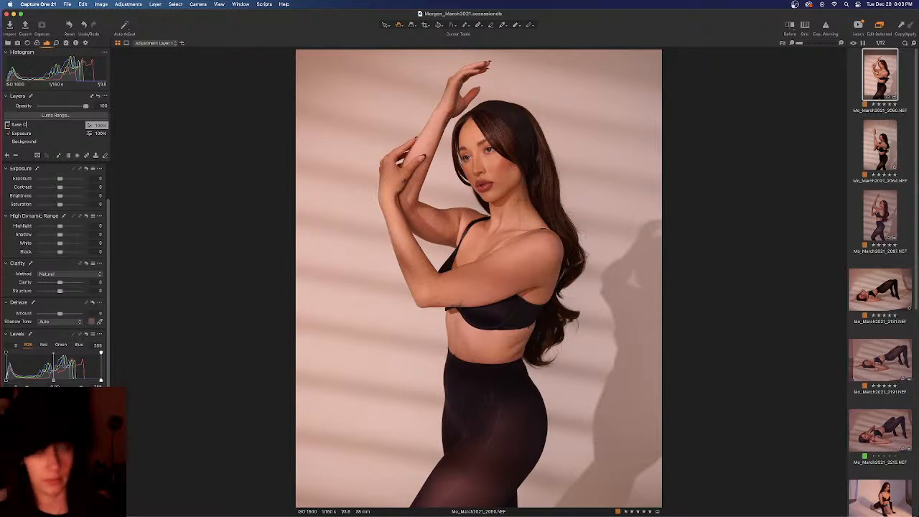
type("urve")
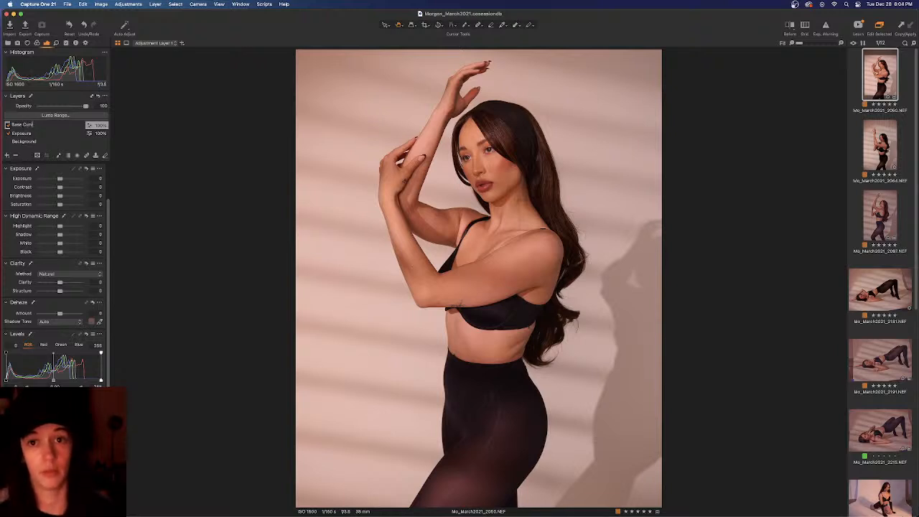
key("Return")
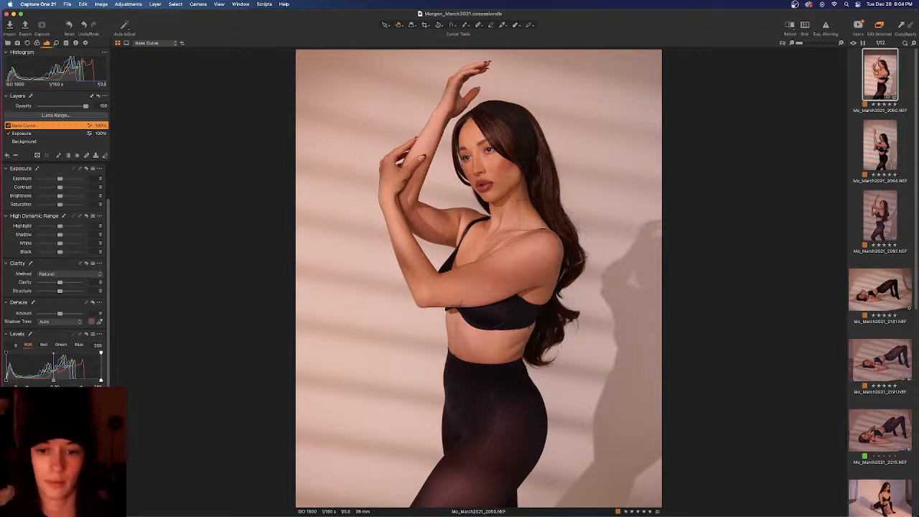
Step: Check the first portrait with the Base Curve layer switched off and on, and view the third standing portrait for reference
left_click(8, 126)
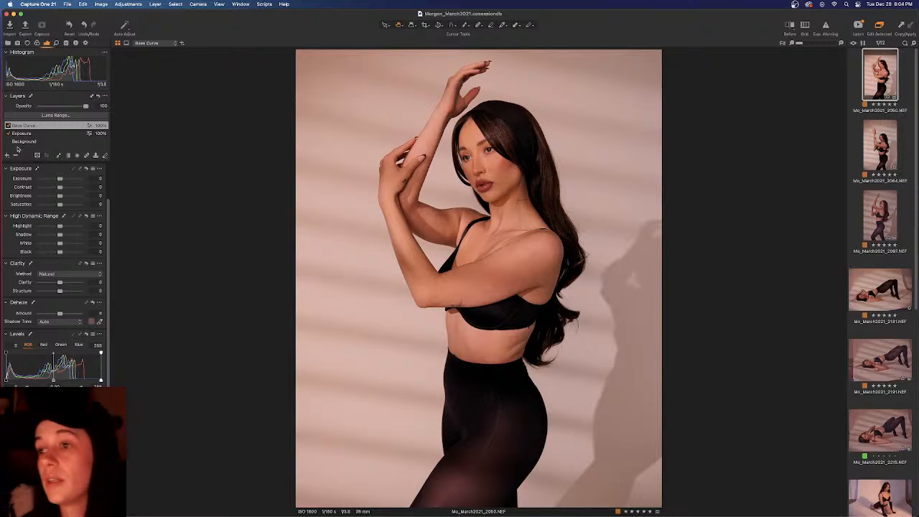
left_click(7, 126)
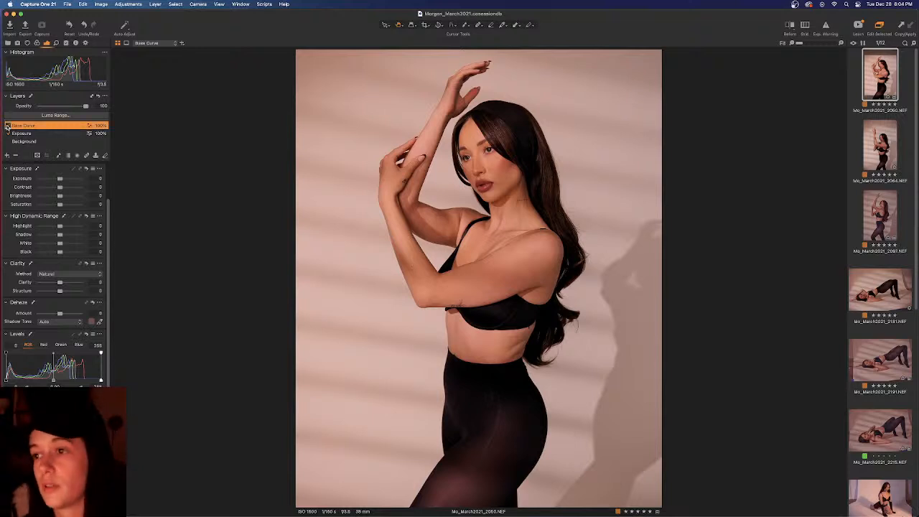
left_click(7, 126)
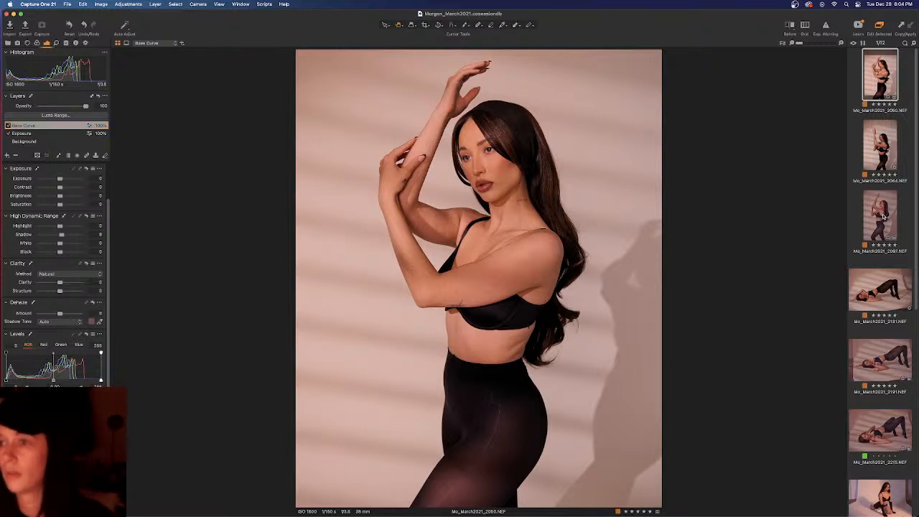
left_click(884, 215)
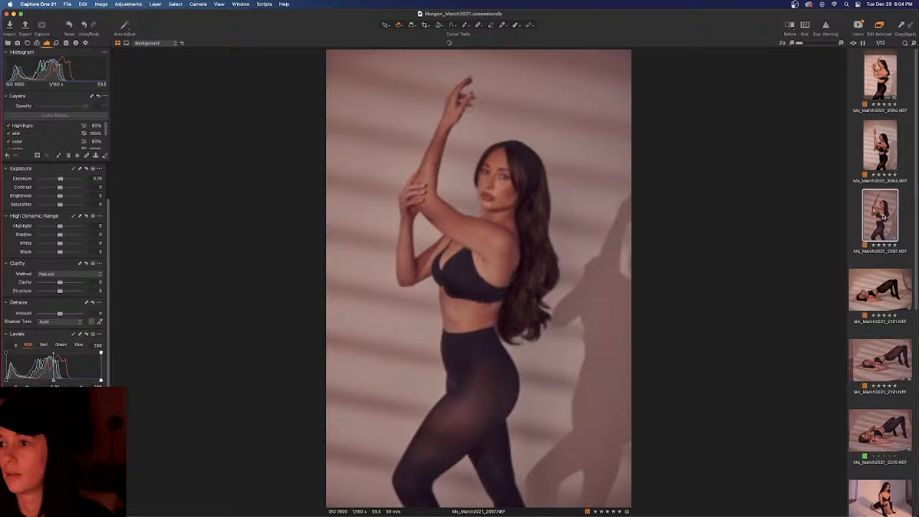
left_click(871, 82)
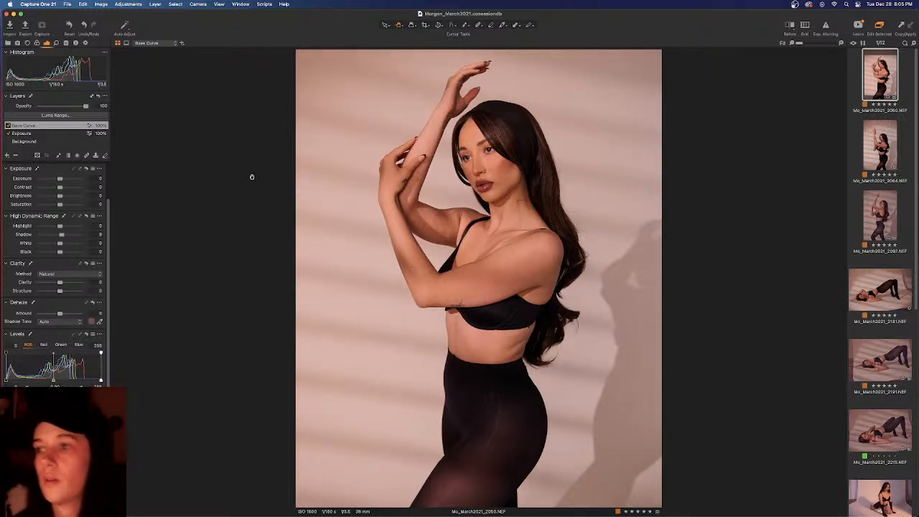
Step: Compare the portrait with the Base Curve layer off and on, and set that layer's shadow value to 0
left_click(8, 125)
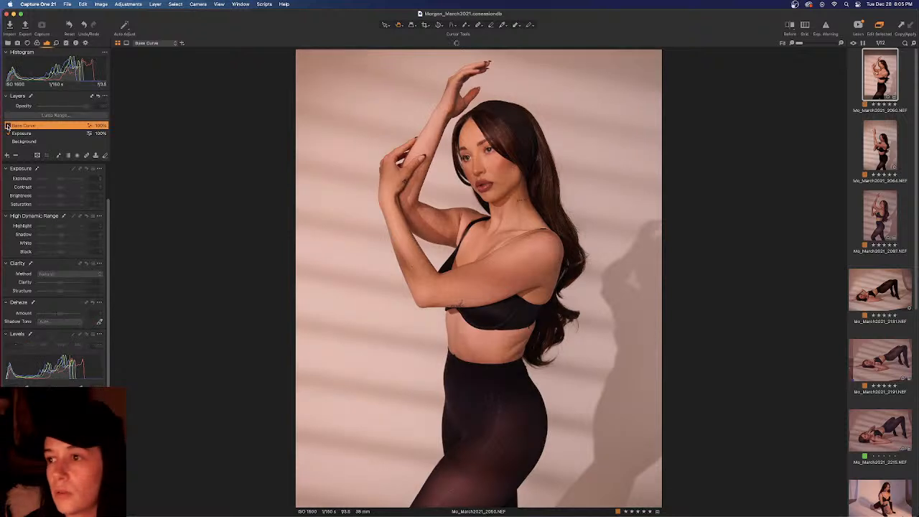
left_click(8, 126)
left_click(8, 126)
left_click(8, 125)
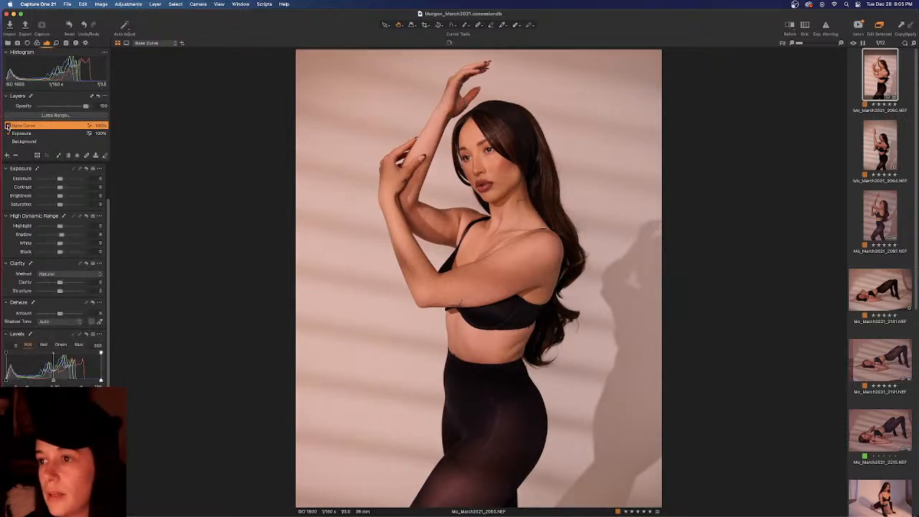
left_click(8, 126)
left_click(8, 125)
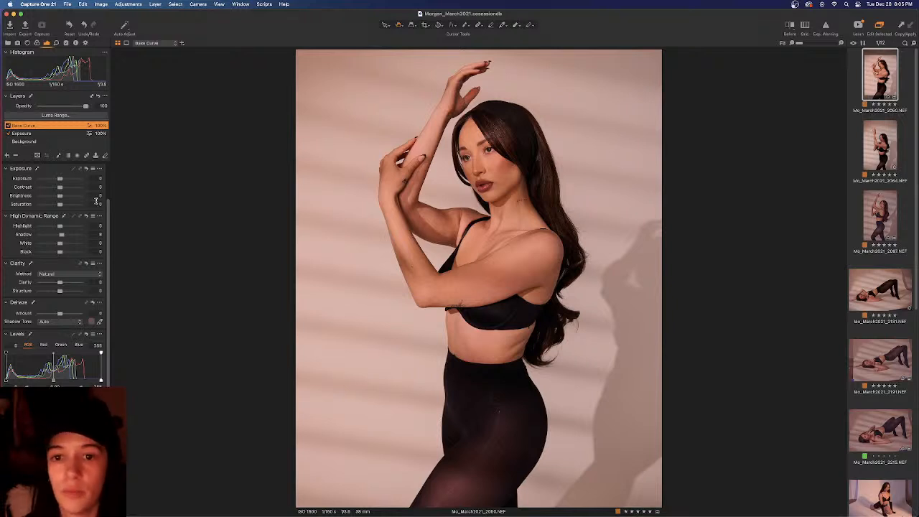
left_click(96, 235)
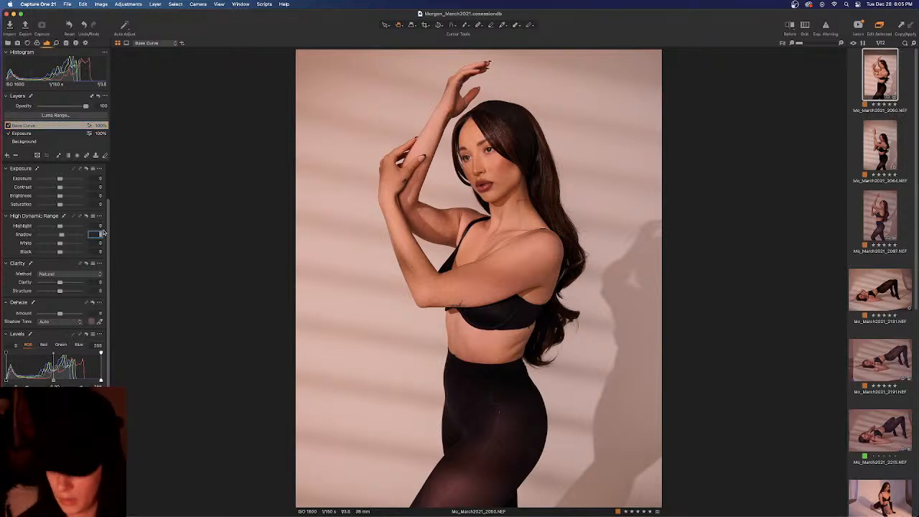
key("Return")
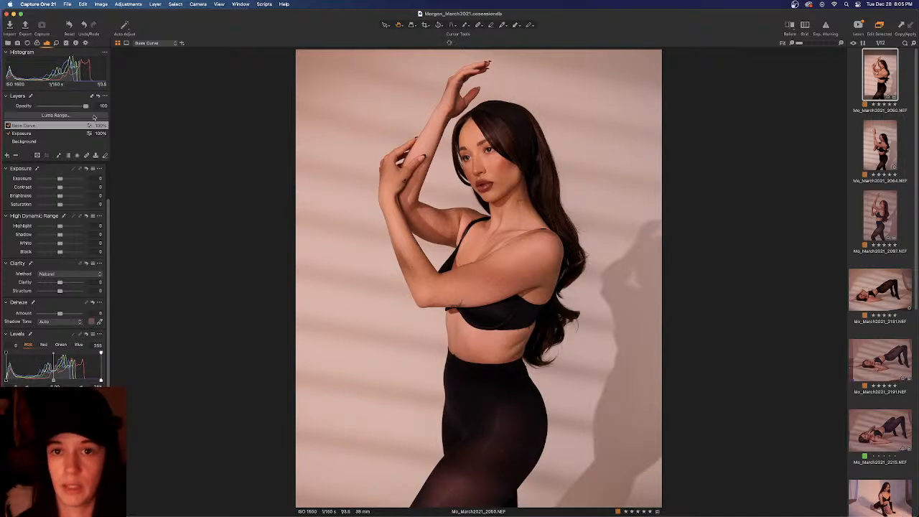
Step: Add a new filled adjustment layer above Base Curve and name it SHAD/MID/HI
left_click(7, 156)
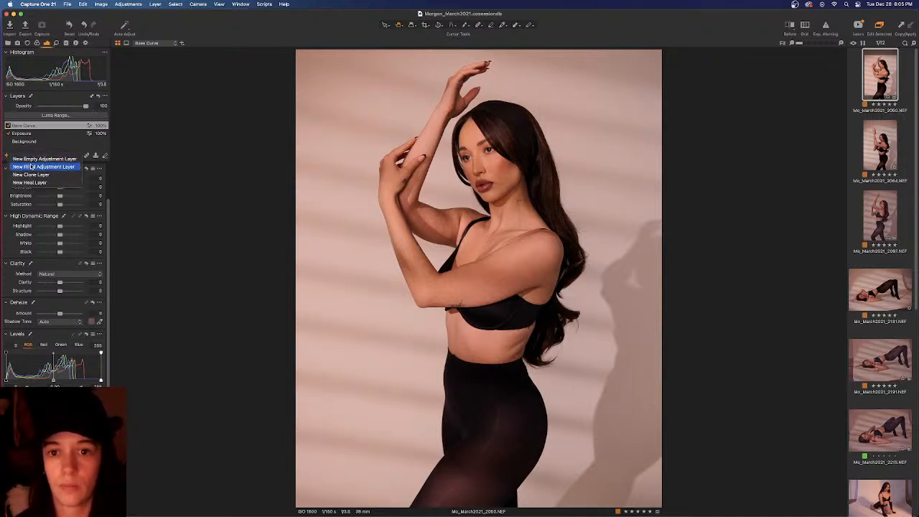
left_click(31, 166)
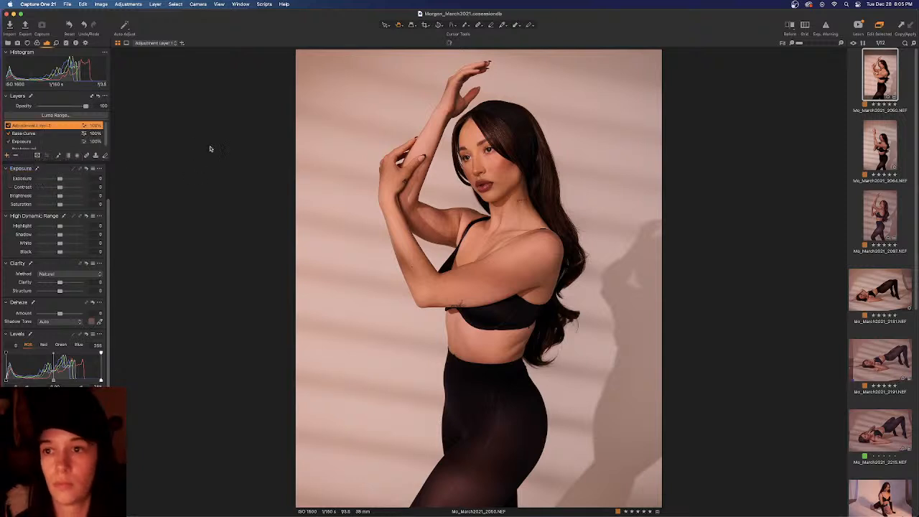
right_click(31, 127)
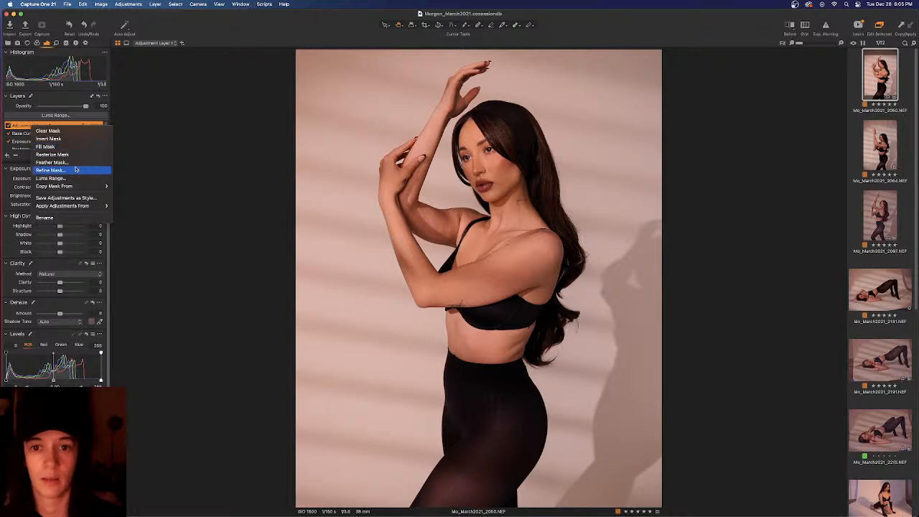
left_click(86, 217)
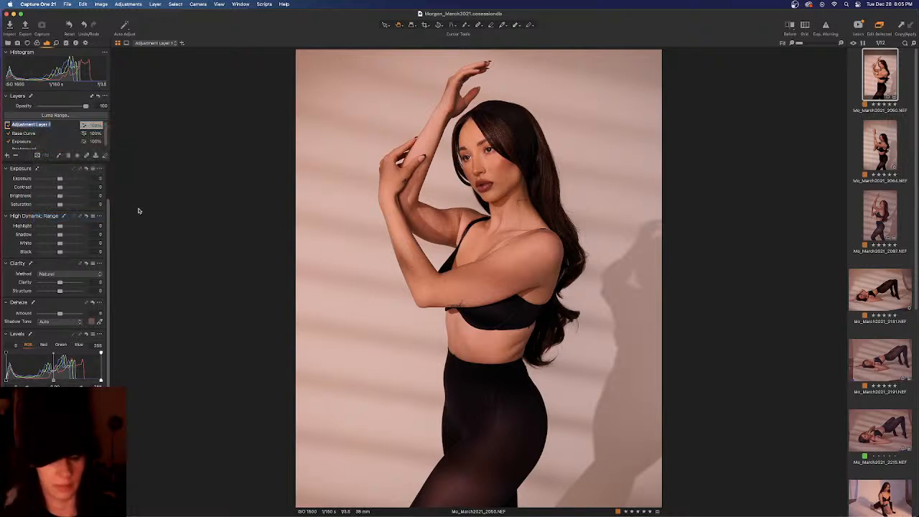
type("SHAD")
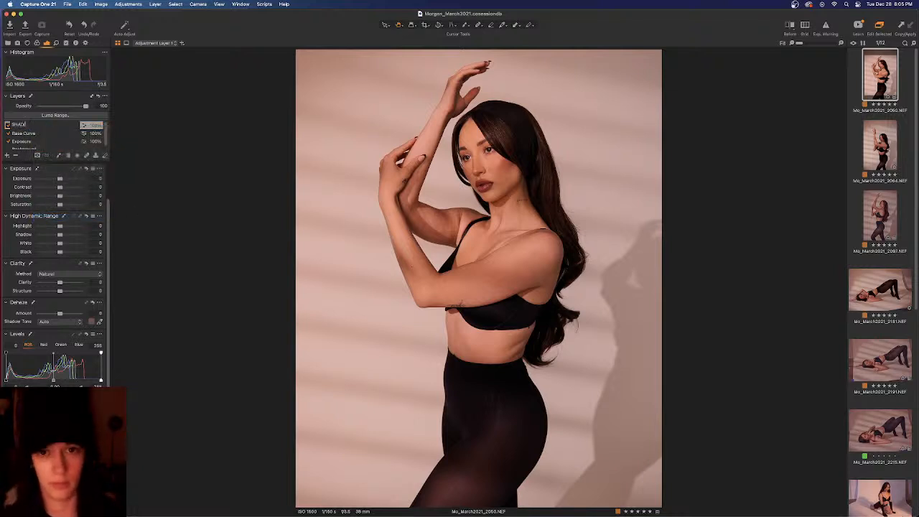
type("/MID")
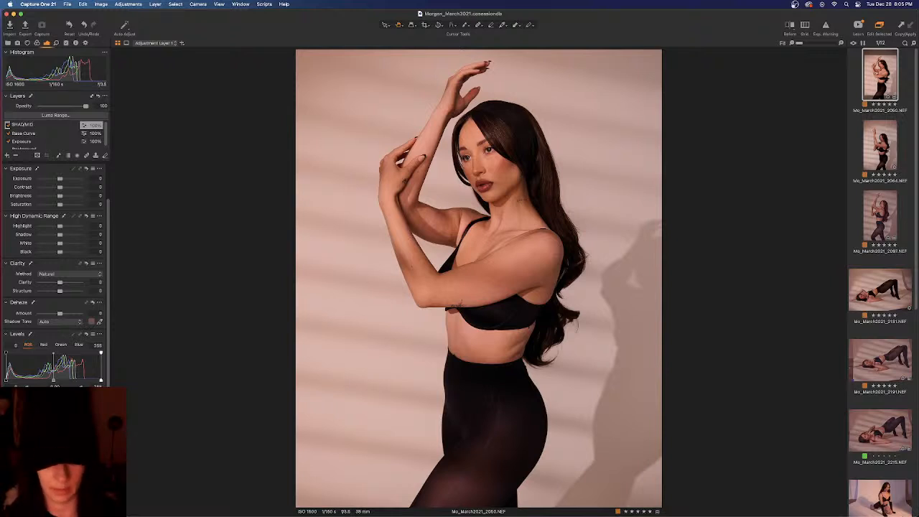
type("S")
key("Return")
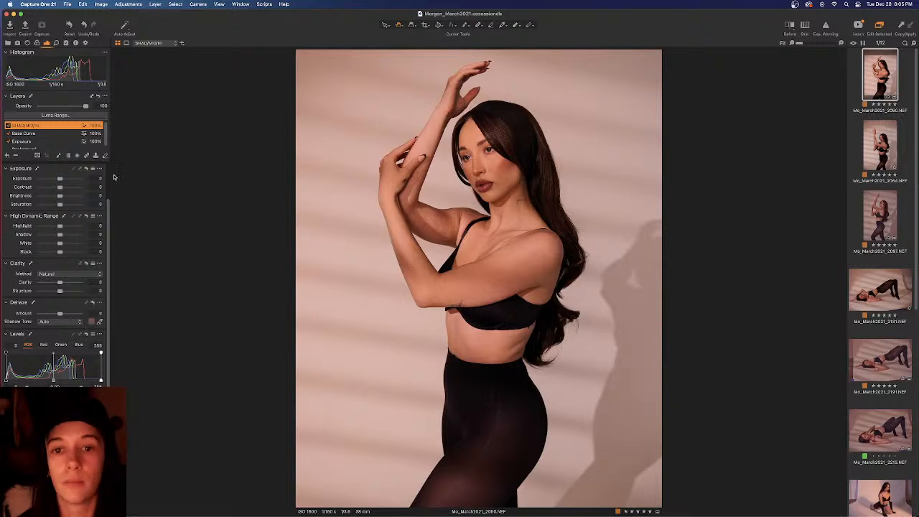
Step: On the SHAD/MID/HI layer, raise shadow to about 13 and lower black to about -5
left_click_drag(59, 234, 62, 237)
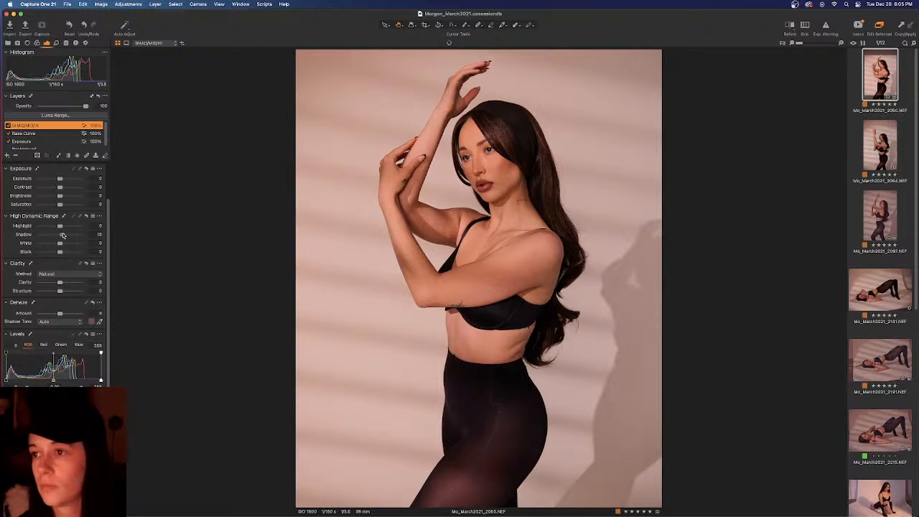
left_click_drag(62, 235, 63, 236)
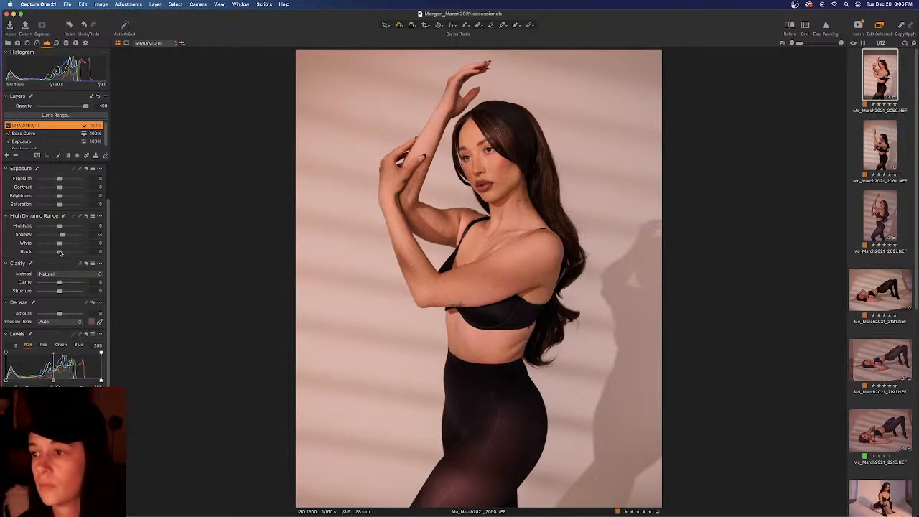
left_click_drag(60, 252, 58, 253)
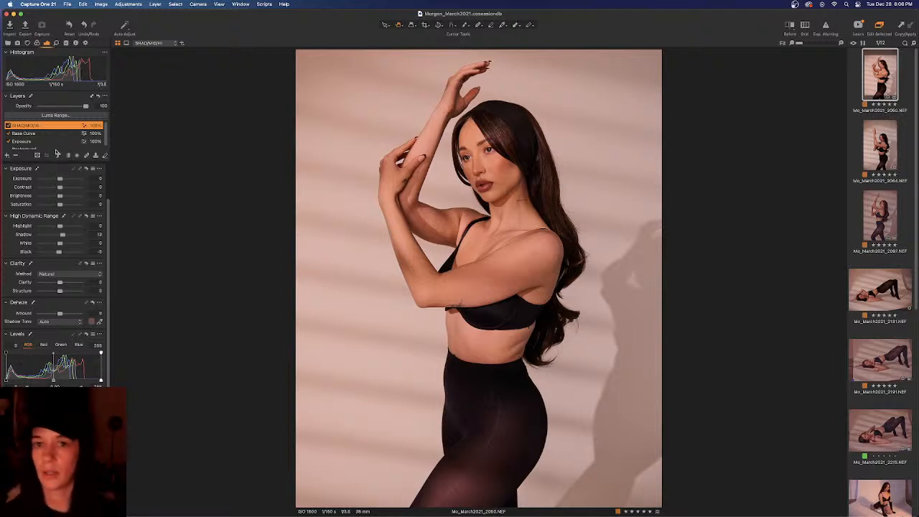
Step: Compare the portrait with the SHAD/MID/HI layer off and on, and do the same for the Base Curve layer
left_click(7, 125)
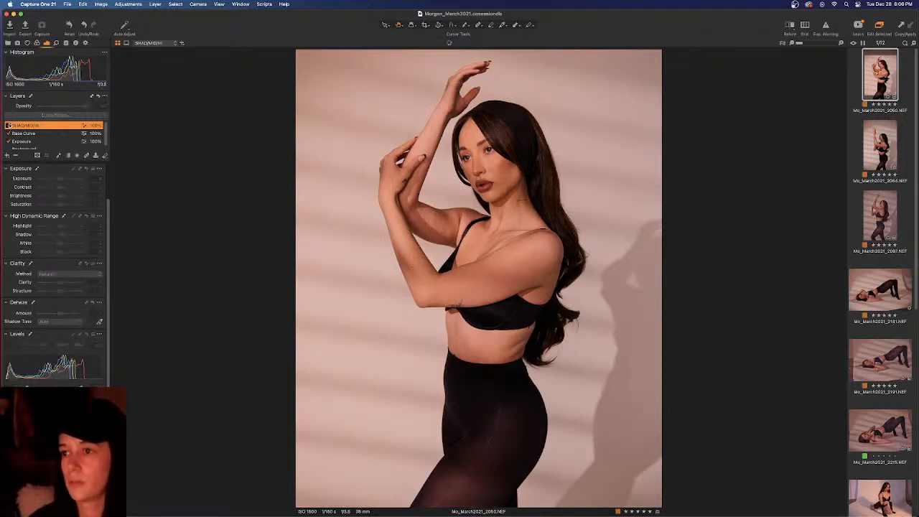
left_click(8, 125)
left_click(8, 125)
left_click(9, 125)
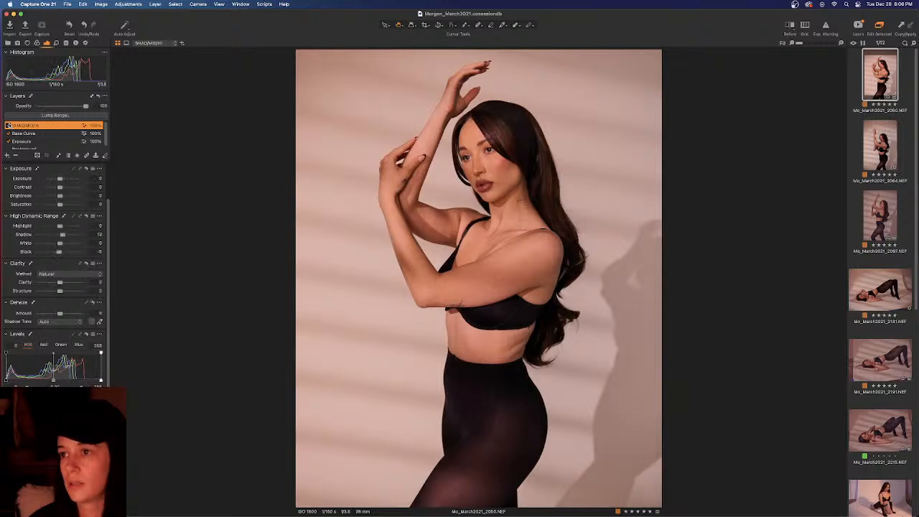
left_click(8, 125)
left_click(8, 125)
left_click(9, 125)
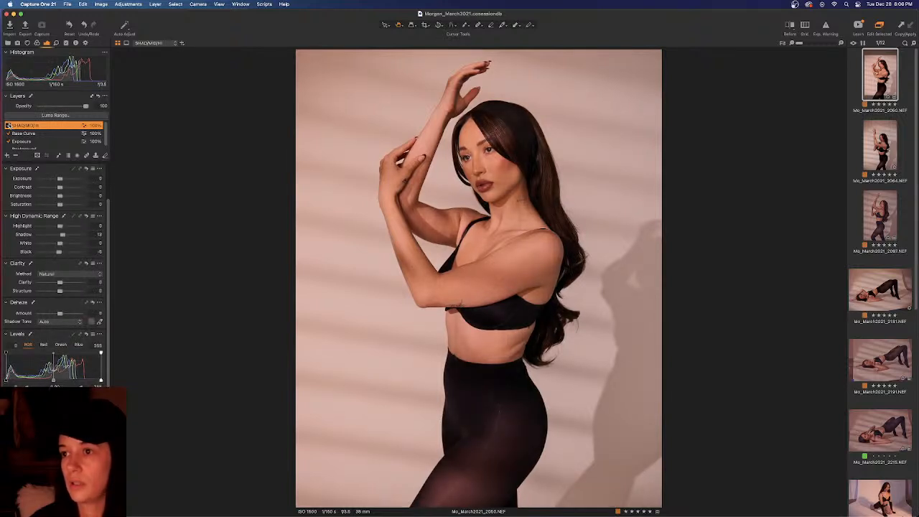
left_click(9, 134)
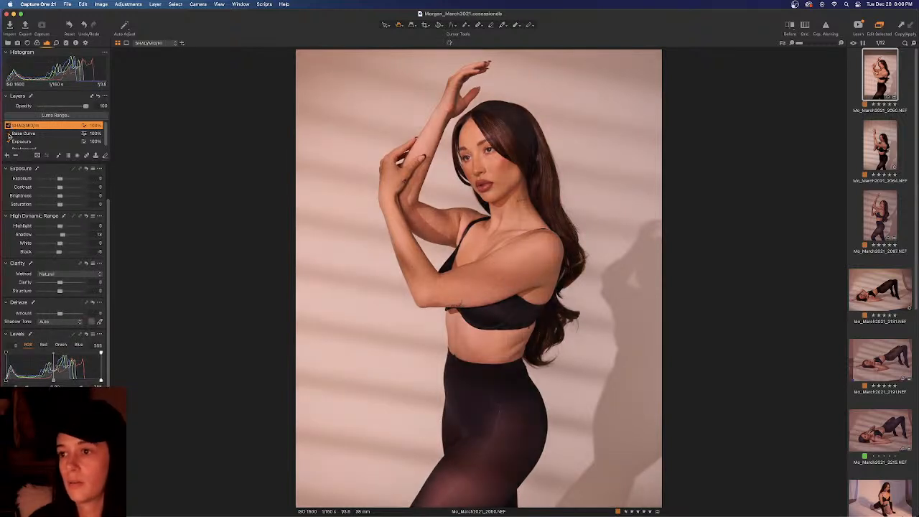
left_click(9, 133)
Step: Lower the Base Curve layer's opacity to 80 and compare the portrait with the layer off and on
left_click(41, 133)
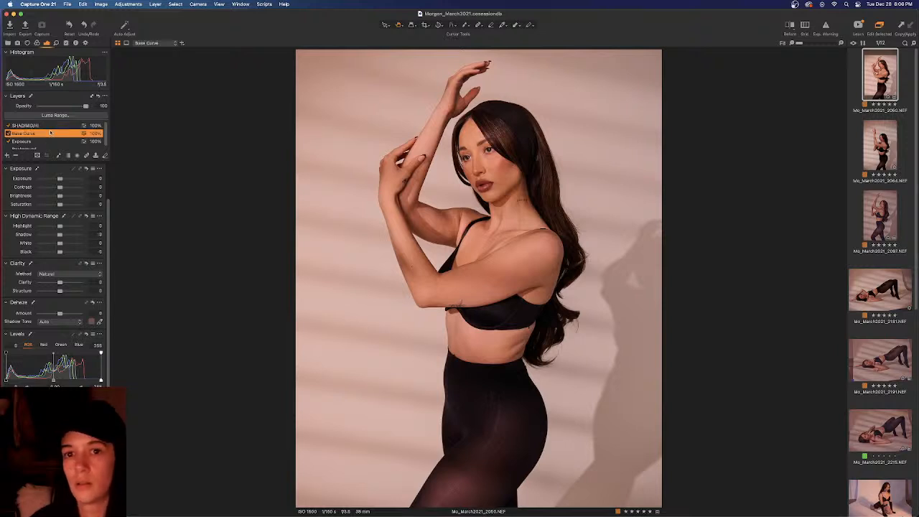
right_click(56, 133)
left_click(86, 106)
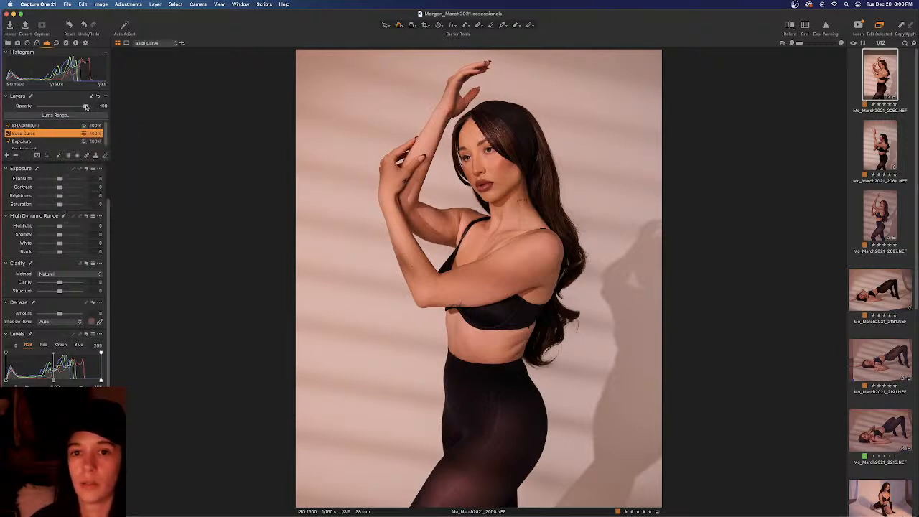
left_click_drag(86, 106, 77, 106)
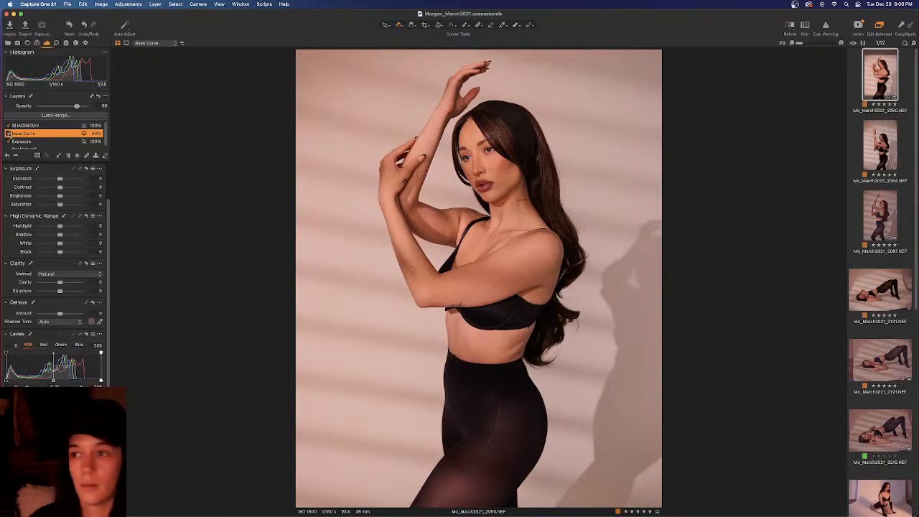
left_click(8, 134)
left_click(8, 134)
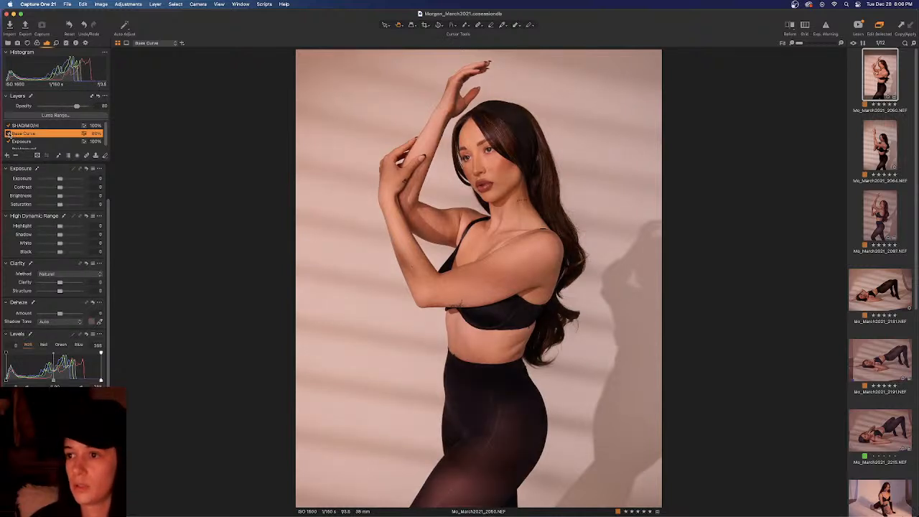
Step: Compare the portrait with the Exposure layer off and on, and set that layer's exposure to 0.2
left_click(9, 142)
left_click(8, 142)
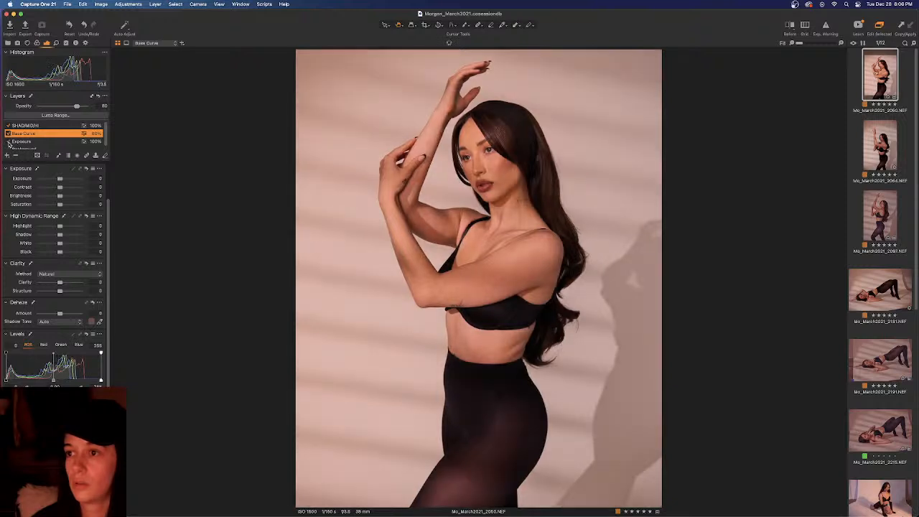
left_click(32, 142)
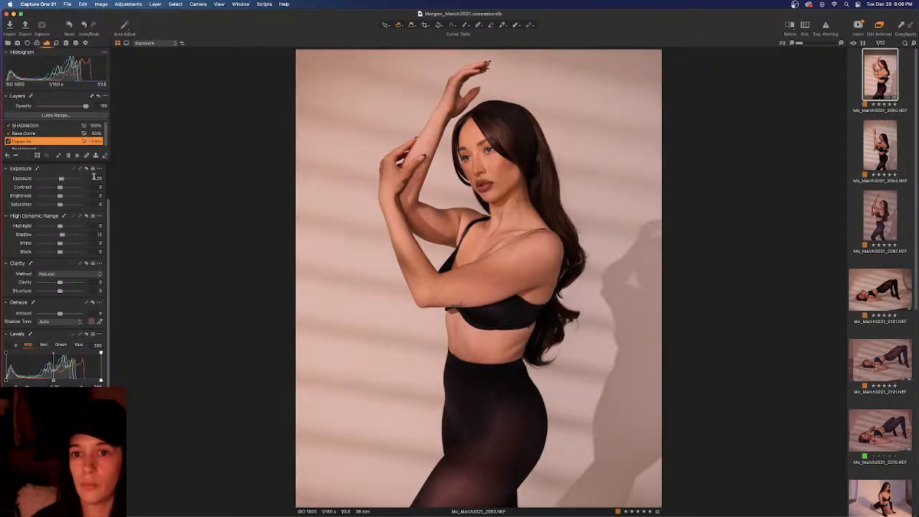
left_click(97, 178)
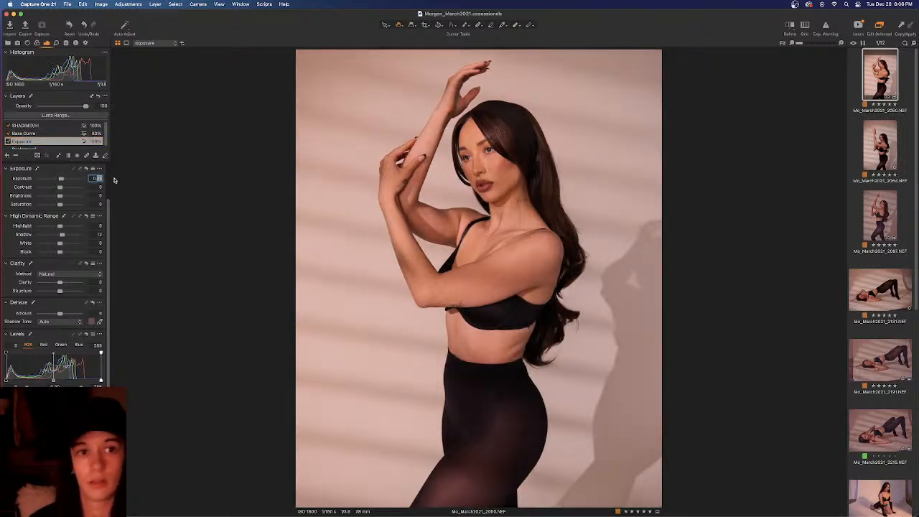
type("0.2")
key("Return")
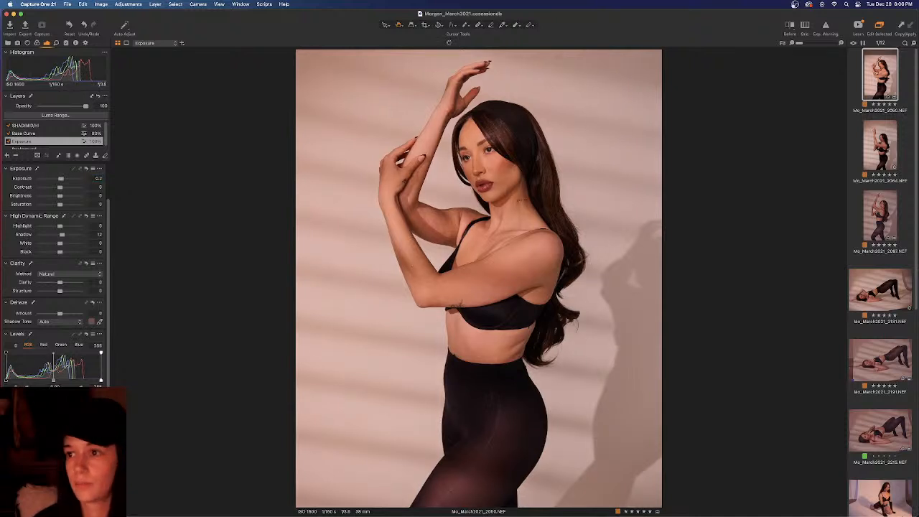
Step: Compare the portrait before and after adjustments by sweeping the split view divider across the full image
left_click(789, 25)
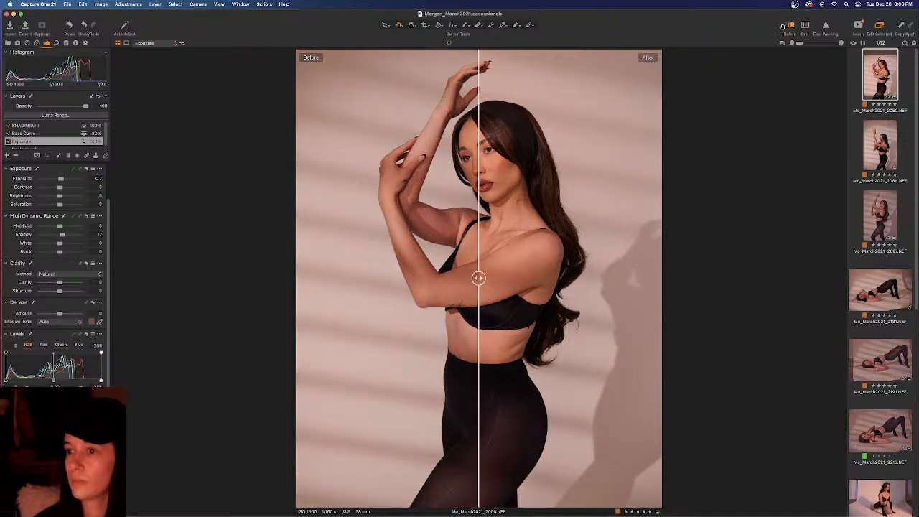
left_click_drag(641, 278, 661, 279)
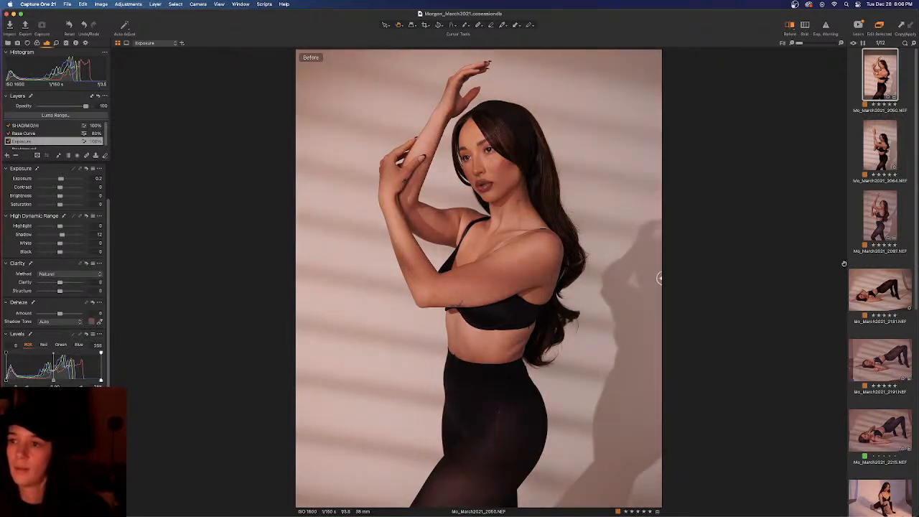
left_click_drag(844, 264, 265, 174)
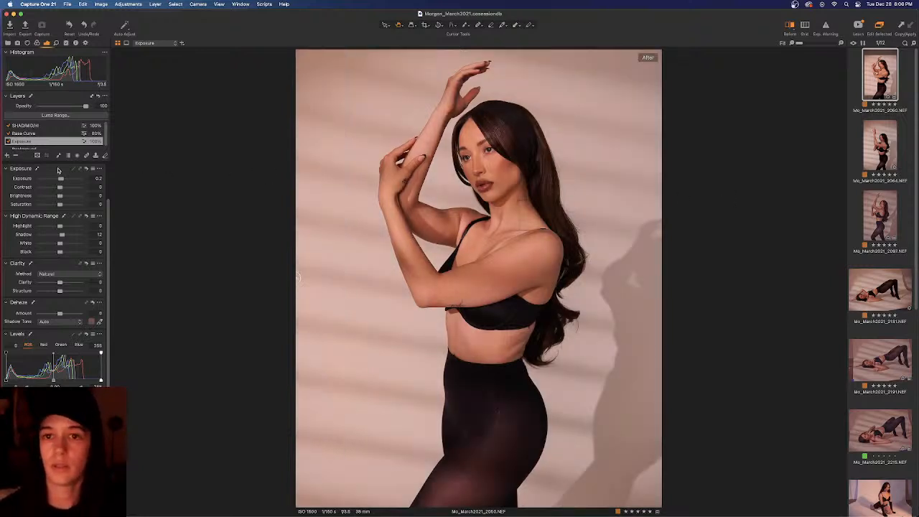
left_click(788, 25)
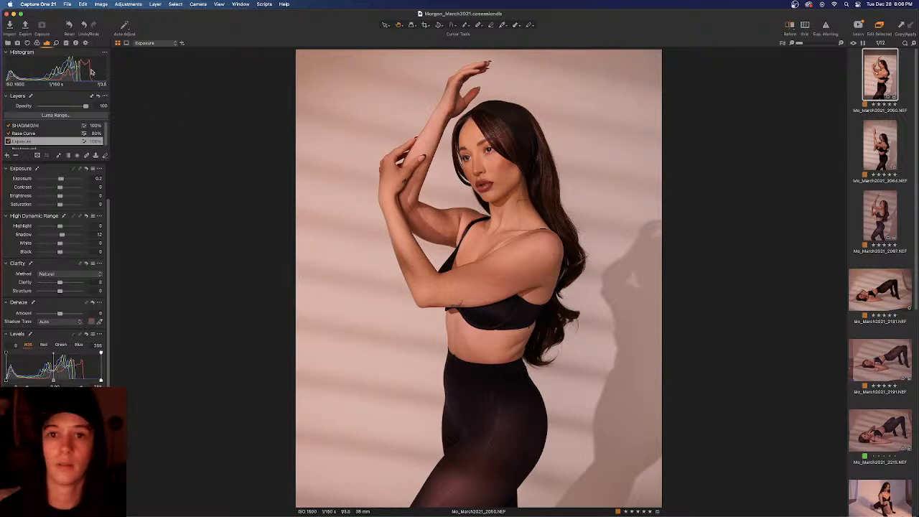
Step: Browse the ICC profiles available in Base Characteristics, including the Leica camera profiles, without choosing another one
left_click(17, 43)
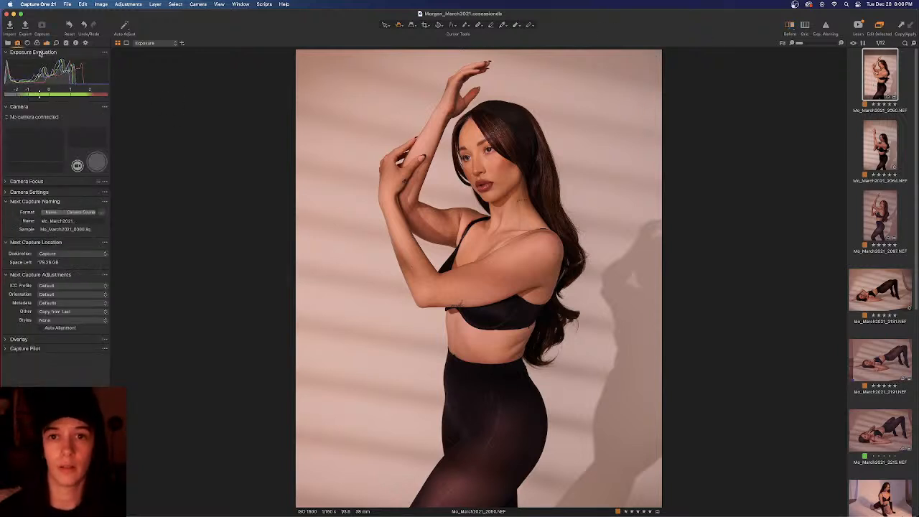
left_click(27, 43)
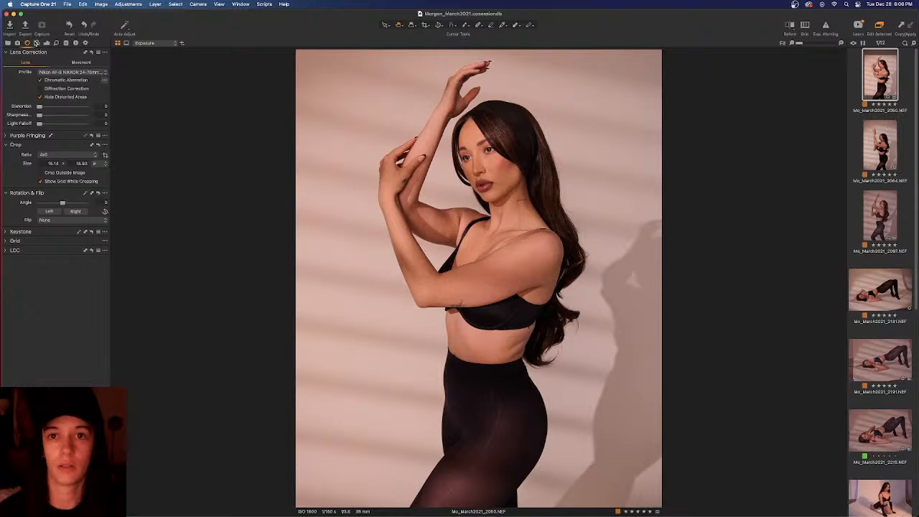
left_click(36, 43)
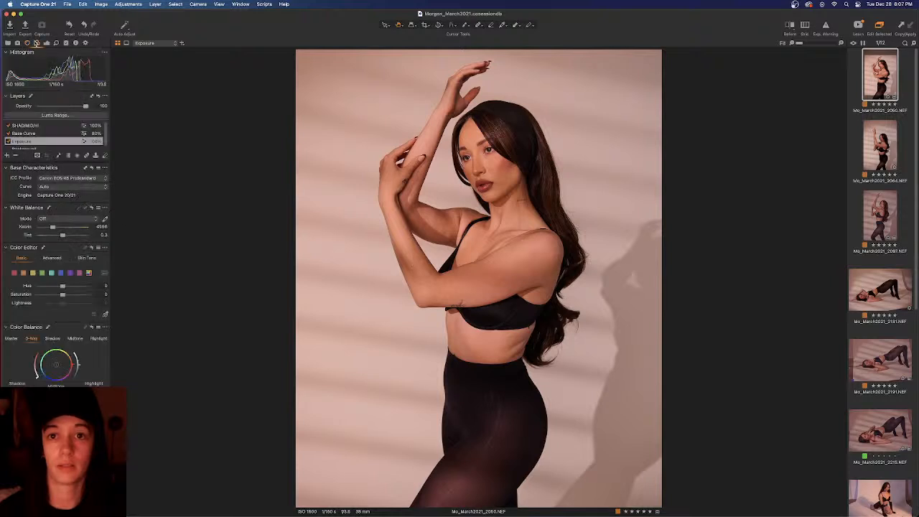
left_click(76, 179)
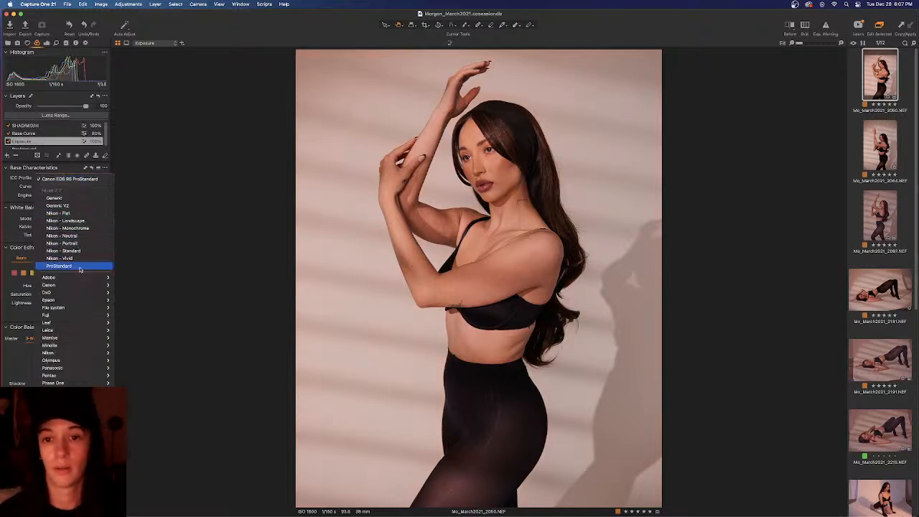
mouse_move(94, 331)
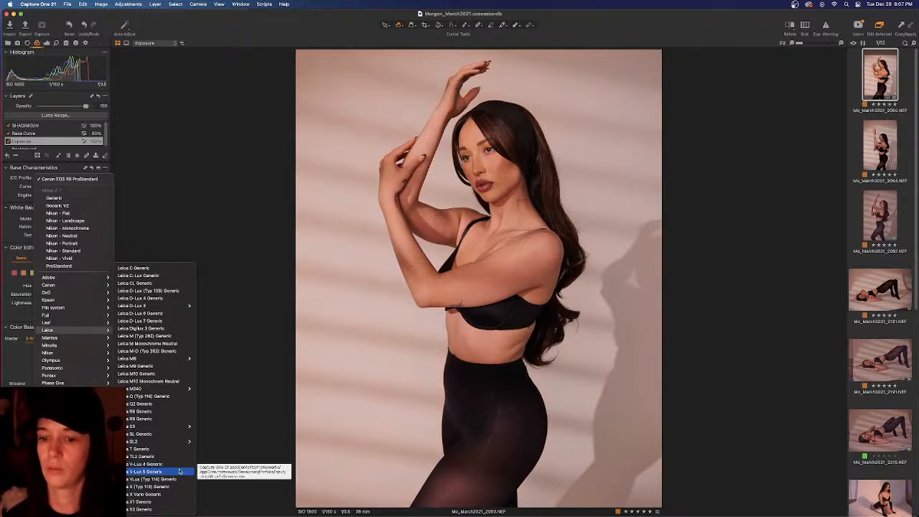
left_click(253, 337)
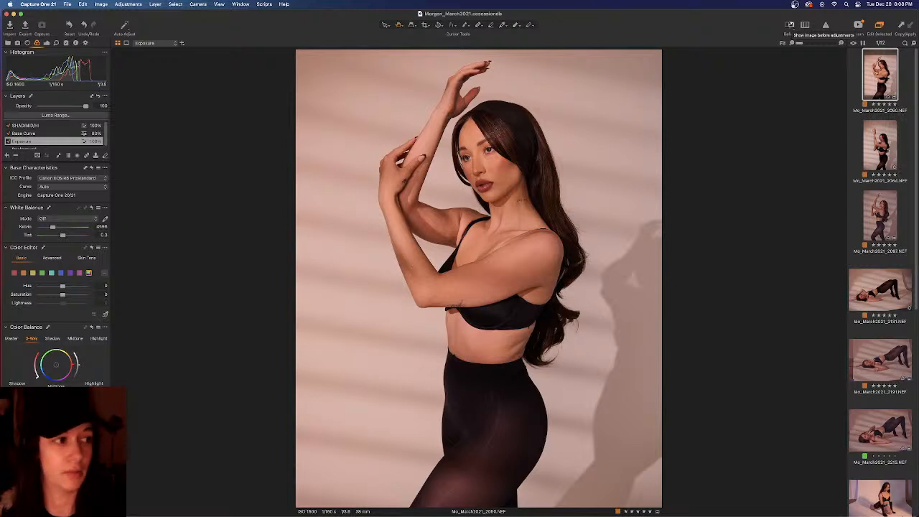
Step: Check the edited portrait against the original once more in the before/after split view
left_click(790, 25)
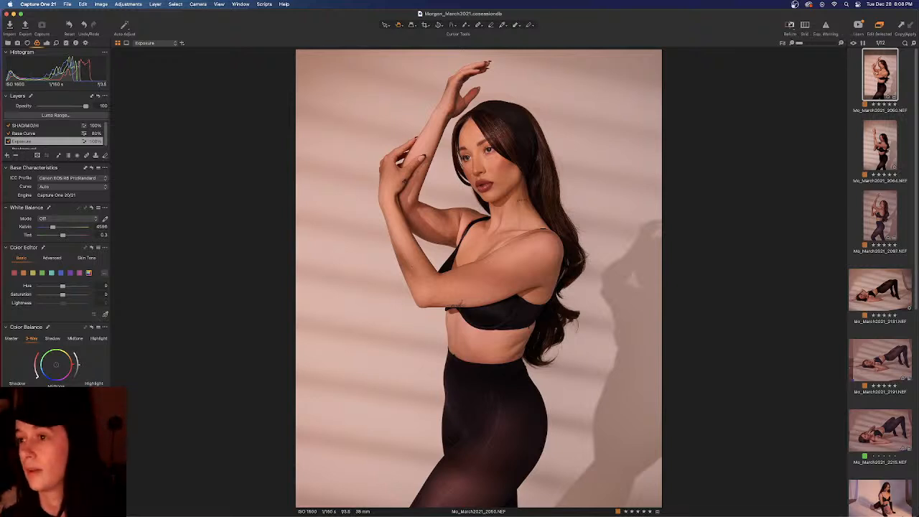
left_click_drag(482, 277, 440, 153)
left_click(789, 24)
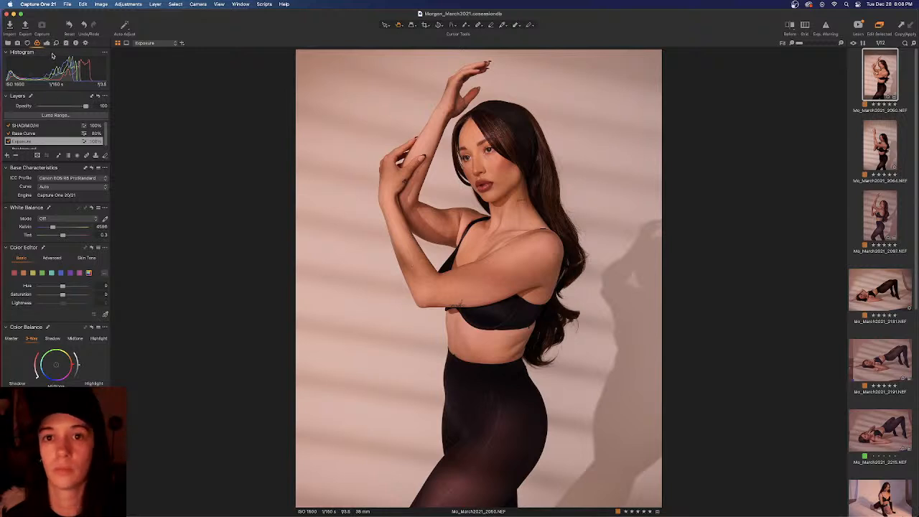
Step: Compare the portrait with the Exposure layer off and on, and lower that layer's opacity to about 61
left_click(8, 142)
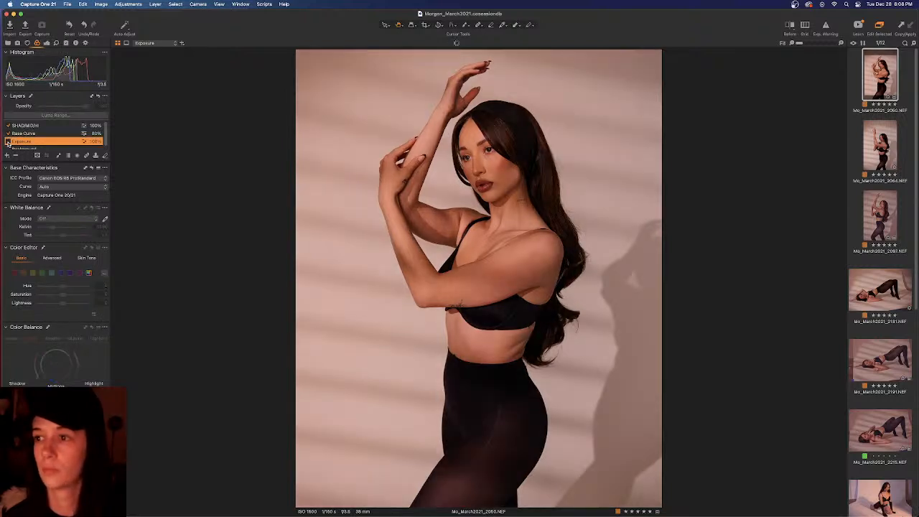
left_click(8, 141)
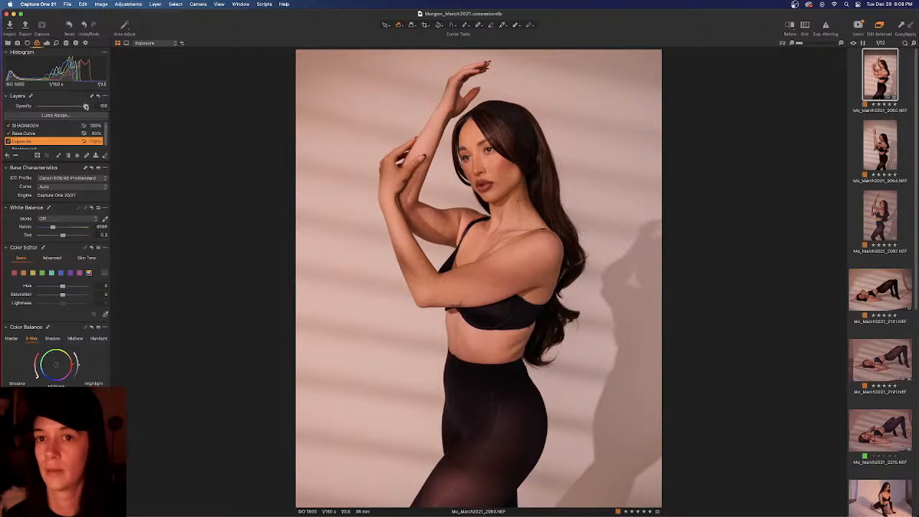
left_click_drag(88, 107, 69, 106)
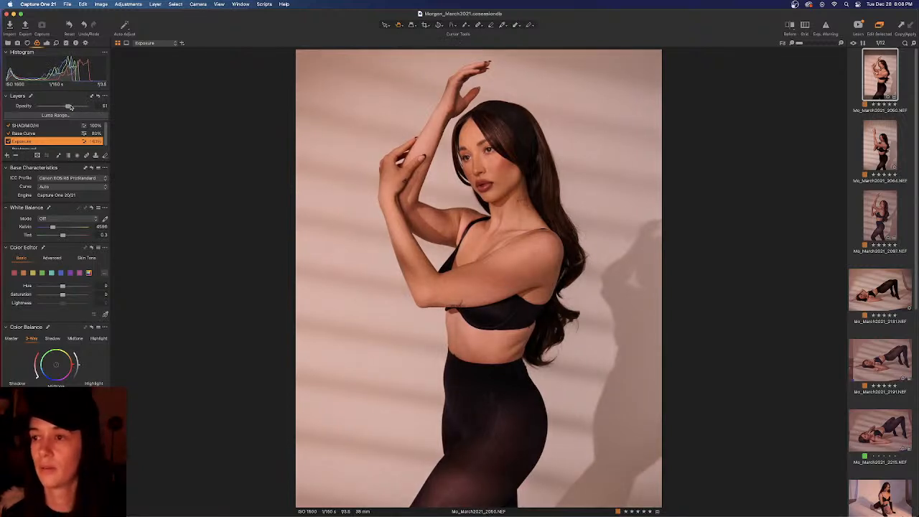
Step: Lower the Base Curve layer's opacity to about 73 and compare the portrait with the layer off and on
left_click(44, 135)
left_click_drag(76, 106, 73, 106)
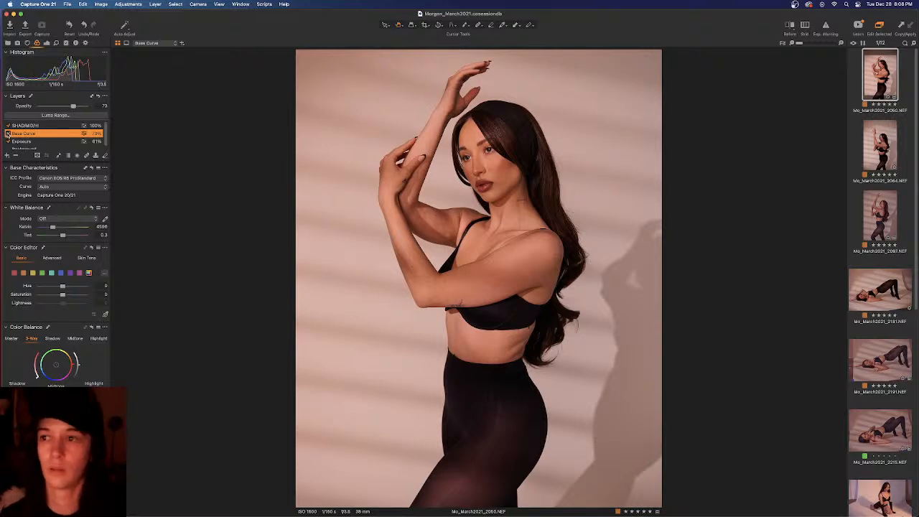
left_click(8, 134)
left_click(8, 133)
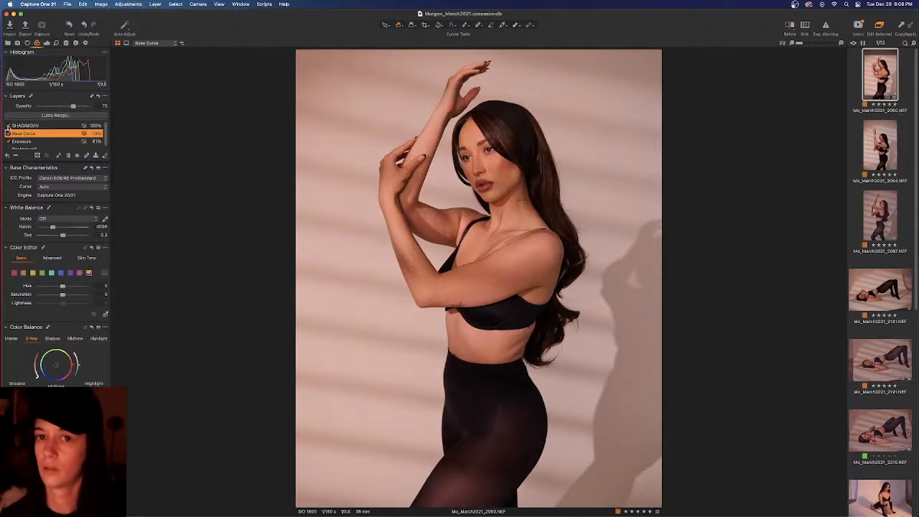
Step: Compare the portrait with the SHAD/MID/HI layer off and on, and try lowering its opacity to about 82
left_click(8, 126)
left_click(8, 125)
left_click(25, 126)
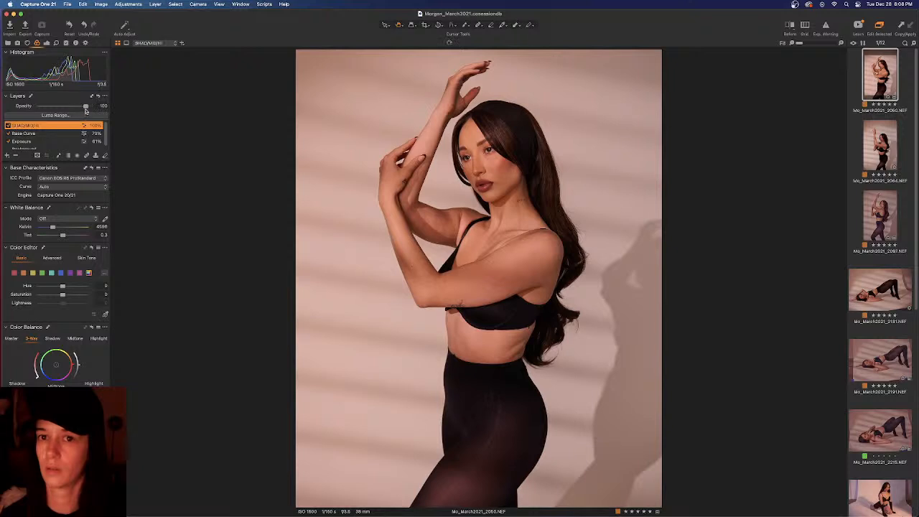
left_click_drag(86, 108, 78, 107)
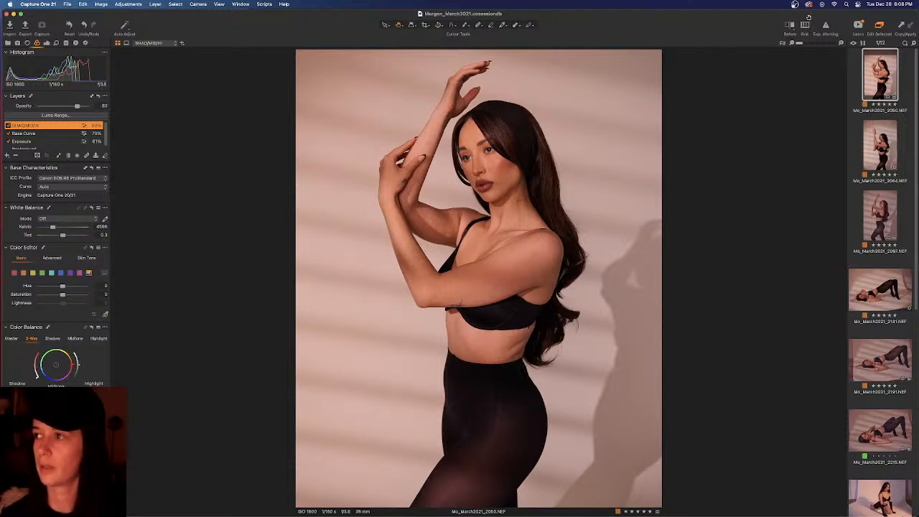
Step: Compare the portrait before and after in split view, and return the SHAD/MID/HI layer's opacity to 100
left_click(790, 25)
left_click_drag(478, 278, 256, 244)
left_click(791, 26)
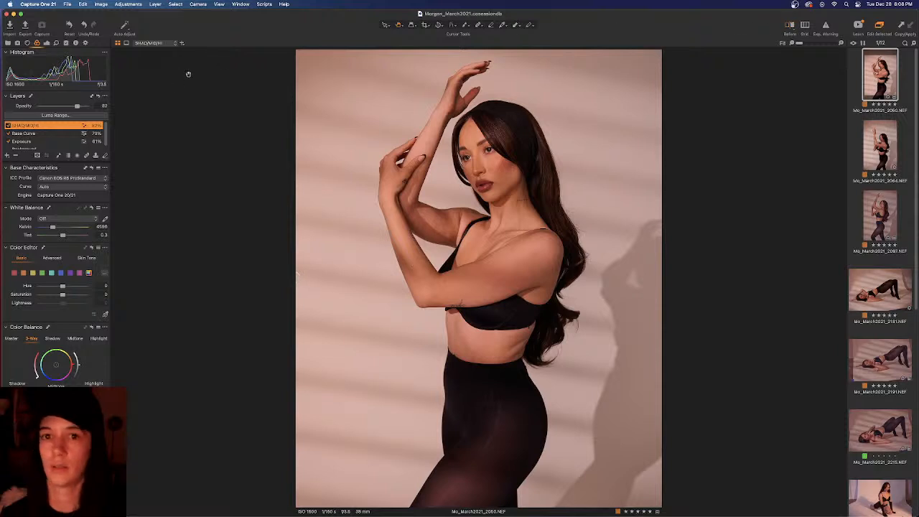
left_click_drag(76, 106, 137, 105)
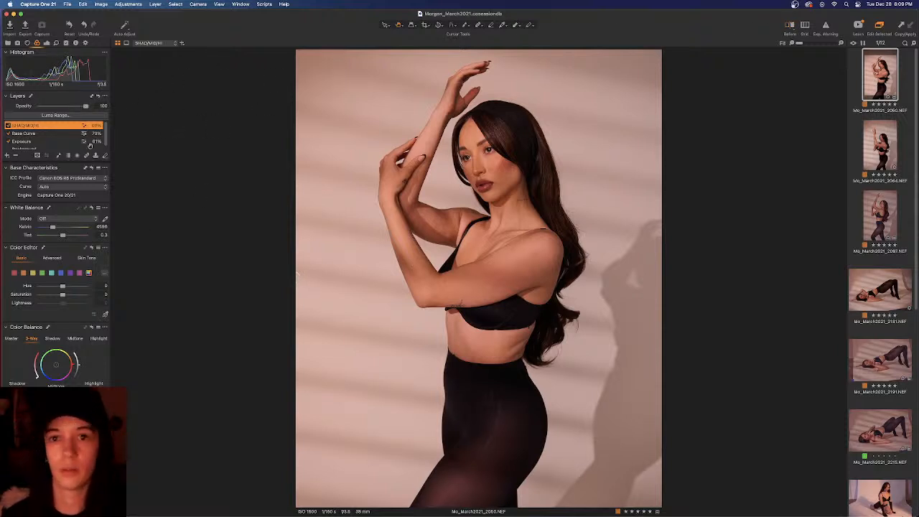
Step: Raise shadow to about 17 on the SHAD/MID/HI layer, and set the Base Curve layer's opacity to 70
left_click(47, 43)
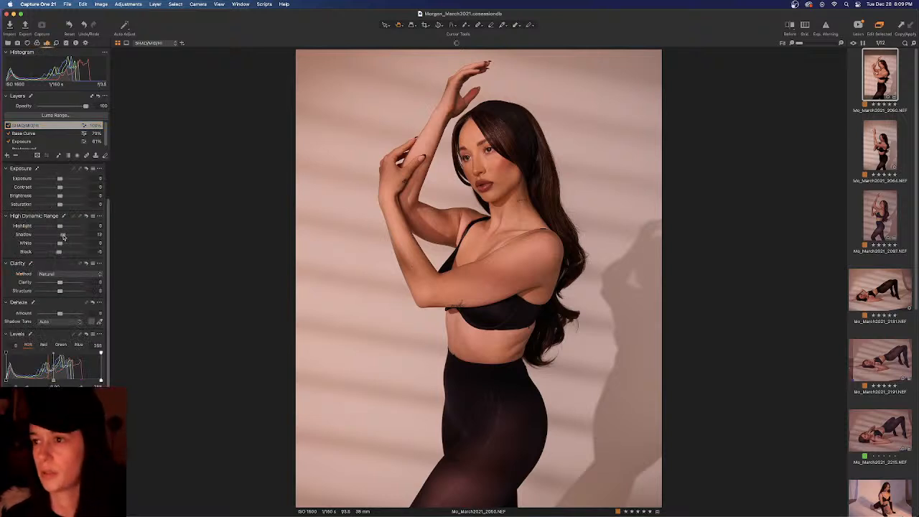
left_click_drag(63, 237, 64, 238)
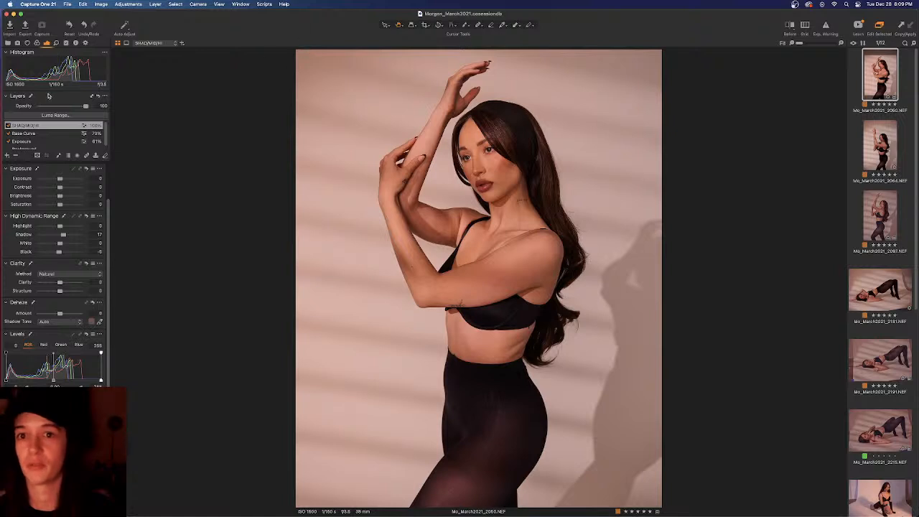
left_click(32, 135)
left_click(104, 105)
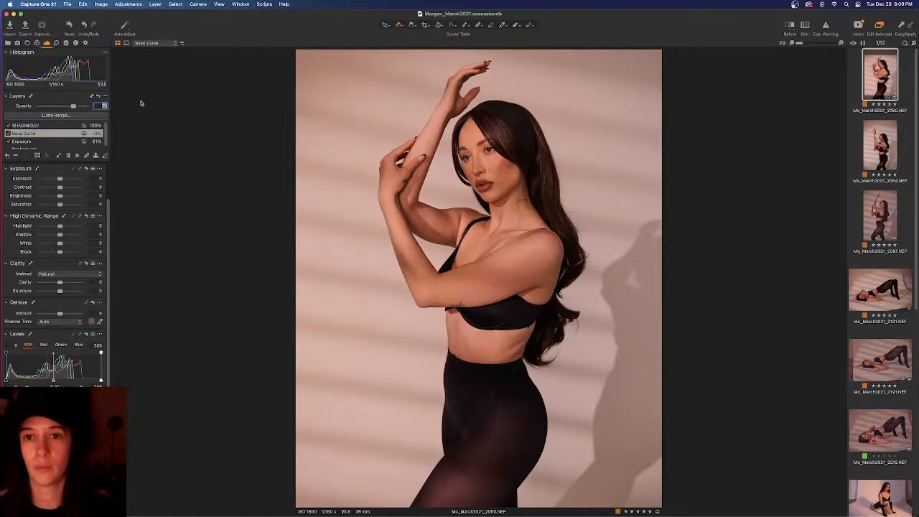
type("70")
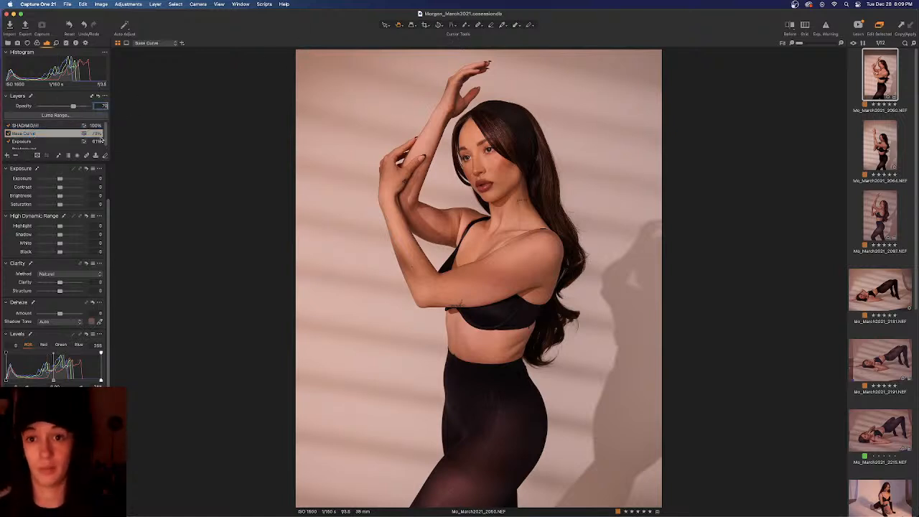
key("Return")
Step: On the Exposure layer, set the High Dynamic Range shadow value to 0
left_click(87, 142)
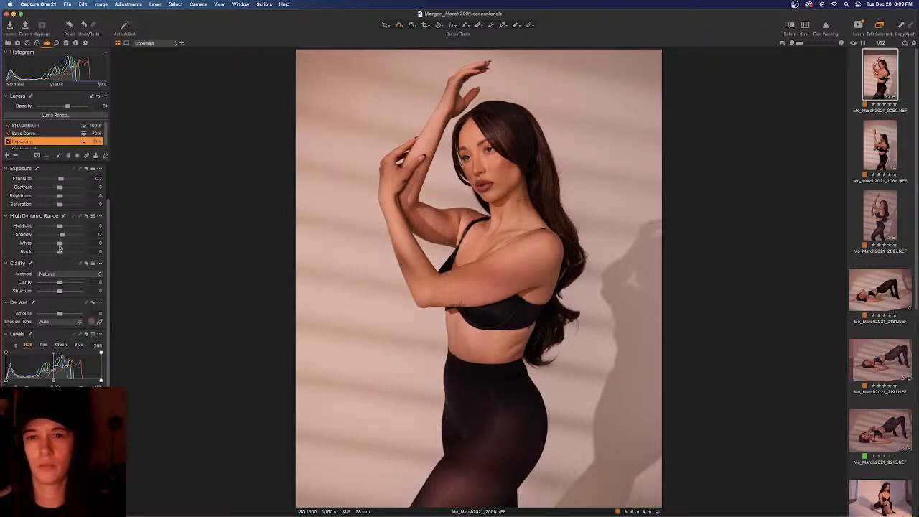
left_click(101, 236)
type("0")
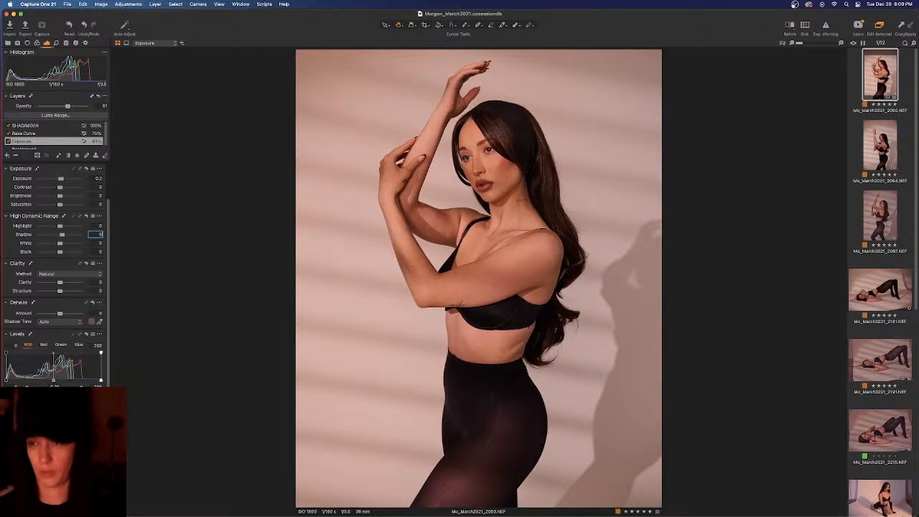
key("Return")
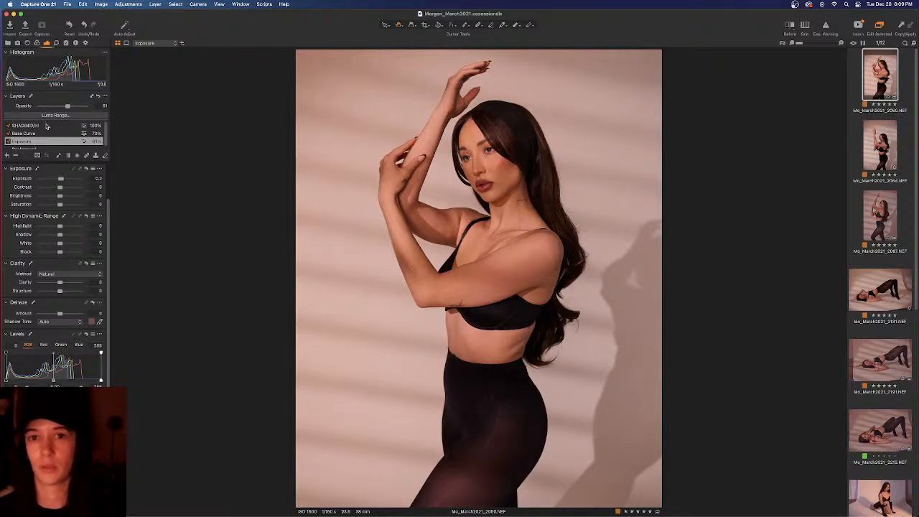
Step: On the SHAD/MID/HI layer, raise the shadow value to about 21
left_click(46, 127)
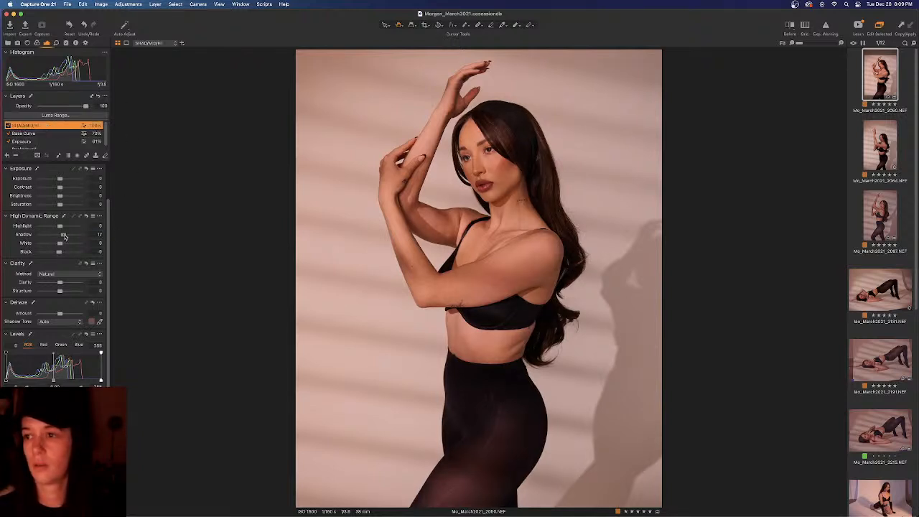
left_click_drag(65, 236, 67, 237)
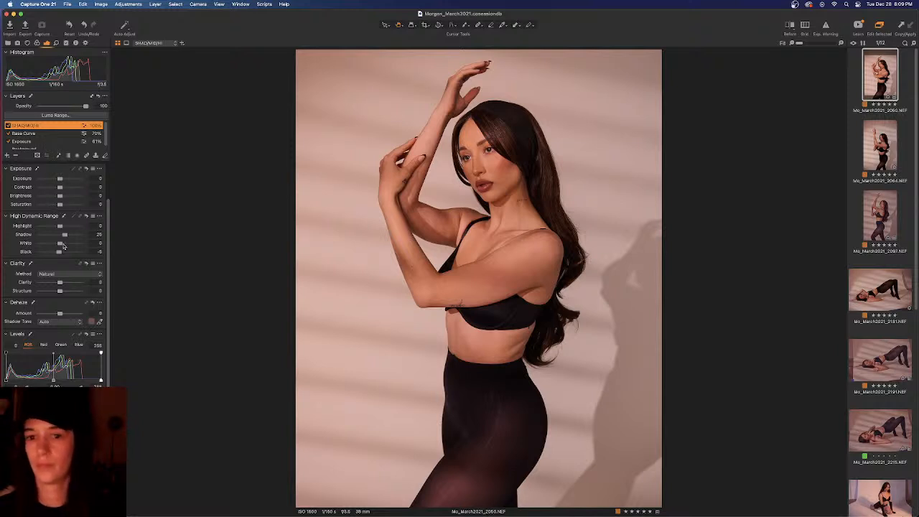
left_click_drag(66, 236, 63, 236)
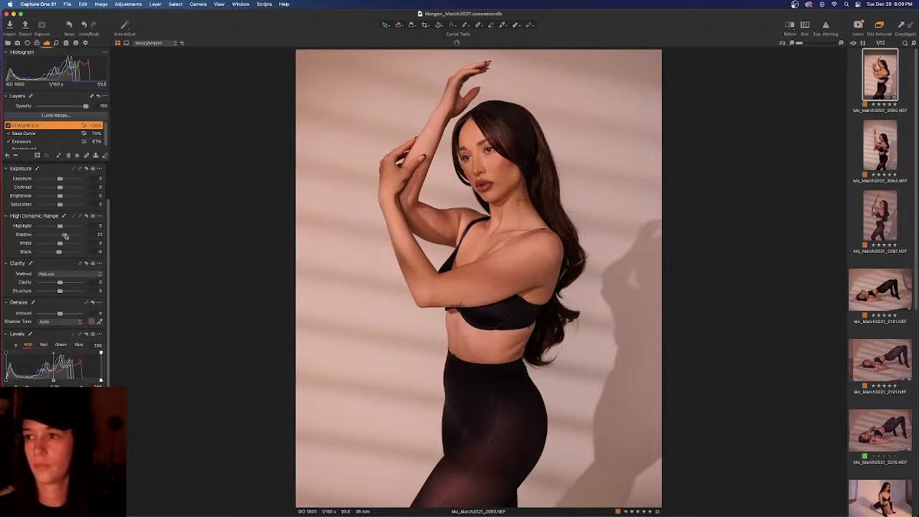
Step: Set the Exposure layer's opacity to 100
left_click(27, 142)
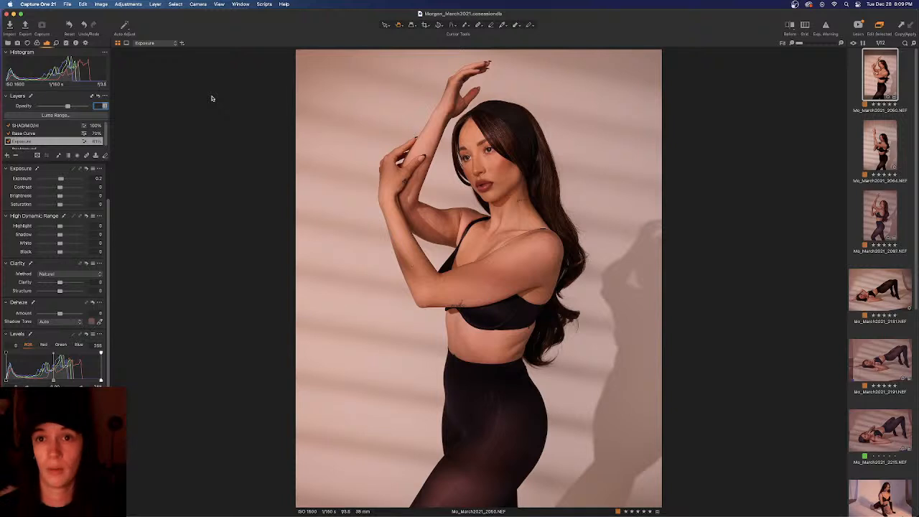
key("BackSpace")
type("100")
key("Return")
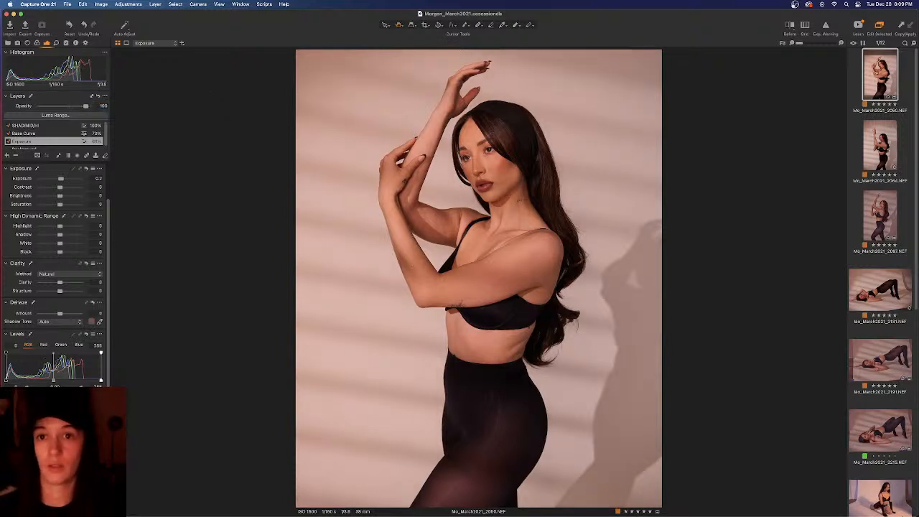
Step: Lower the exposure value on the Exposure layer, trying 0.12 and settling on 0.14
left_click(99, 178)
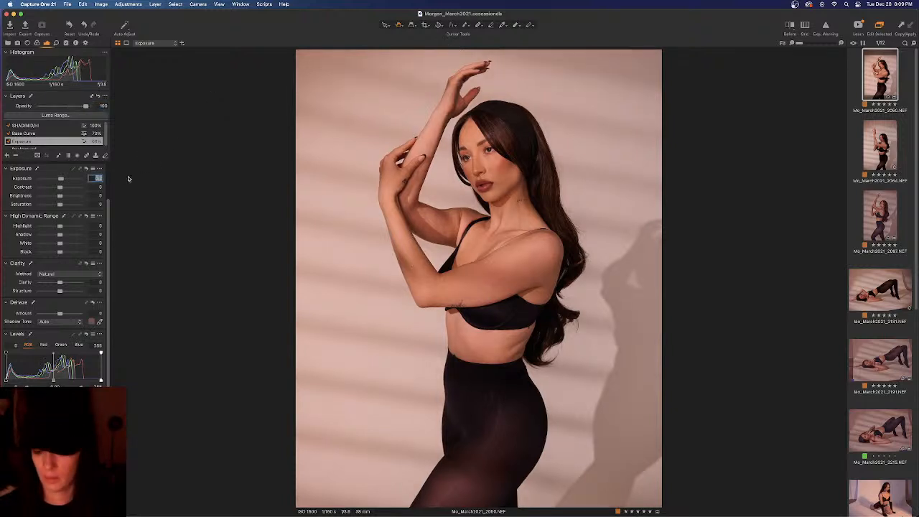
key("BackSpace")
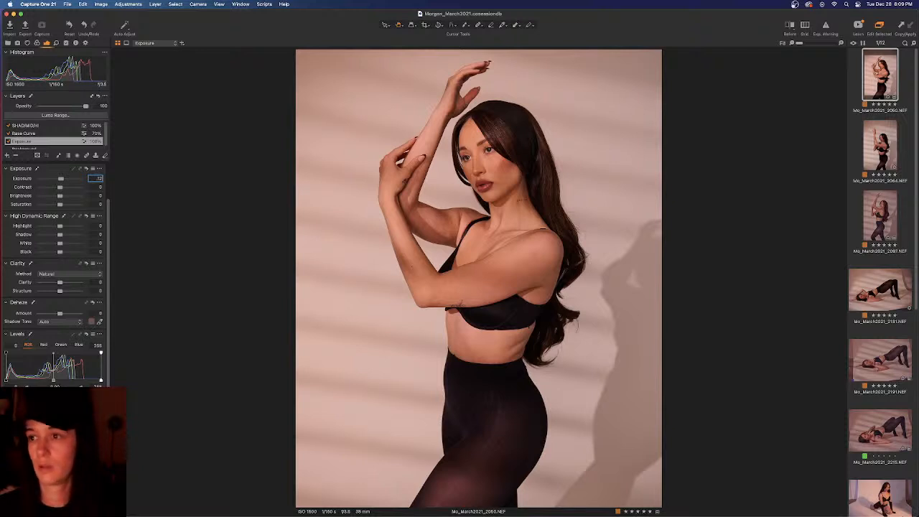
type(".12")
key("Return")
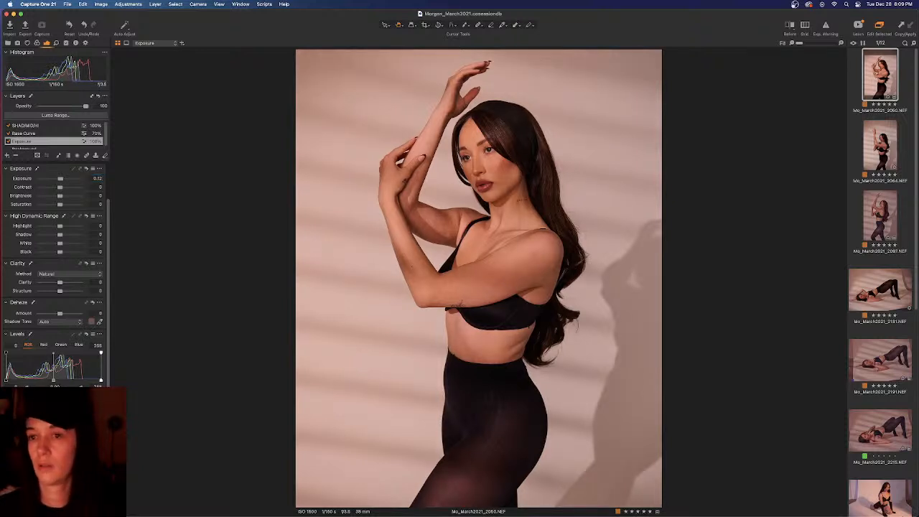
left_click(100, 178)
key("Return")
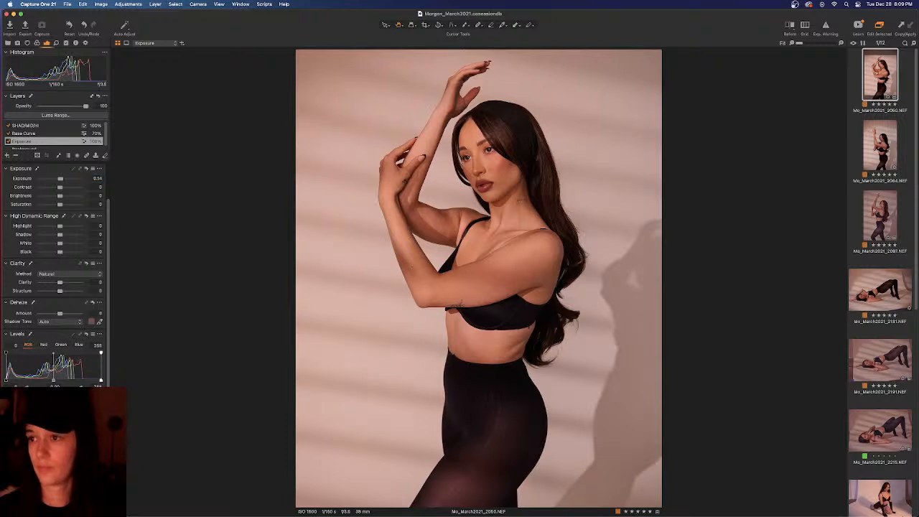
Step: Compare the whole portrait before and after the edits in split view
left_click(790, 25)
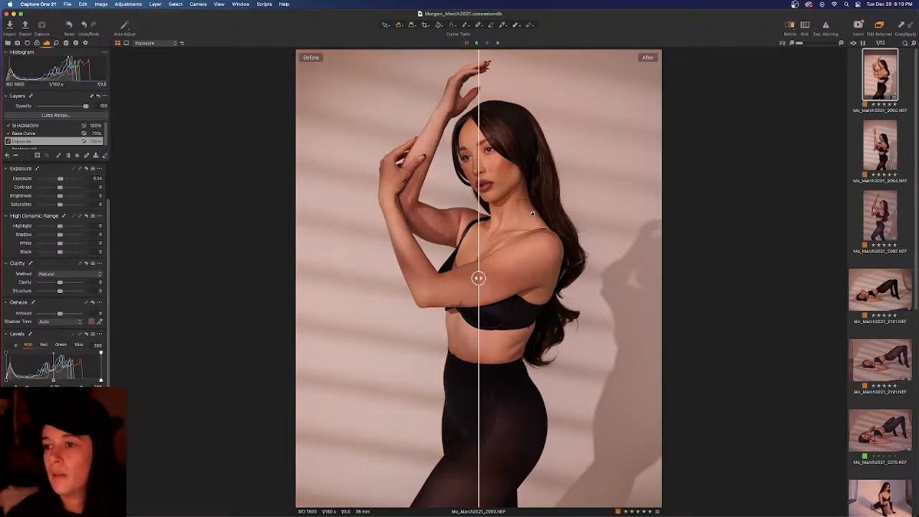
left_click_drag(479, 278, 661, 278)
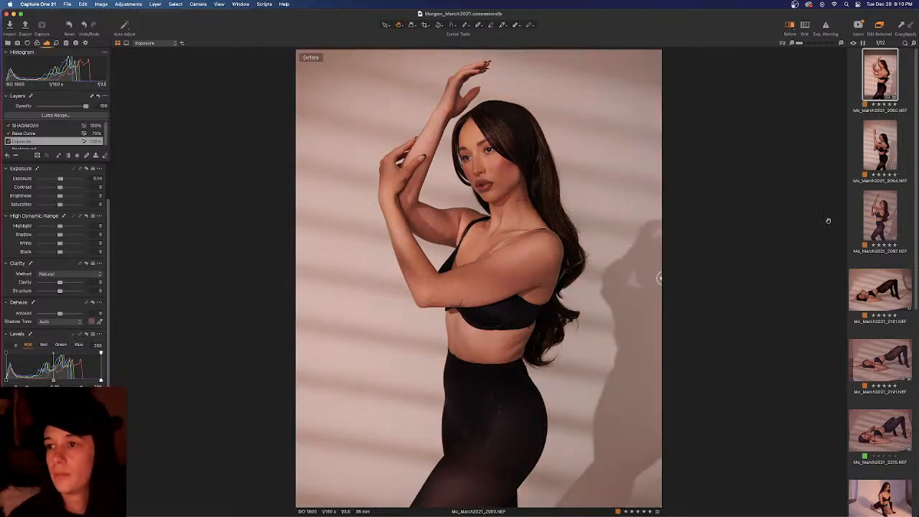
left_click_drag(827, 220, 797, 175)
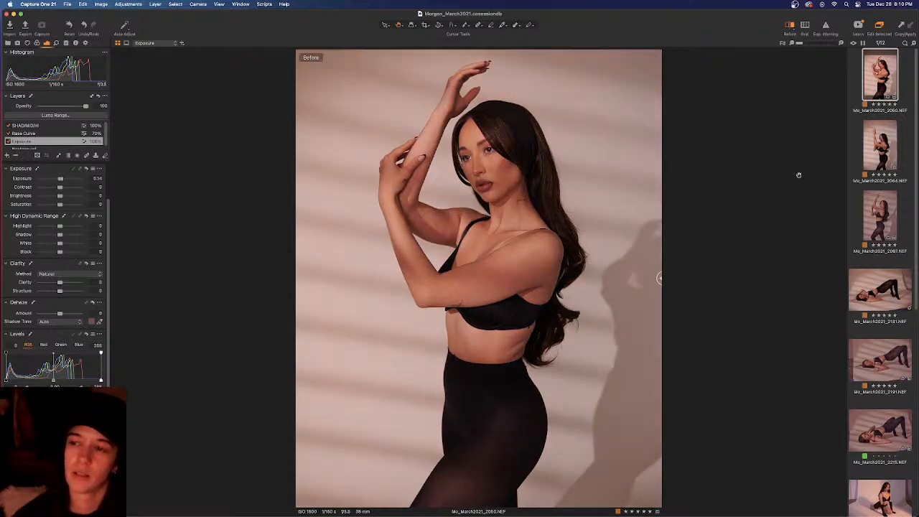
left_click_drag(798, 175, 603, 120)
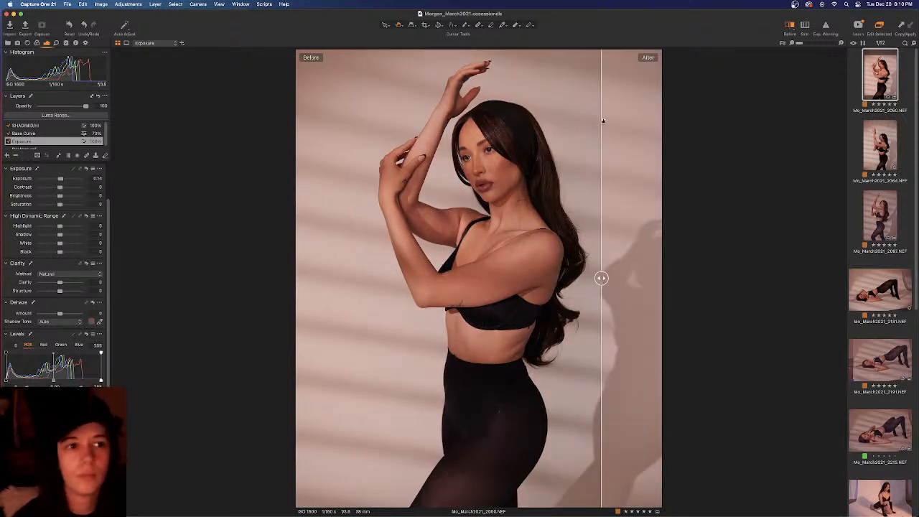
left_click_drag(603, 121, 203, 88)
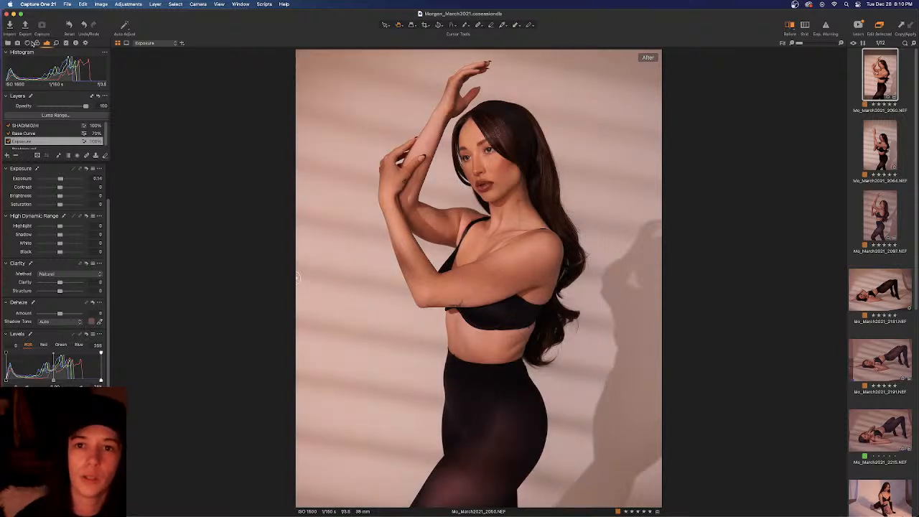
Step: Cool the white balance on the Exposure layer to about 4287 Kelvin and check it against the unedited version in split view
left_click(37, 43)
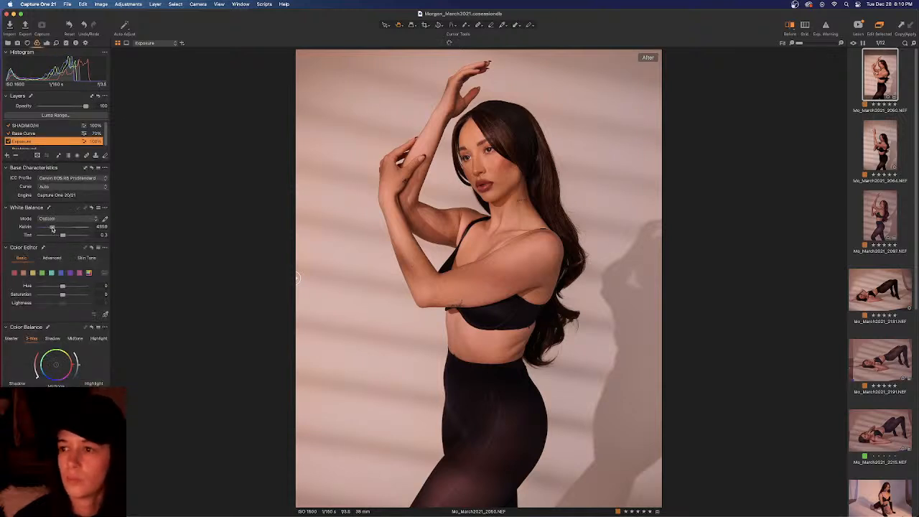
left_click_drag(53, 228, 51, 228)
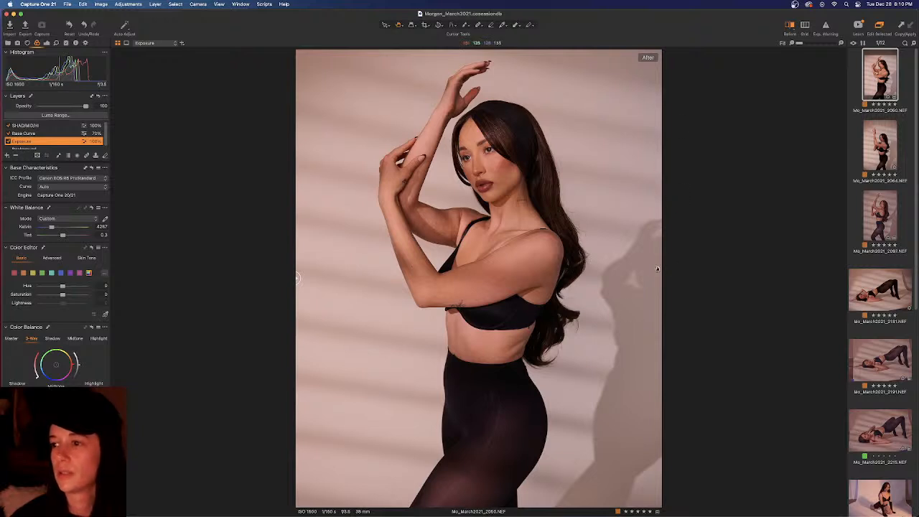
left_click_drag(297, 280, 482, 207)
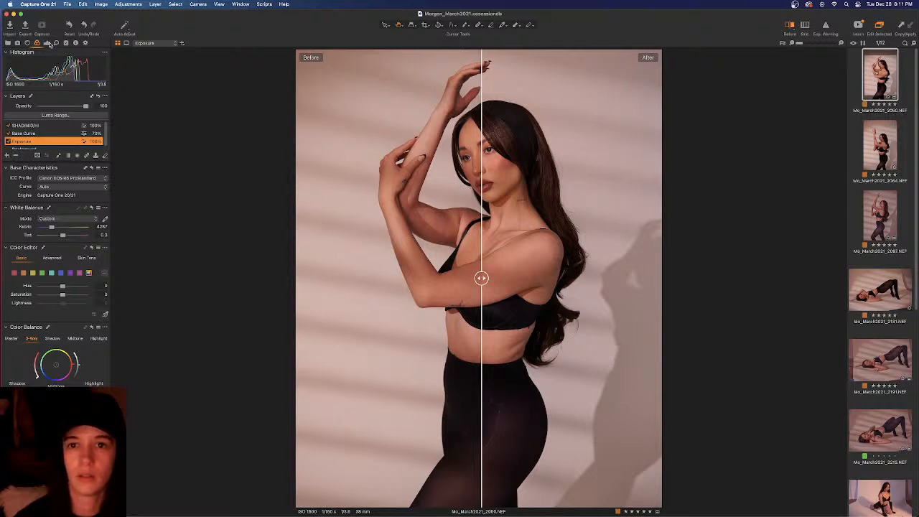
Step: Lower the Exposure layer's exposure value to 0.11, and finally to 0.1
left_click(47, 43)
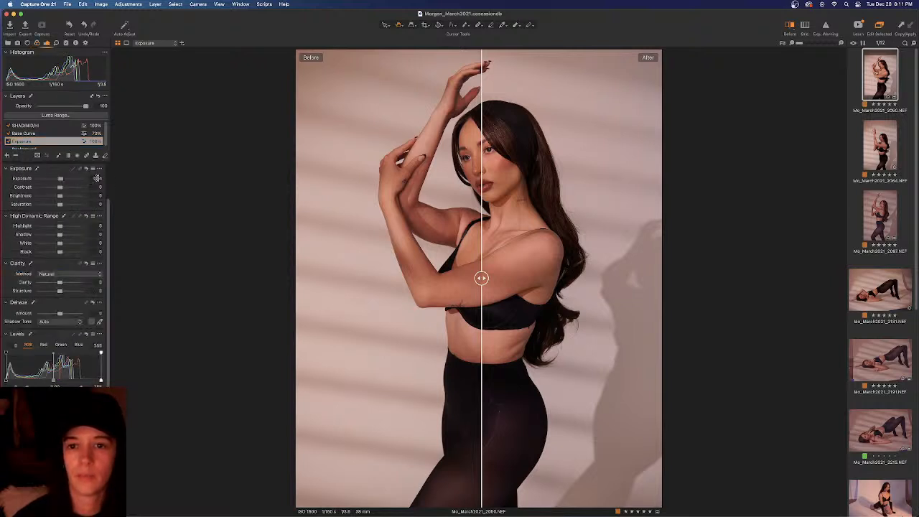
left_click(97, 178)
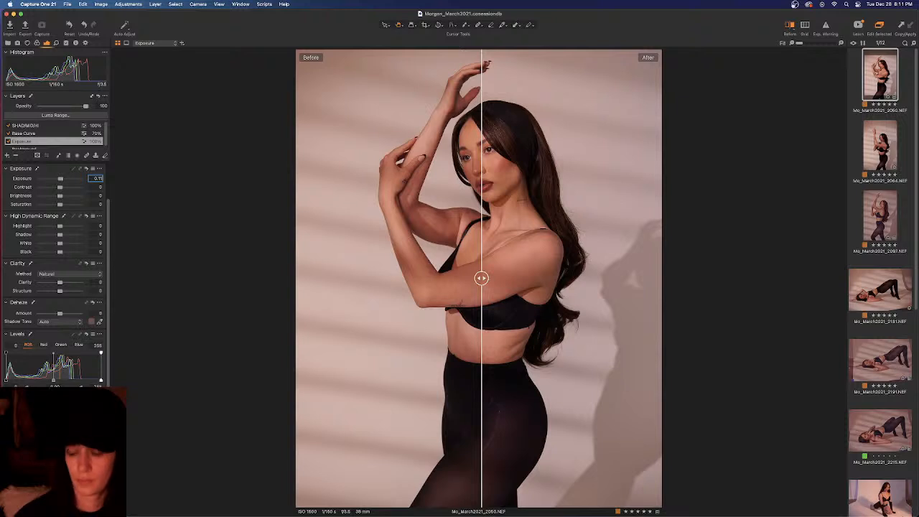
key("Return")
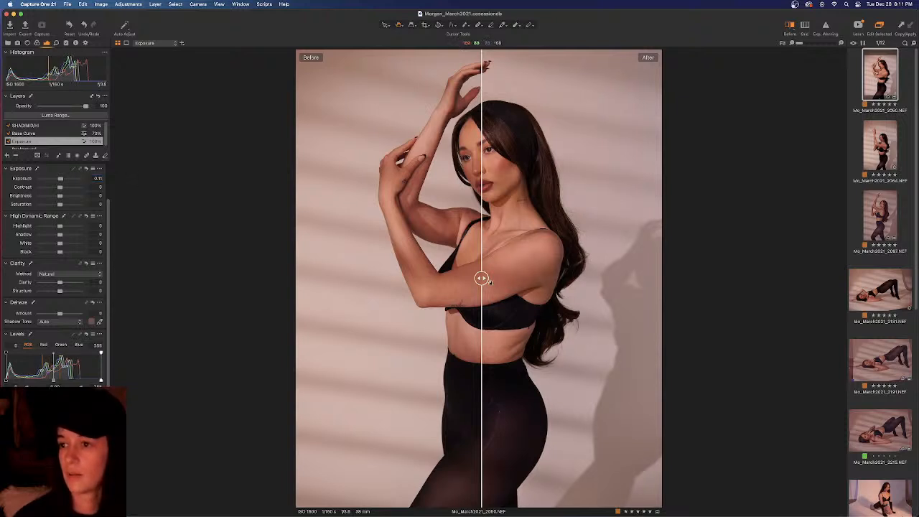
mouse_move(481, 278)
left_mouse_down()
mouse_move(498, 274)
mouse_move(292, 261)
mouse_move(492, 277)
left_mouse_up()
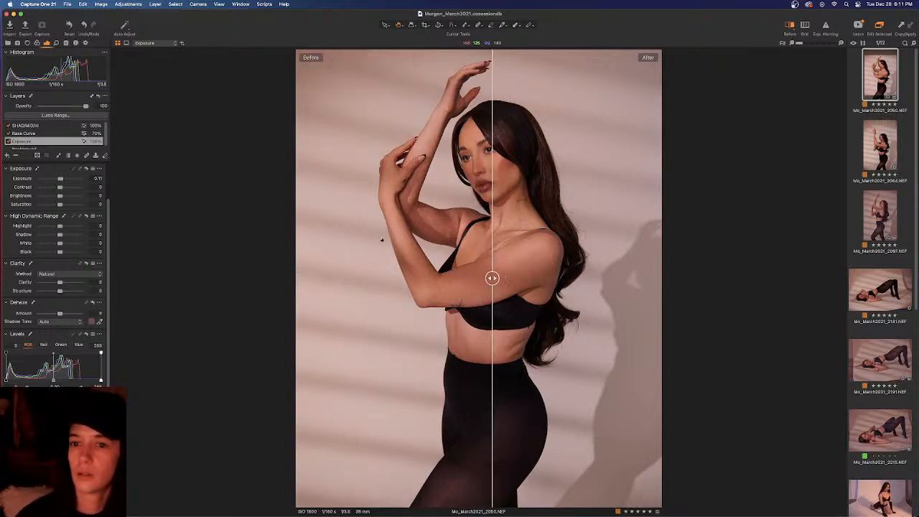
left_click(99, 178)
key("Return")
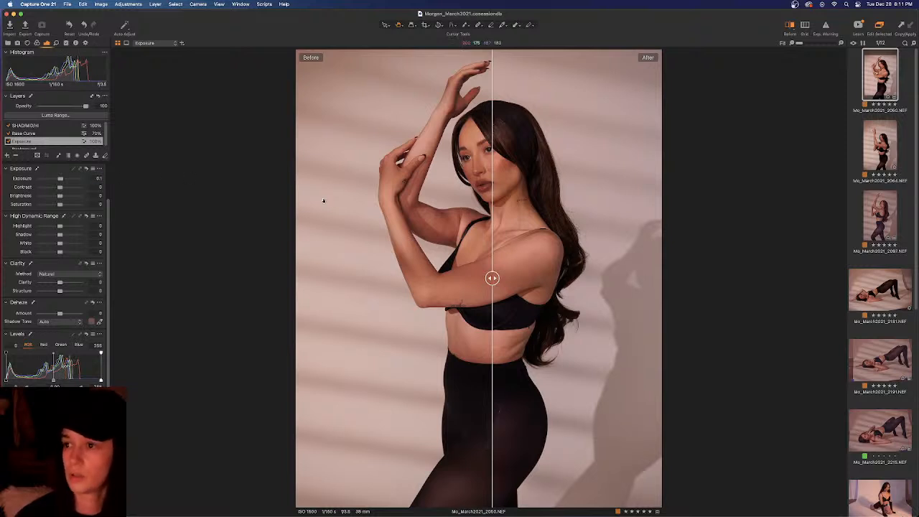
Step: Sweep the split view across the whole portrait to compare before and after, and close the comparison
left_click_drag(493, 277, 717, 255)
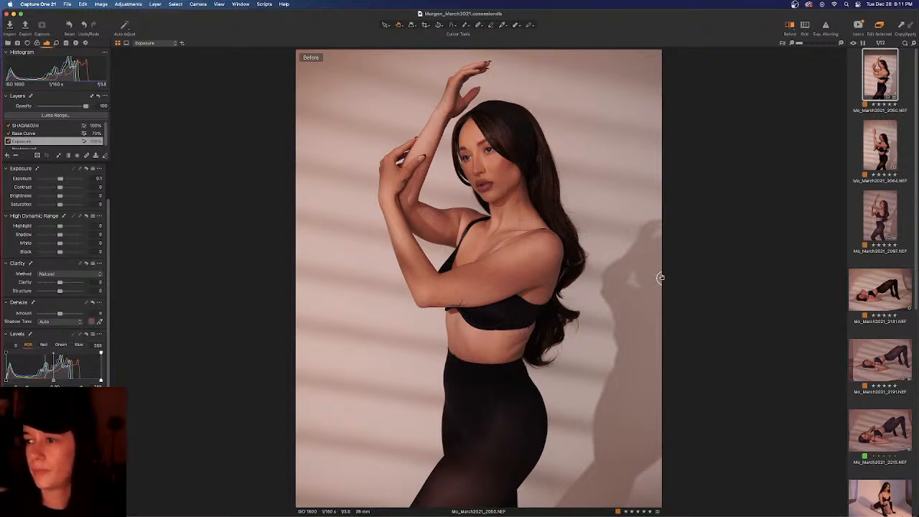
left_click_drag(659, 277, 378, 170)
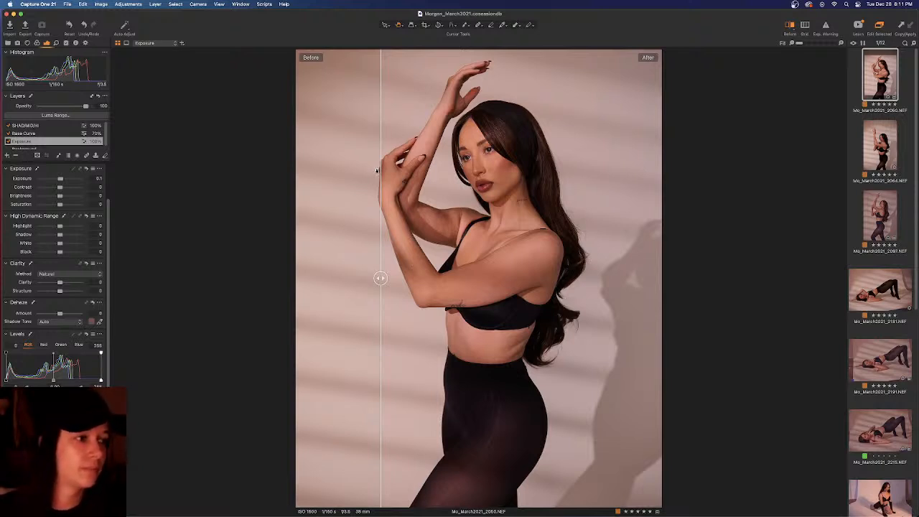
left_click_drag(377, 170, 284, 162)
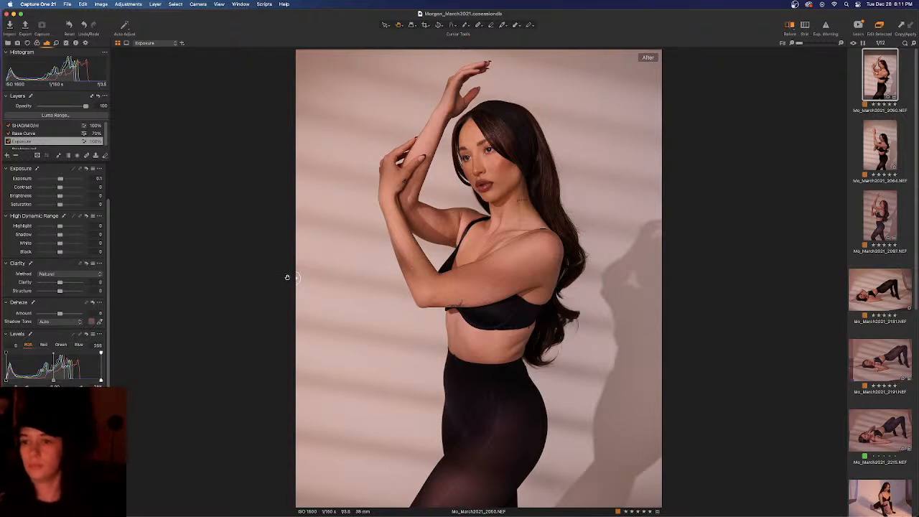
left_click_drag(298, 277, 660, 278)
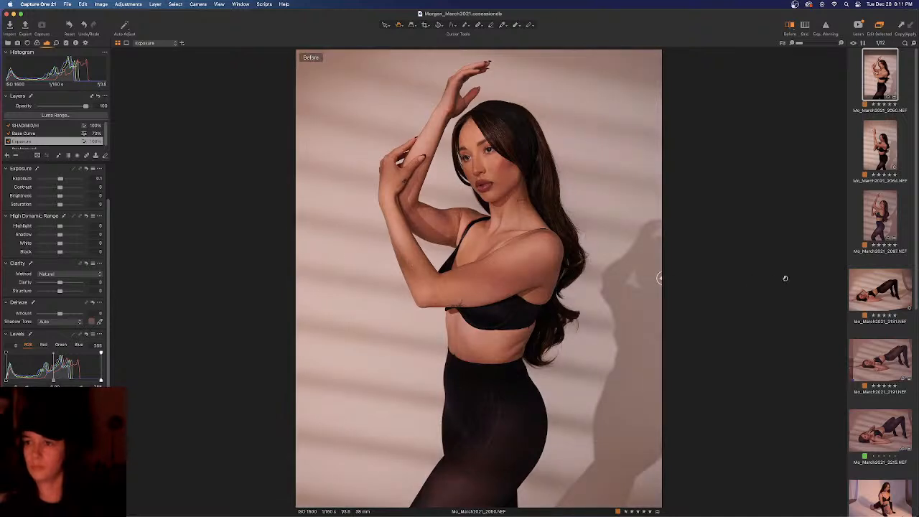
left_click_drag(788, 278, 298, 277)
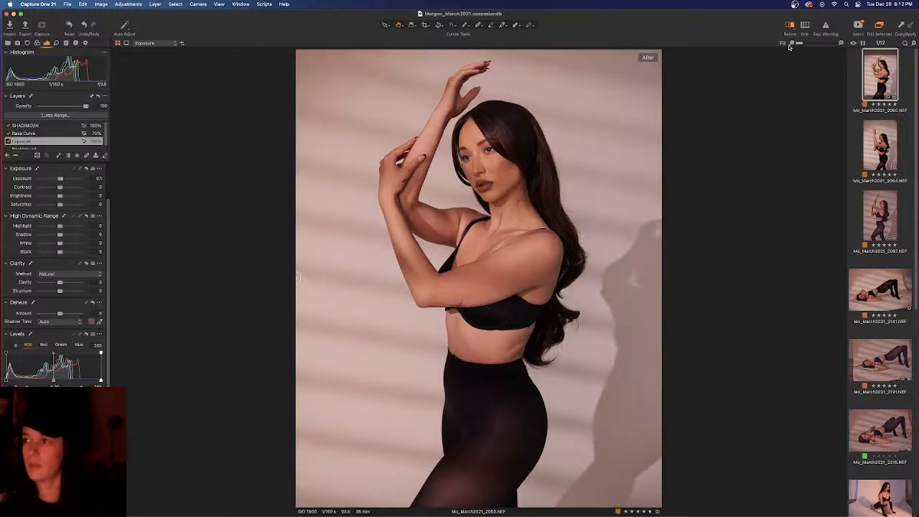
left_click(790, 25)
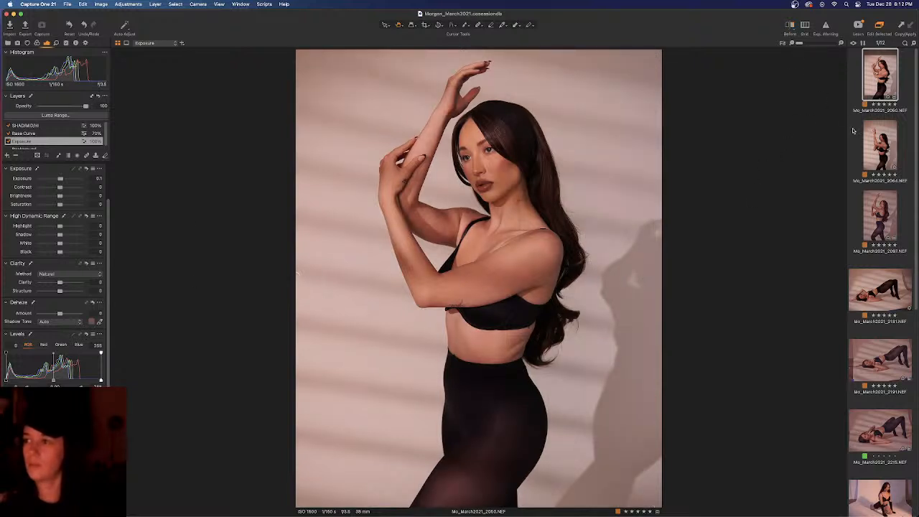
Step: Reset all adjustments on Mo_March2021_2097.NEF and apply the adjustment layers copied from Mo_March2021_2060.NEF to it
left_click(876, 134)
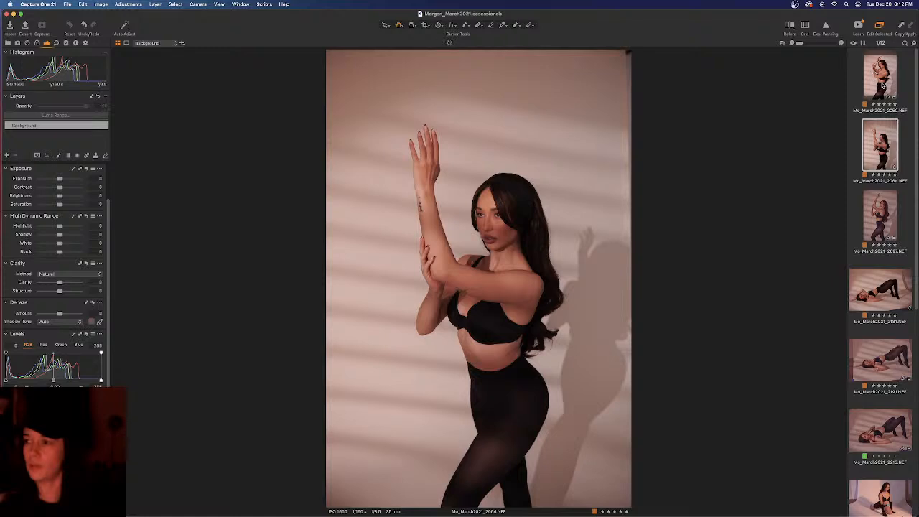
left_click(880, 212)
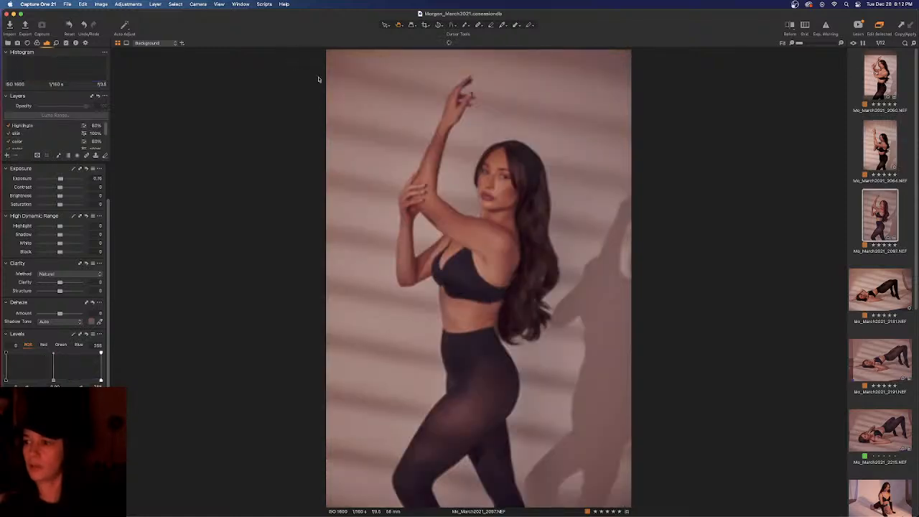
left_click(69, 26)
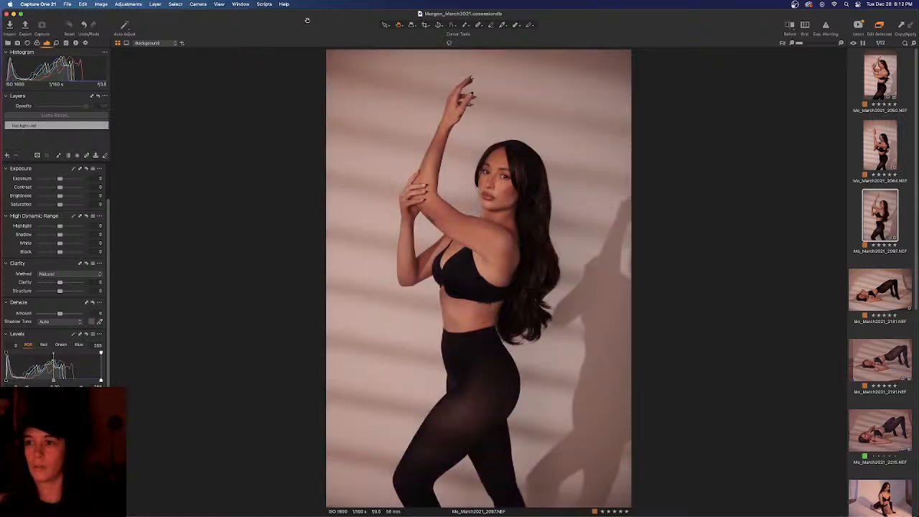
left_click(877, 85)
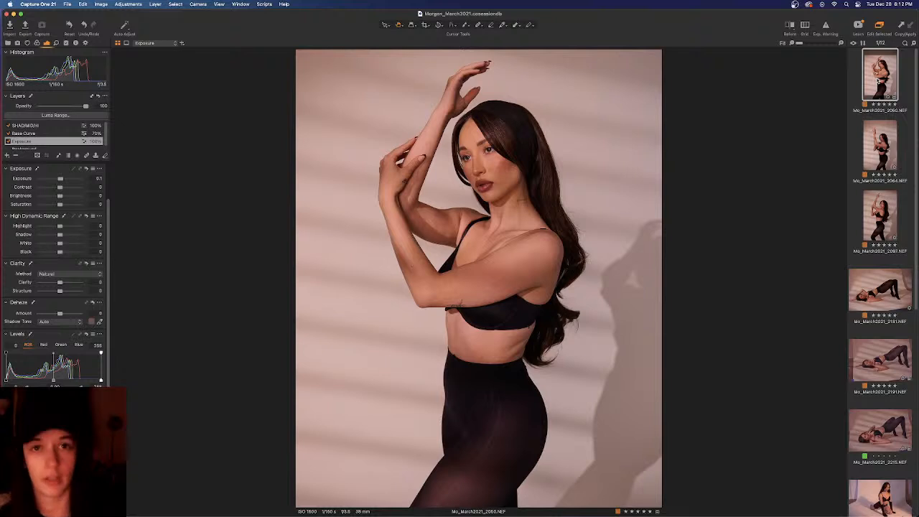
left_click(882, 210)
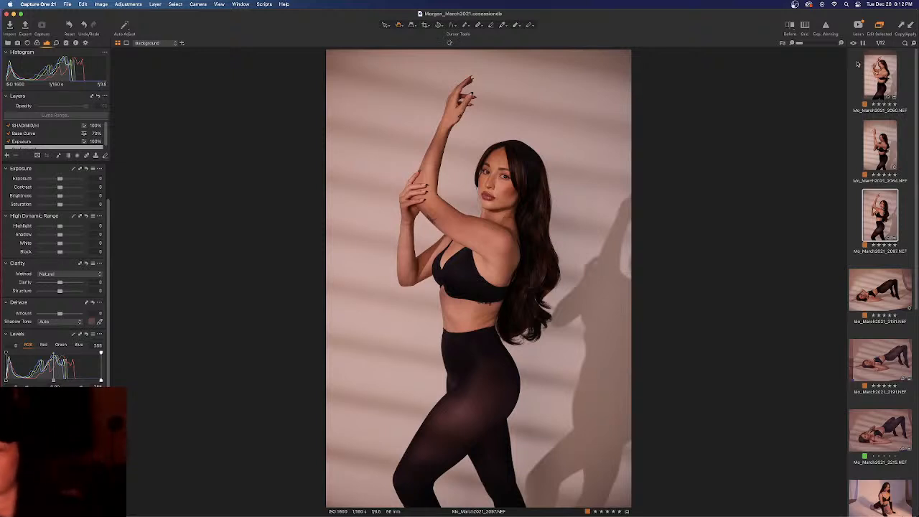
Step: Compare Mo_March2021_2097.NEF before and after the applied adjustments in split view, and close the comparison
left_click(790, 25)
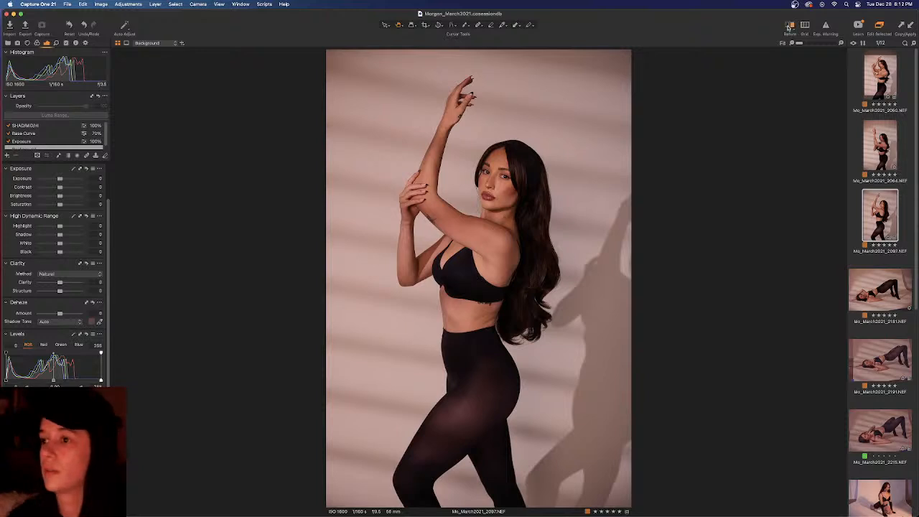
left_click_drag(478, 277, 321, 219)
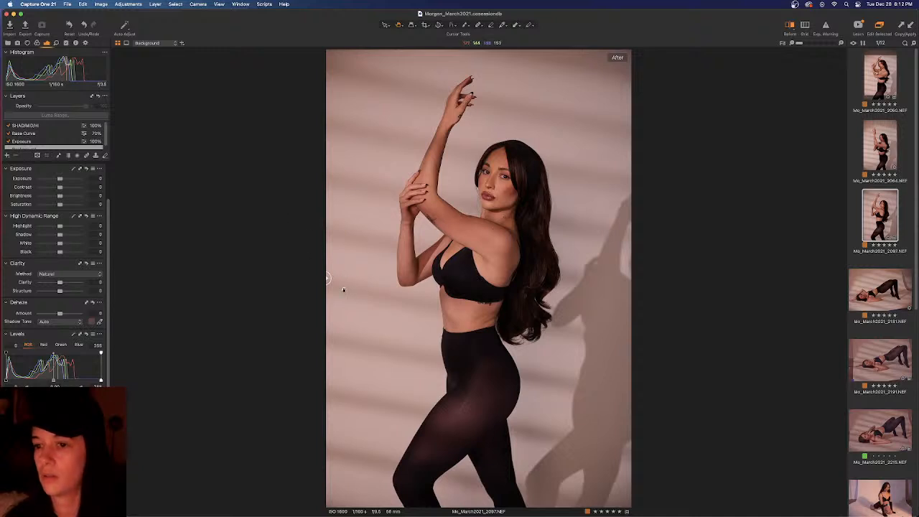
left_click_drag(325, 280, 907, 194)
left_click_drag(847, 192, 263, 164)
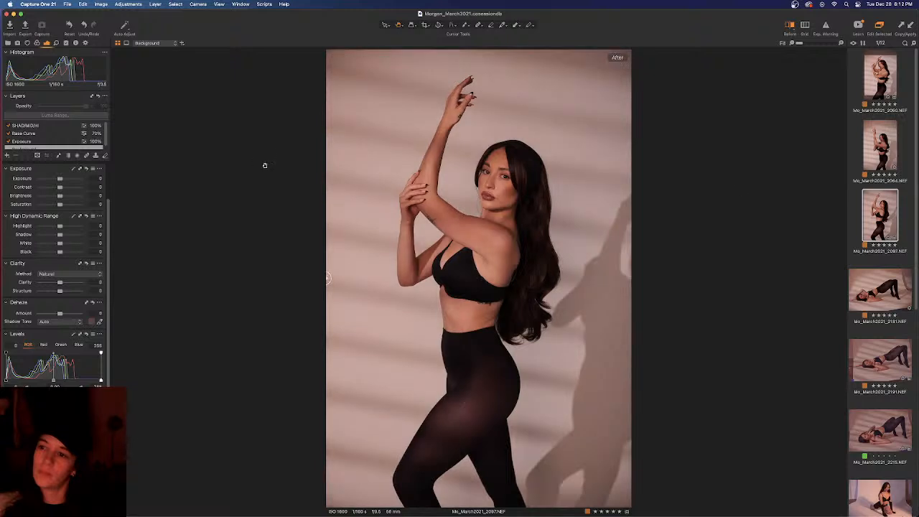
left_click(792, 31)
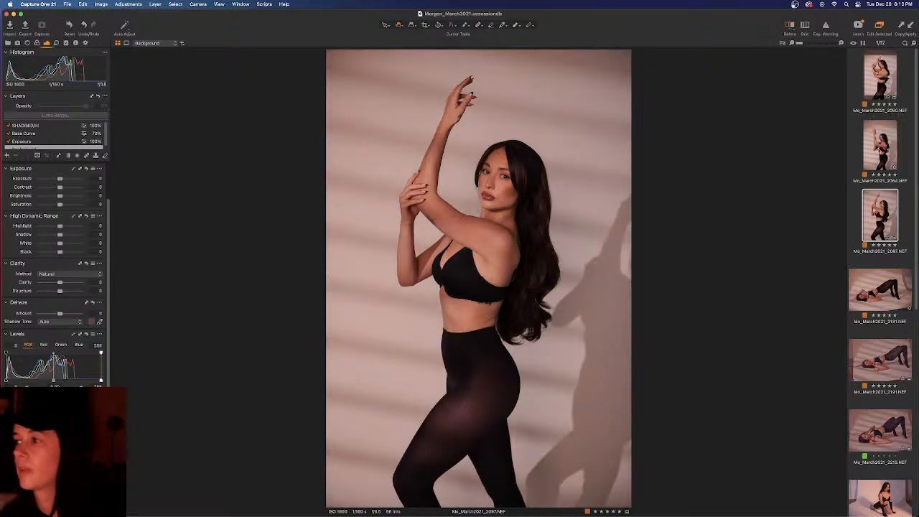
Step: View Mo_March2021_2064.NEF, return to Mo_March2021_2060.NEF and set Black to 0 on its shadow/midtone layer
left_click(885, 172)
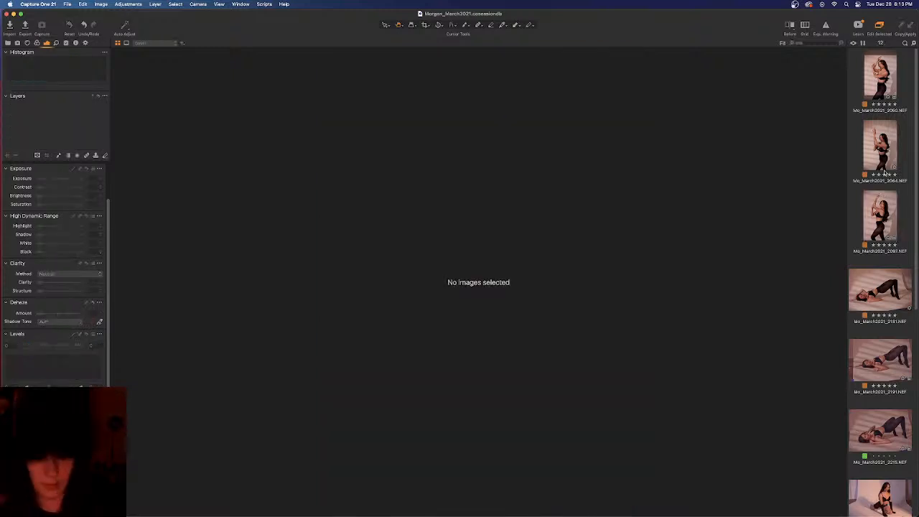
left_click(884, 152)
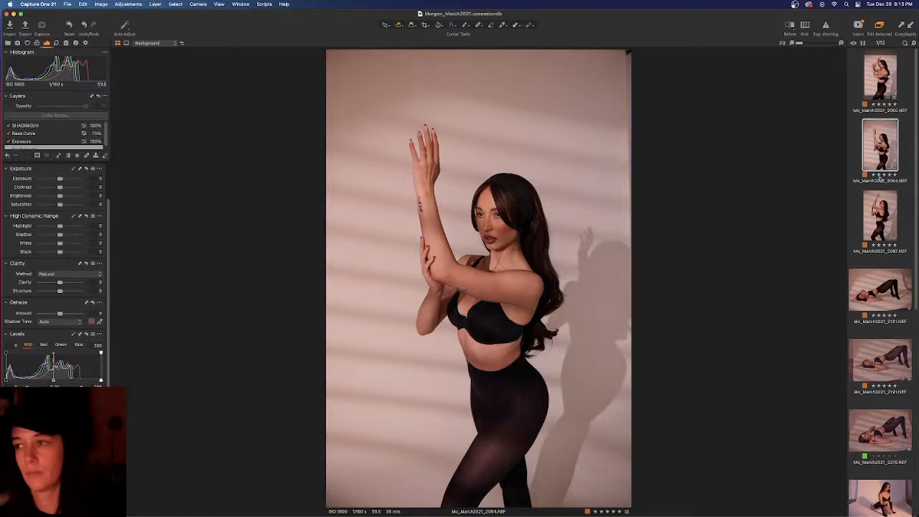
left_click(883, 85)
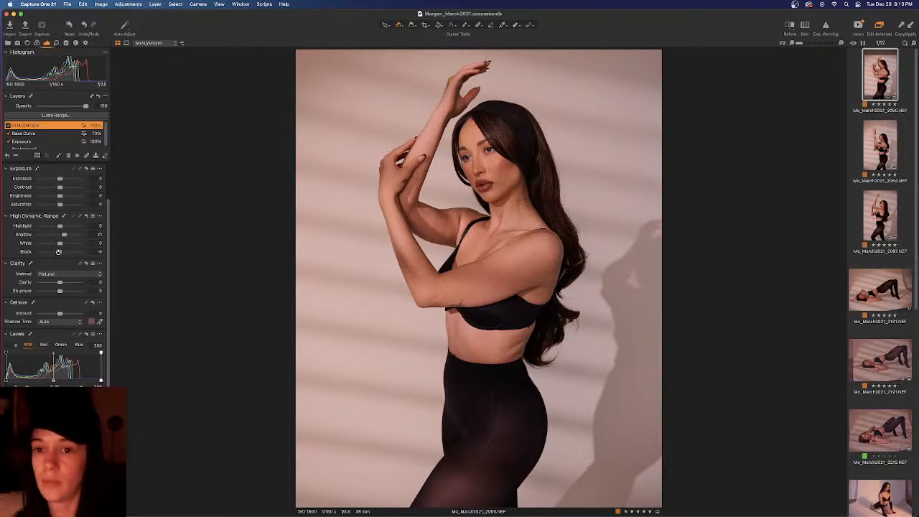
left_click_drag(95, 252, 120, 253)
type("0")
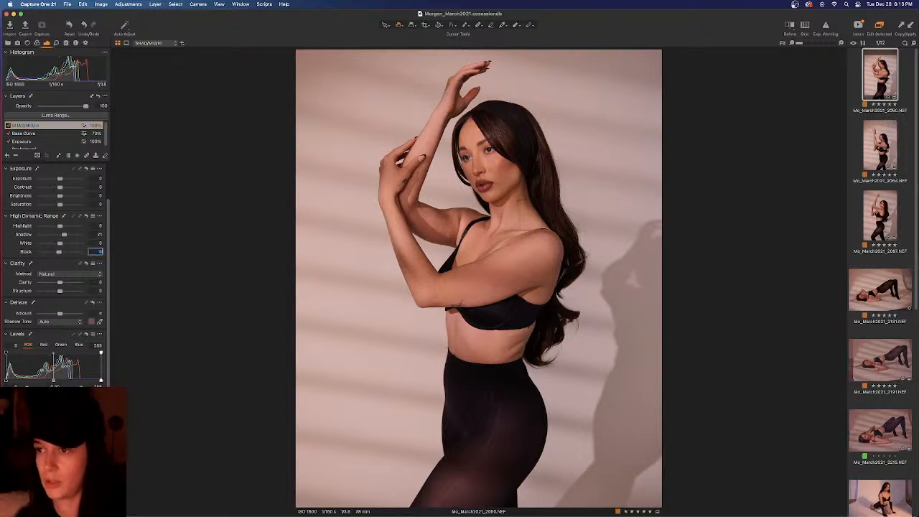
key("Return")
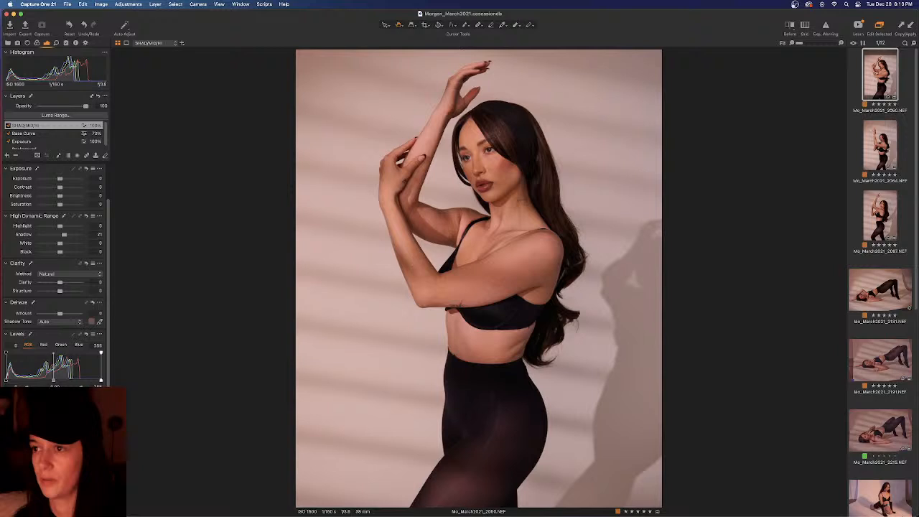
Step: Set the High Dynamic Range shadow value of the shadow/midtone layer to 25
left_click(94, 234)
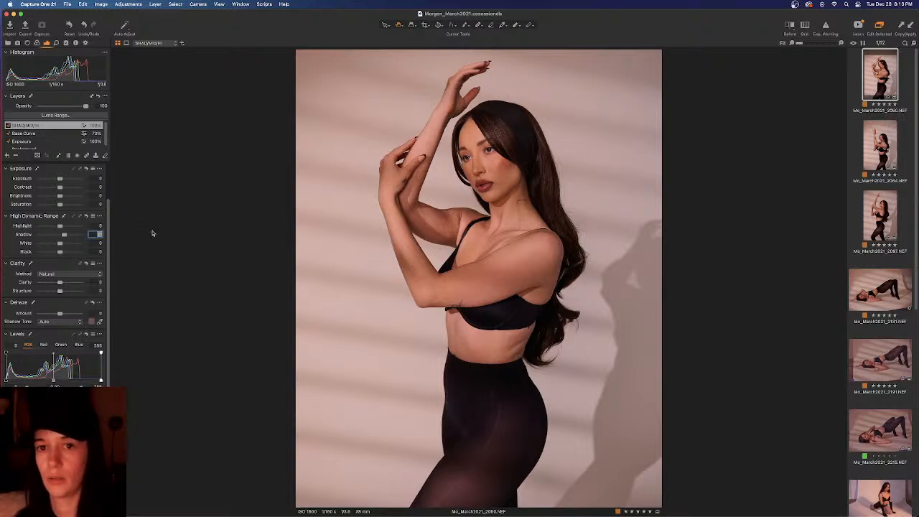
left_click(25, 133)
left_click(26, 142)
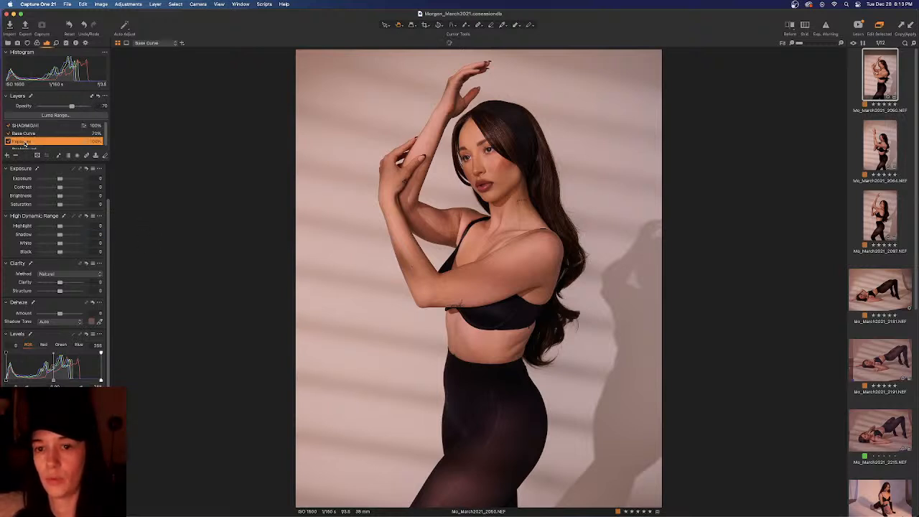
left_click(27, 125)
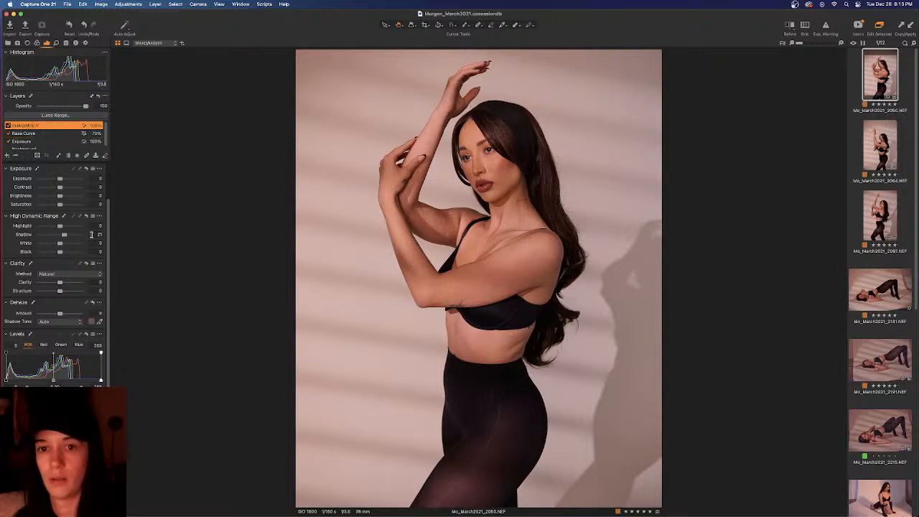
left_click(94, 235)
type("25")
key("Return")
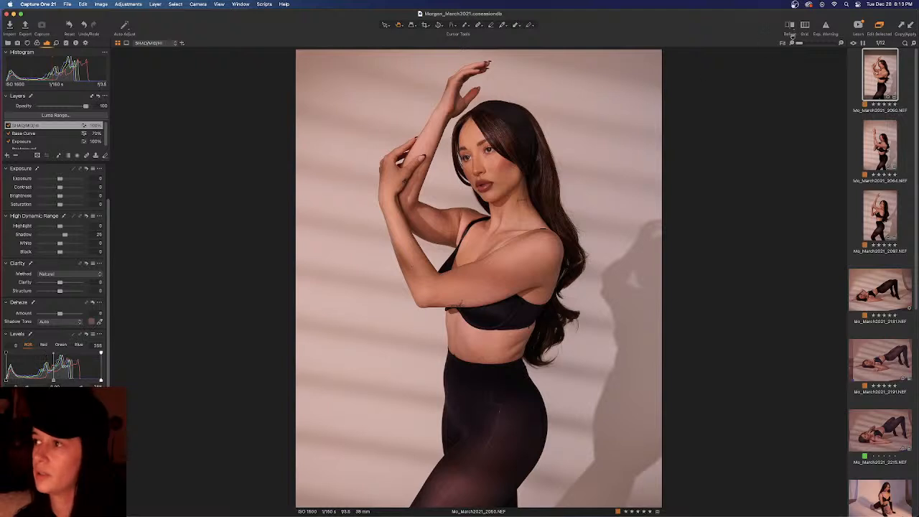
Step: Compare Mo_March2021_2060.NEF before and after its adjustments in split view, and close the comparison
left_click(790, 28)
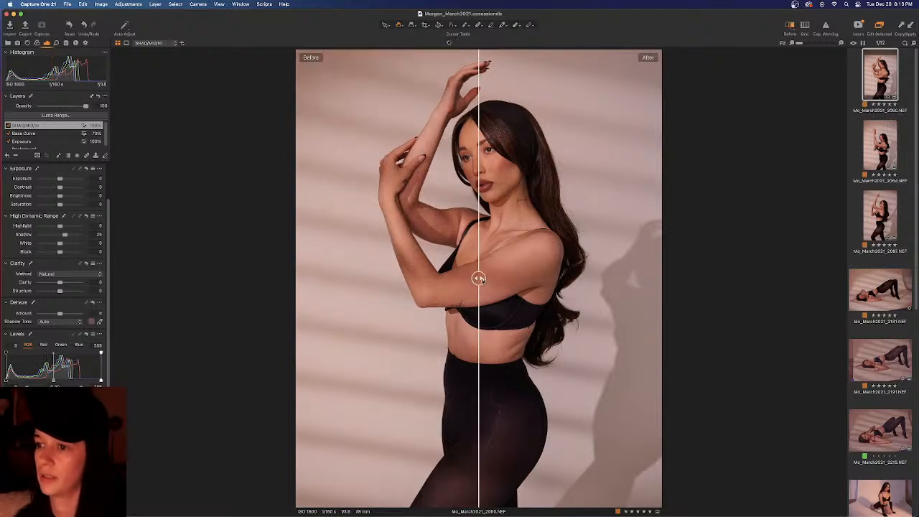
left_click_drag(479, 278, 308, 223)
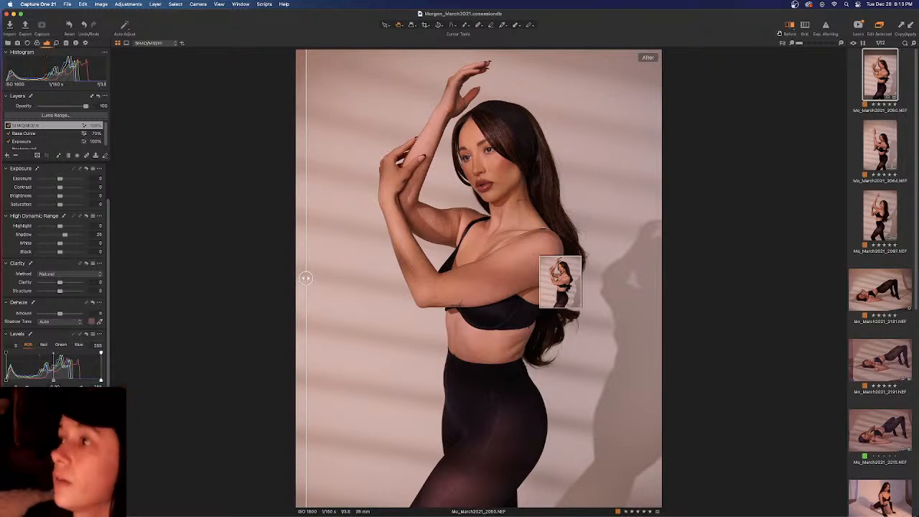
left_click(789, 26)
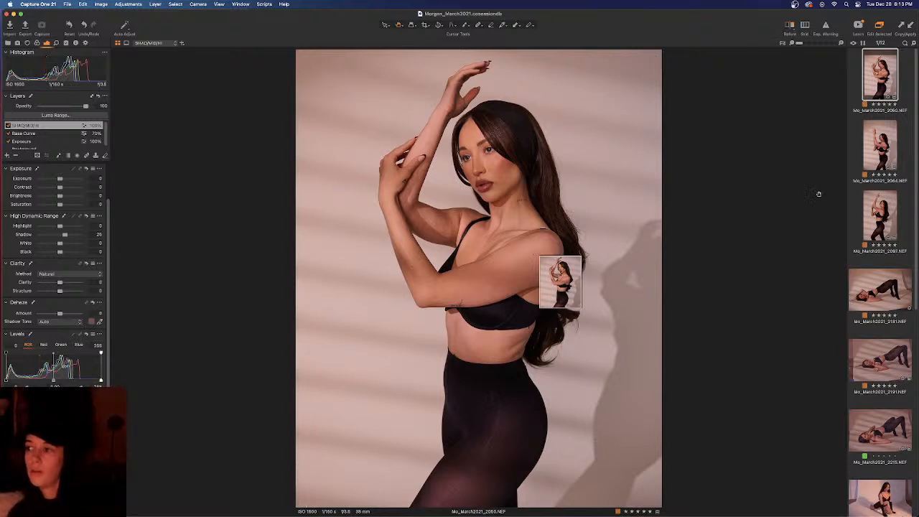
Step: Check Mo_March2021_2064.NEF against Mo_March2021_2060.NEF, and inspect the latter's face at 100%
left_click(882, 136)
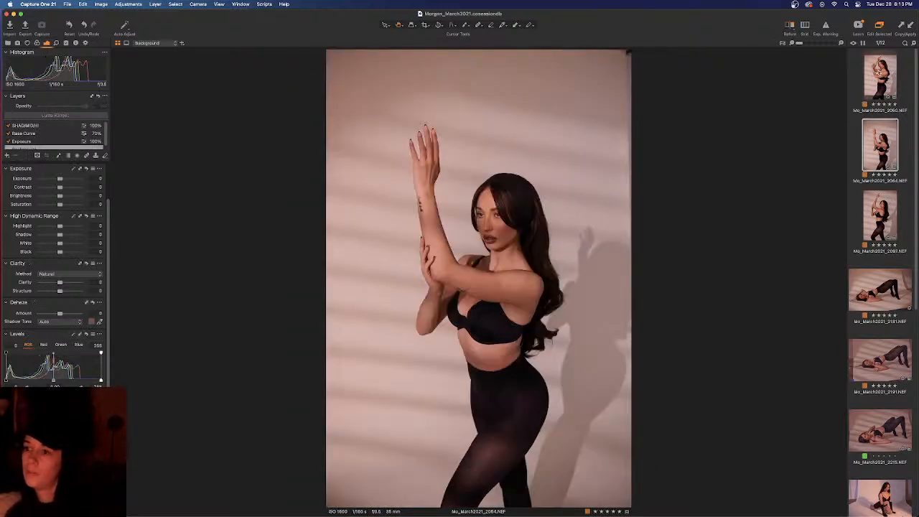
left_click(879, 73)
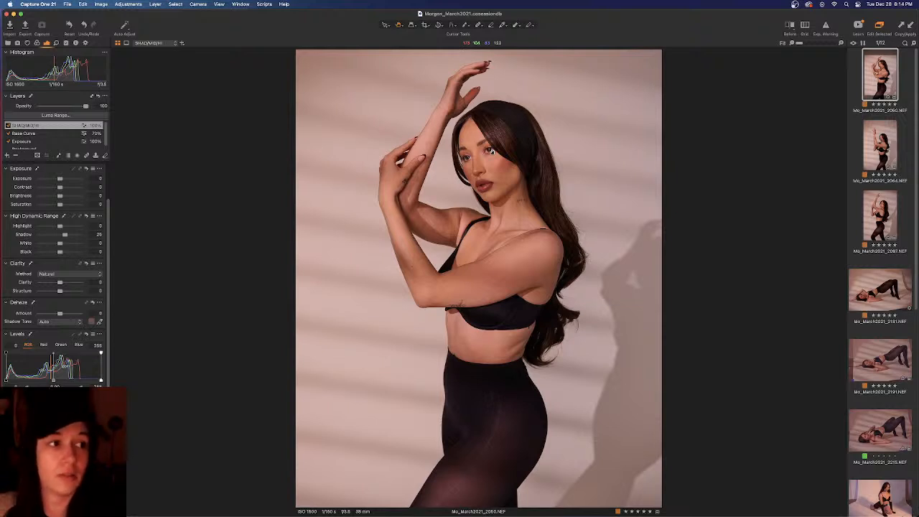
double_click(492, 151)
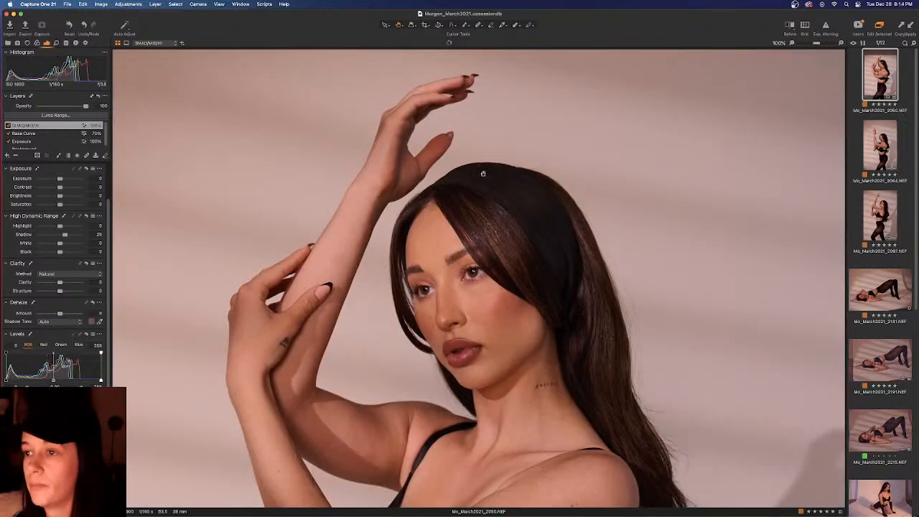
double_click(507, 318)
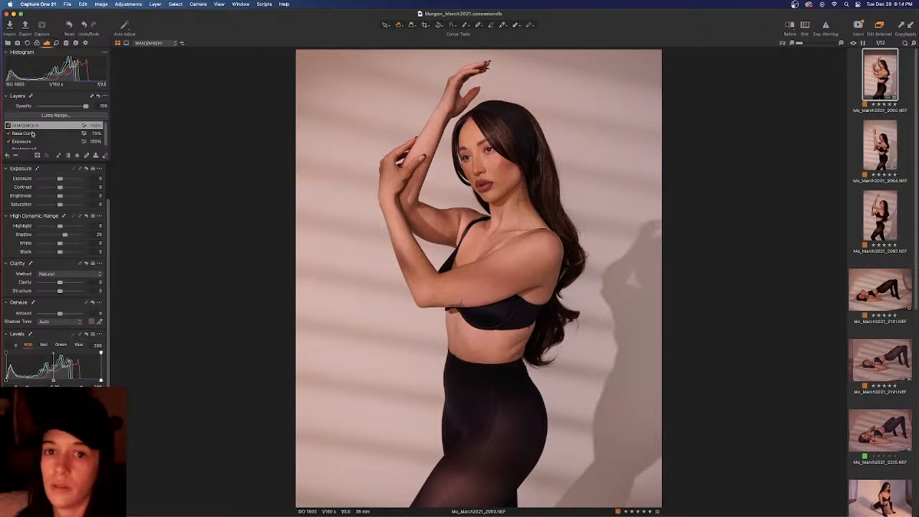
Step: Add a filled adjustment layer to Mo_March2021_2060.NEF with contrast 10 and saturation -10
left_click(7, 155)
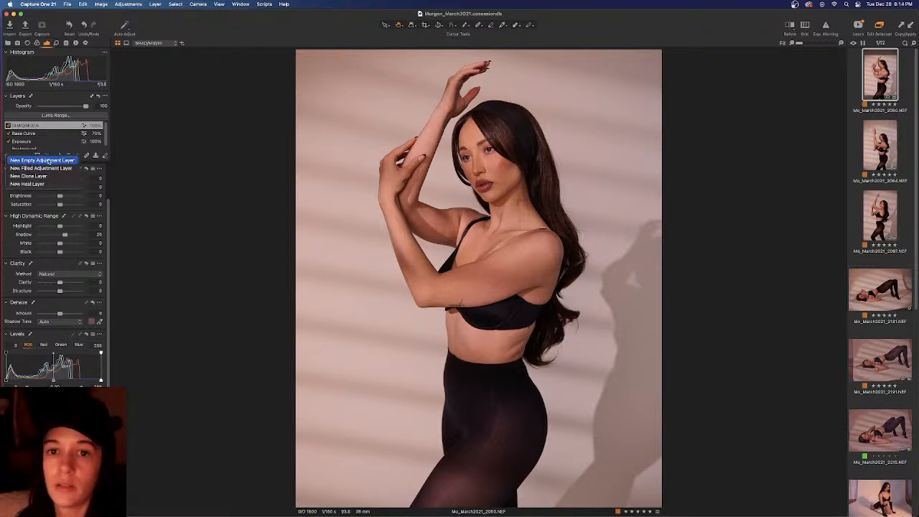
left_click(54, 168)
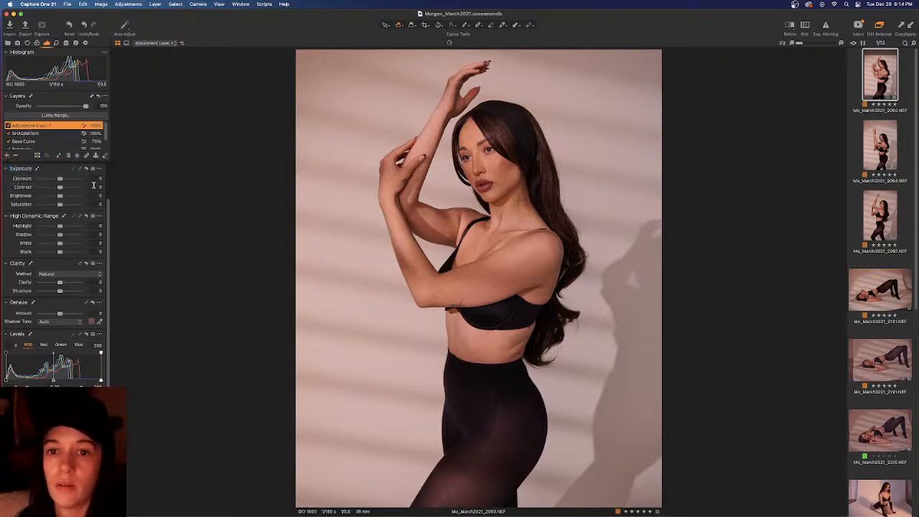
type("10")
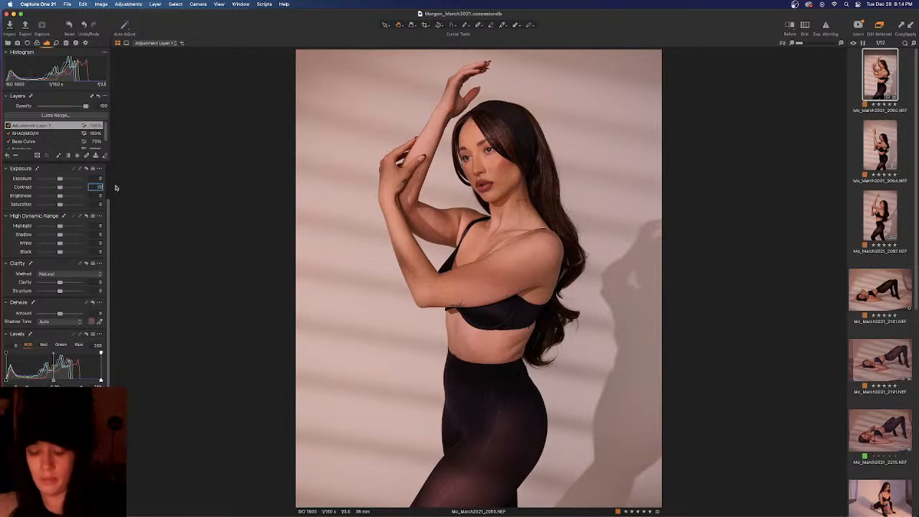
key("Return")
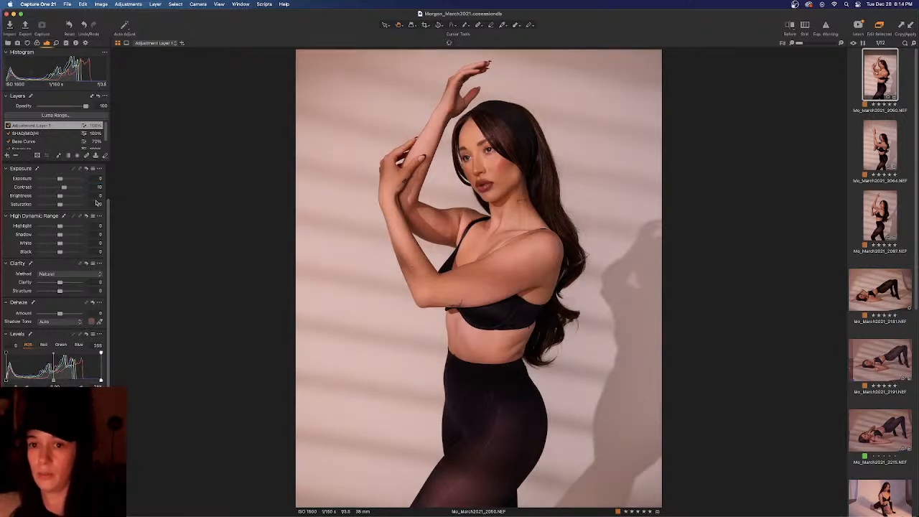
left_click_drag(97, 204, 112, 203)
key("BackSpace")
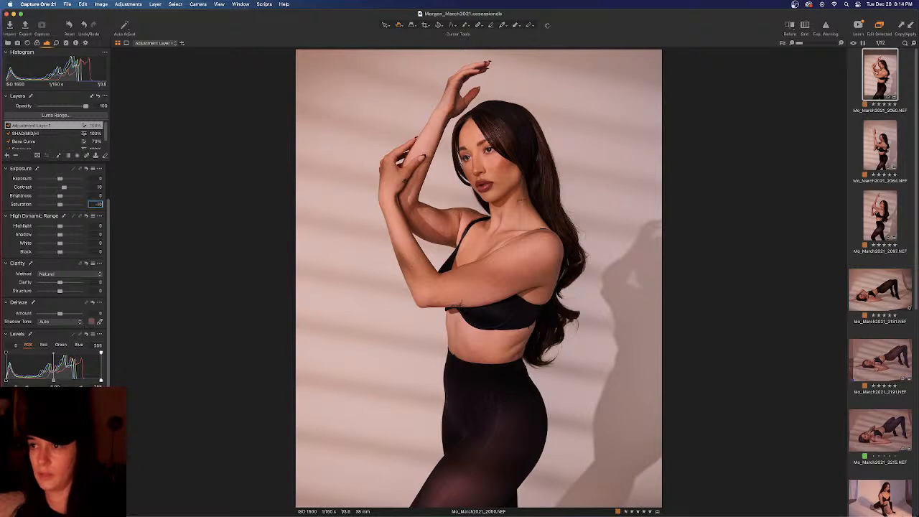
key("Return")
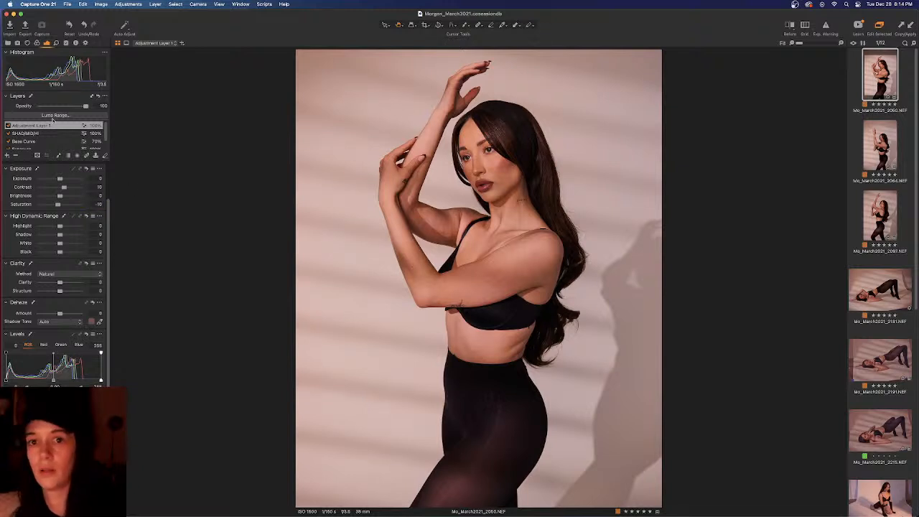
Step: Switch the new contrast and saturation layer off and on twice to examine its effect on the portrait
left_click(8, 126)
left_click(8, 126)
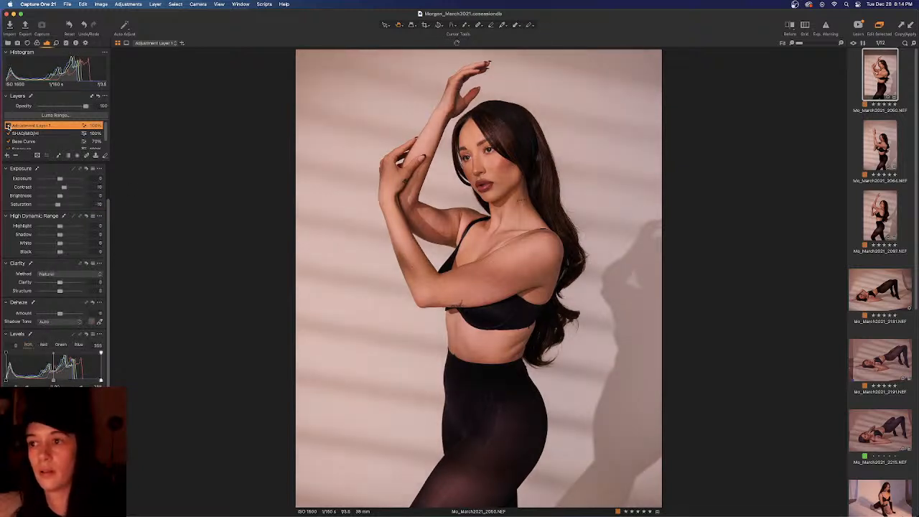
left_click(8, 126)
left_click(8, 126)
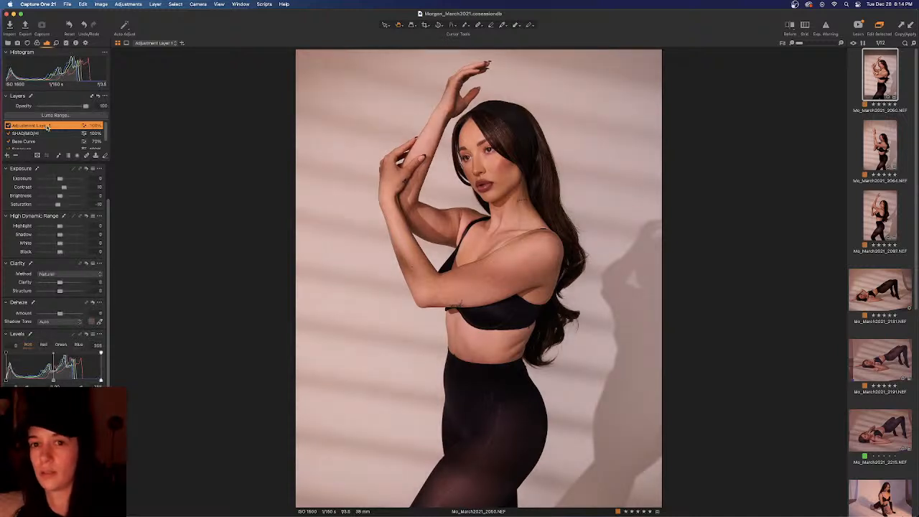
Step: Set the new layer's contrast to 0 and its saturation to -5
left_click(99, 188)
type("0")
key("Return")
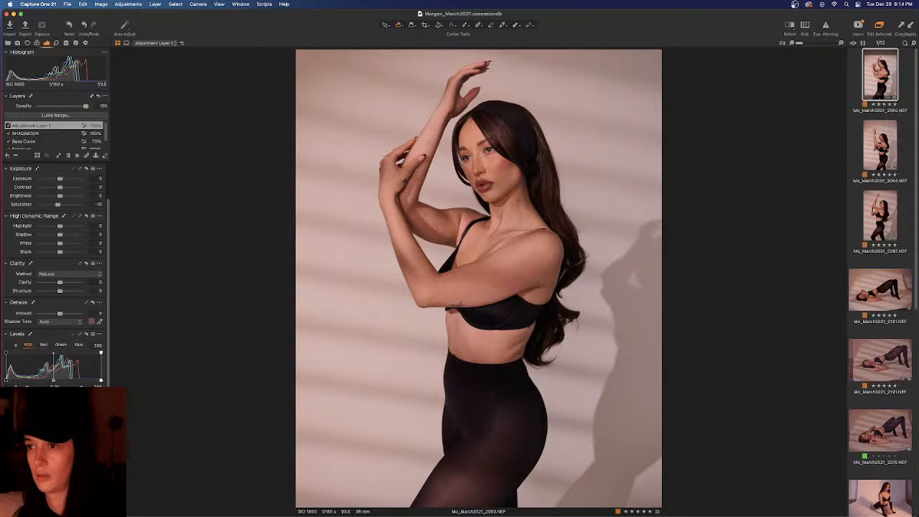
left_click(97, 204)
type("-5")
key("Return")
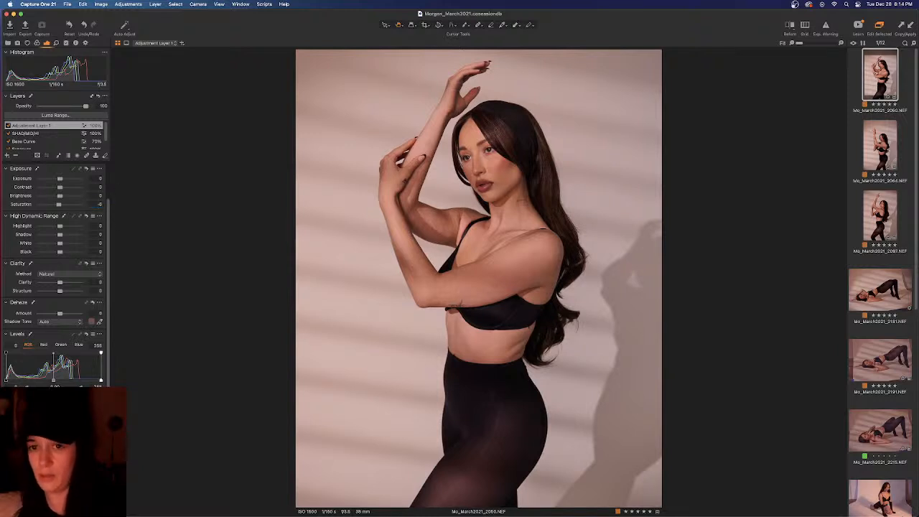
Step: Switch the desaturation layer off and on to judge its effect, and delete the layer
left_click(8, 126)
left_click(8, 125)
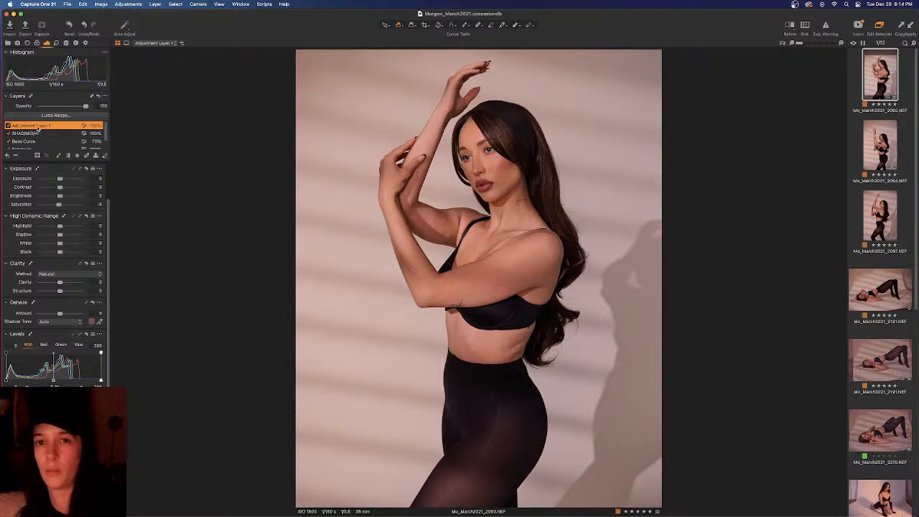
right_click(37, 130)
left_click(144, 175)
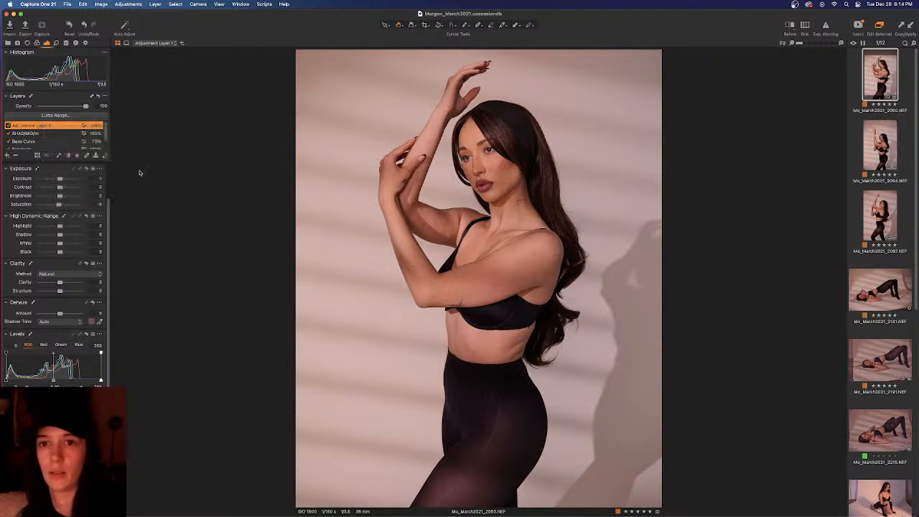
left_click(15, 155)
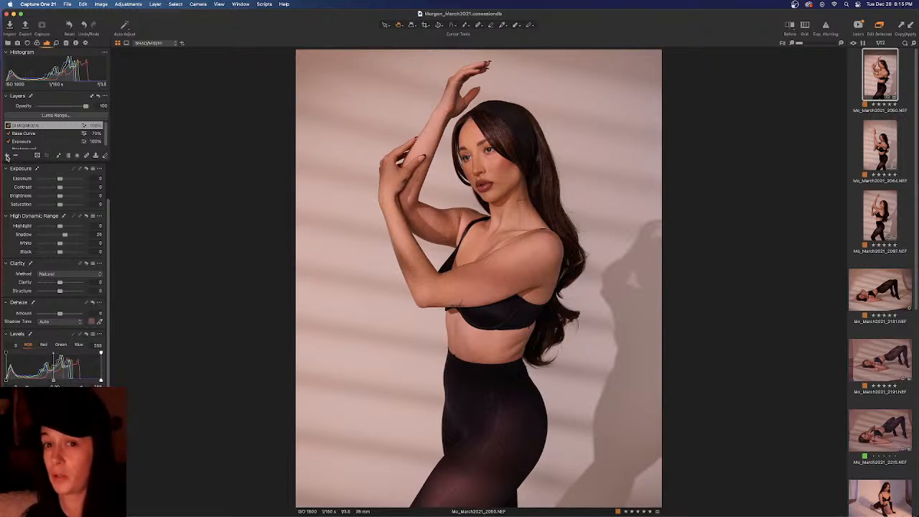
Step: Add a new adjustment layer above the shadow/midtone layer and name it Color Curve
left_click(8, 156)
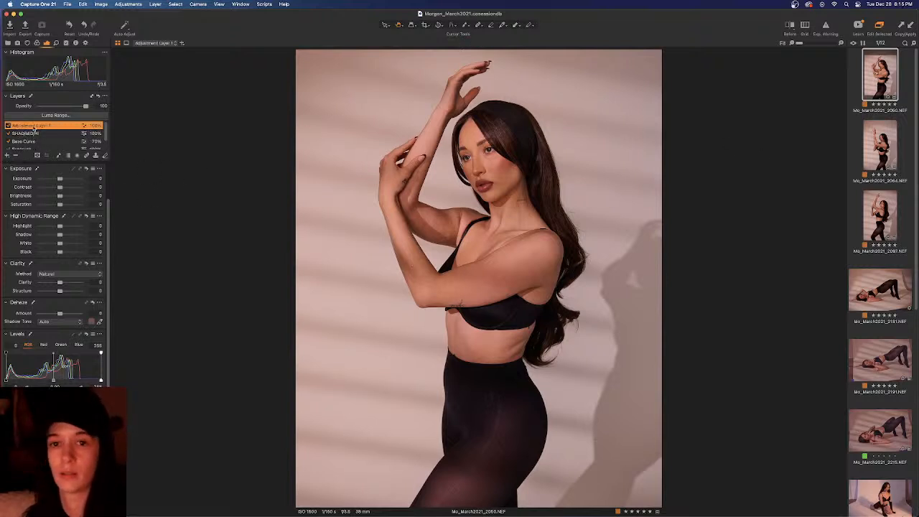
right_click(33, 127)
left_click(66, 124)
right_click(38, 125)
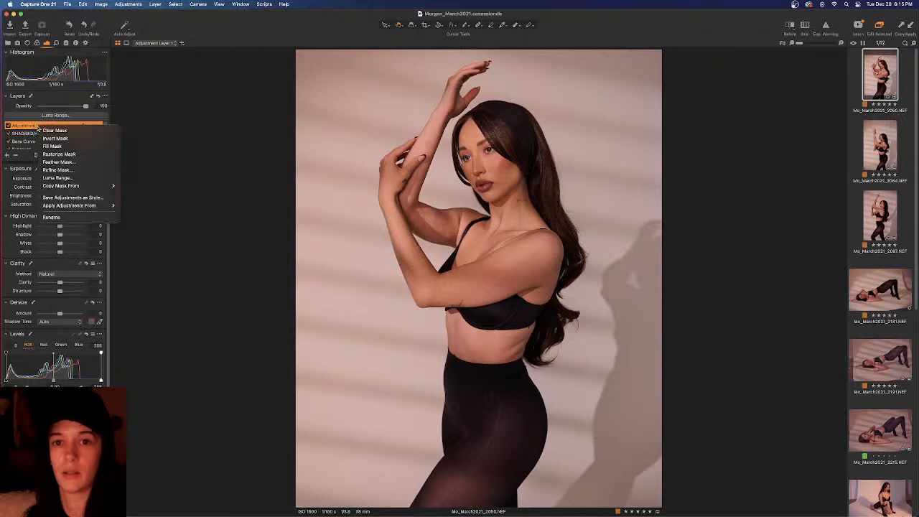
left_click(30, 126)
right_click(25, 126)
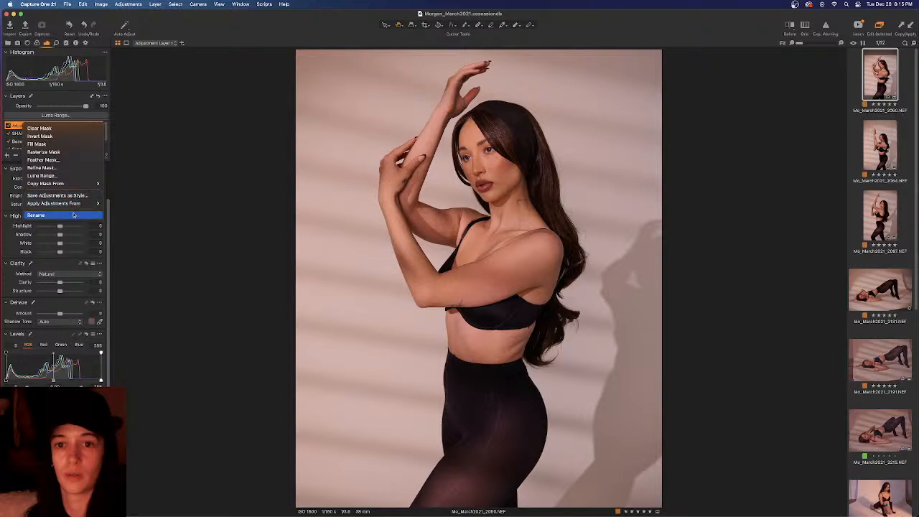
left_click(74, 215)
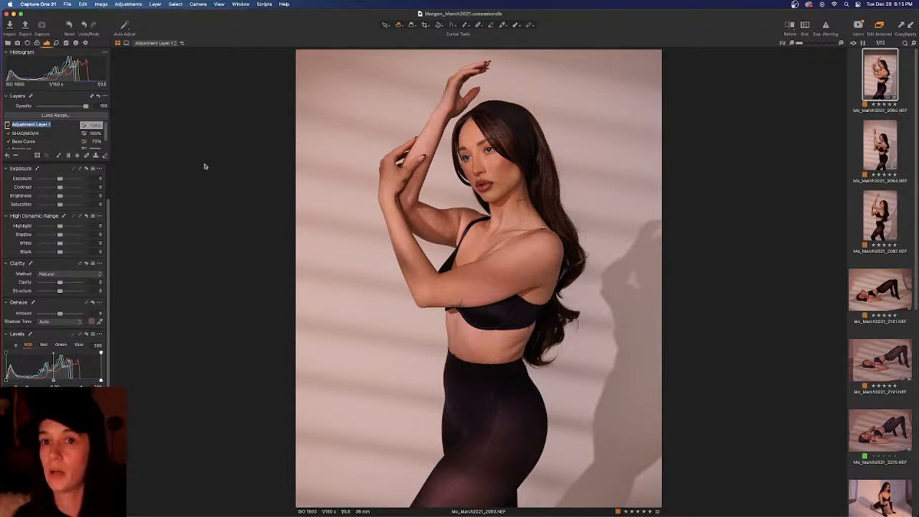
type("Color Curv")
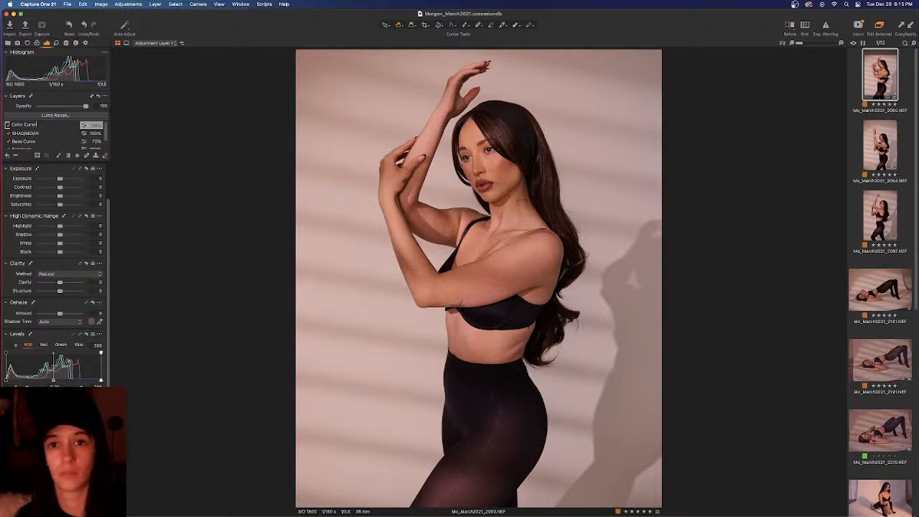
type("e")
key("Return")
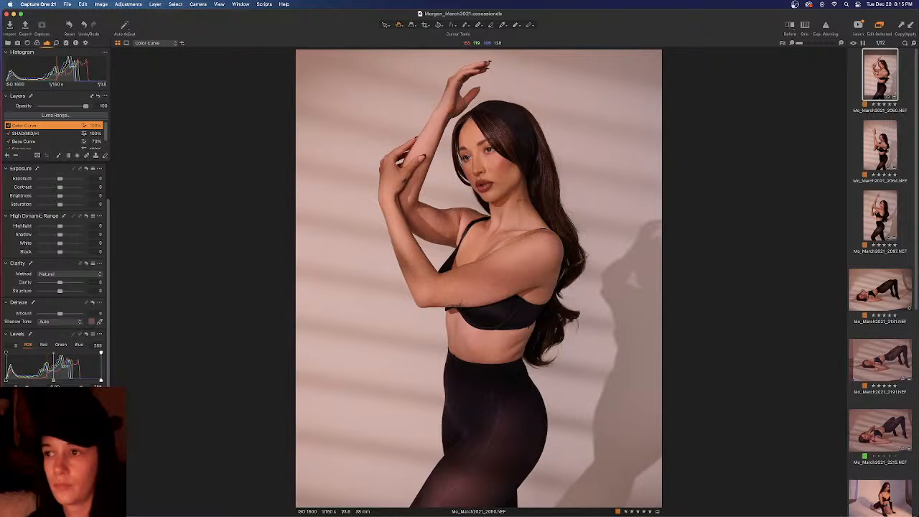
Step: Try lowering the red and then the green channel curve on the Color Curve layer, undoing each change
mouse_move(60, 454)
left_mouse_down()
mouse_move(65, 472)
mouse_move(76, 447)
left_mouse_up()
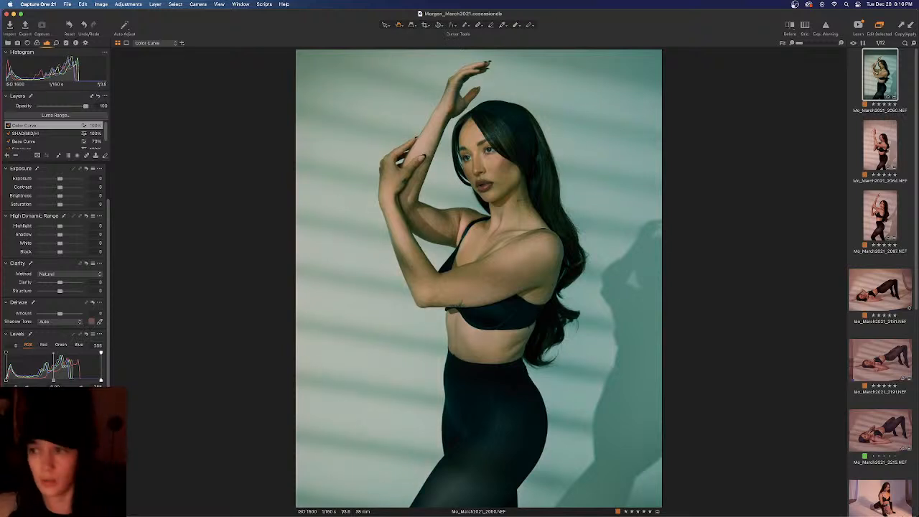
key("super+z")
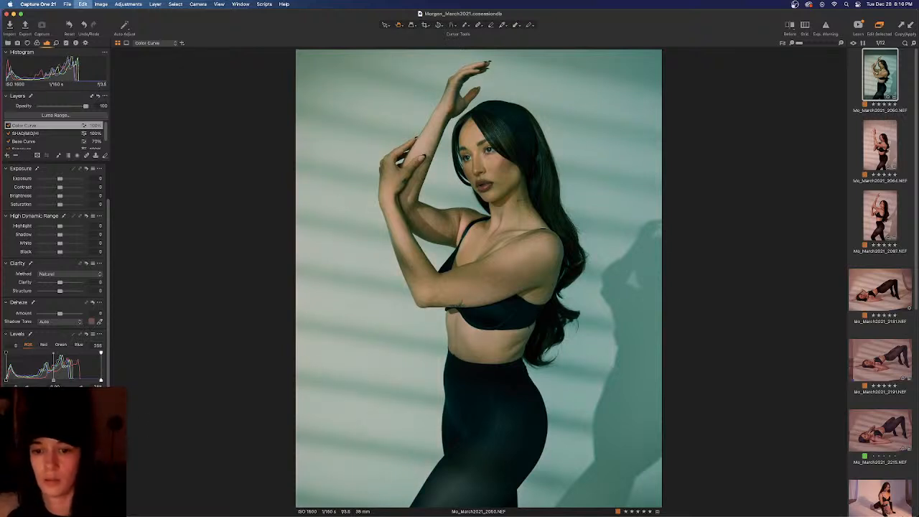
key("super+z")
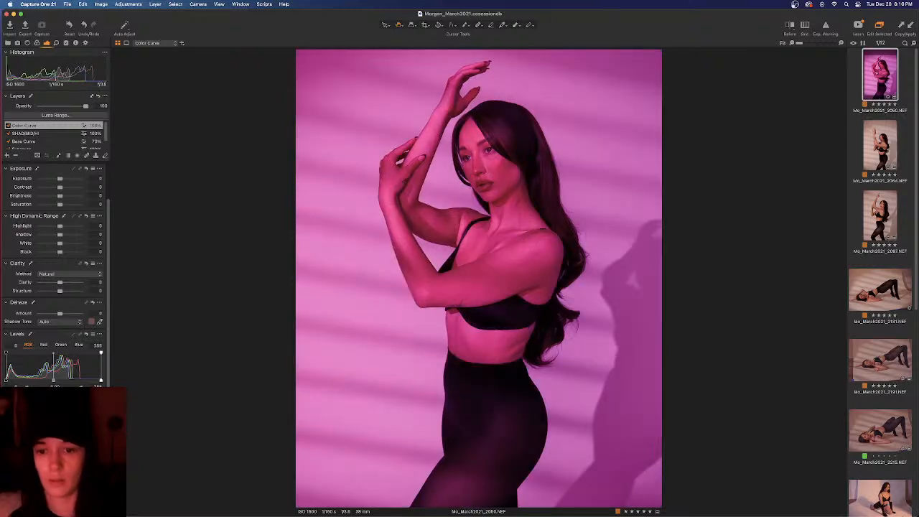
key("super+z")
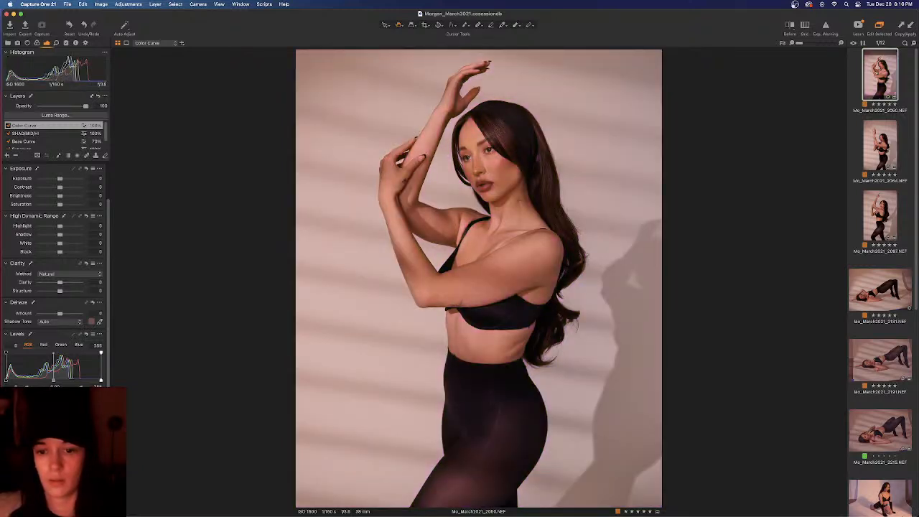
Step: Pull down the red, green and blue channel curves one after another on the Color Curve layer, and undo all three
left_click_drag(53, 456, 60, 478)
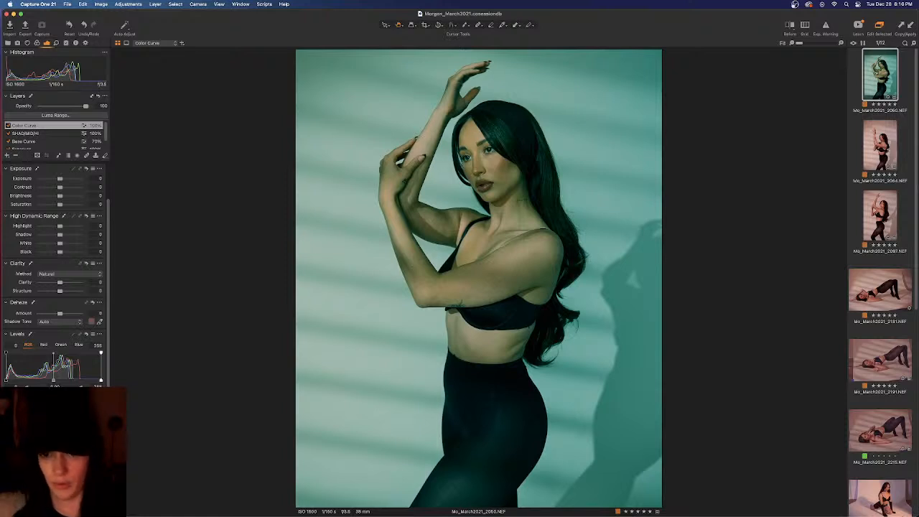
mouse_move(52, 446)
left_mouse_down()
mouse_move(59, 468)
mouse_move(61, 461)
left_mouse_up()
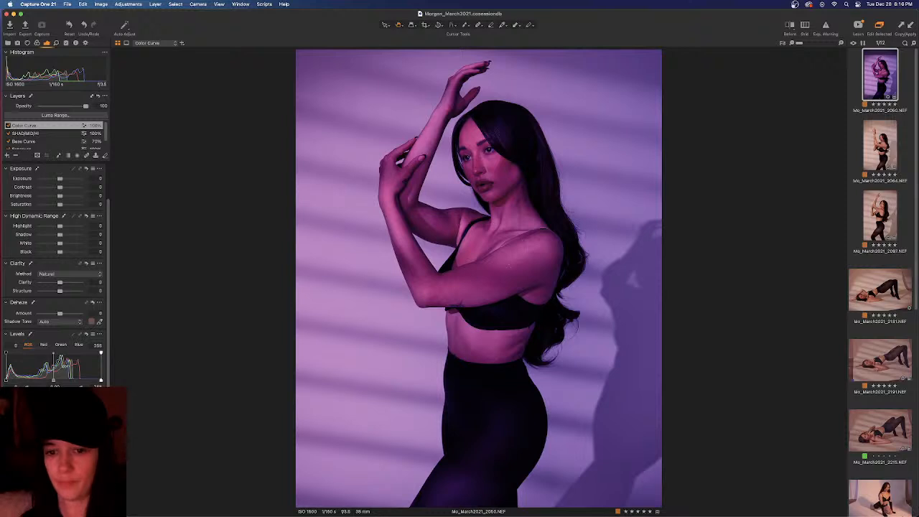
left_click_drag(53, 454, 59, 466)
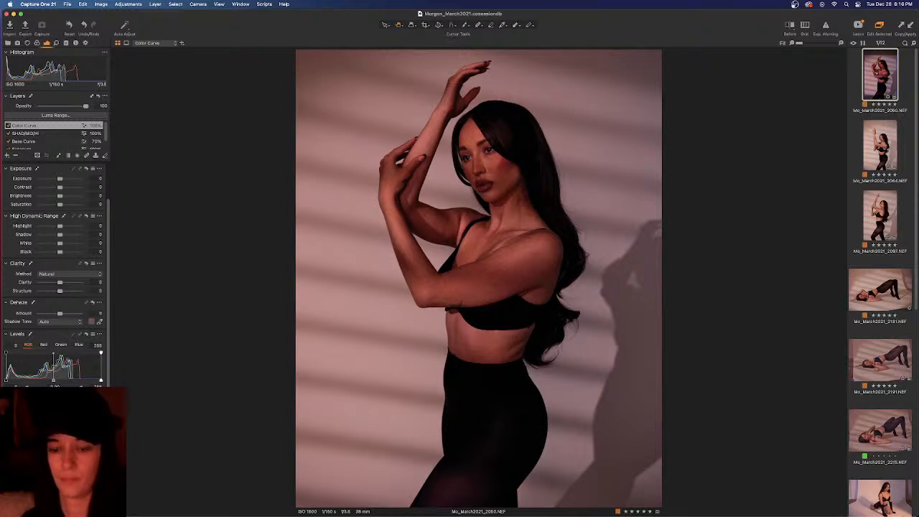
key("super+z")
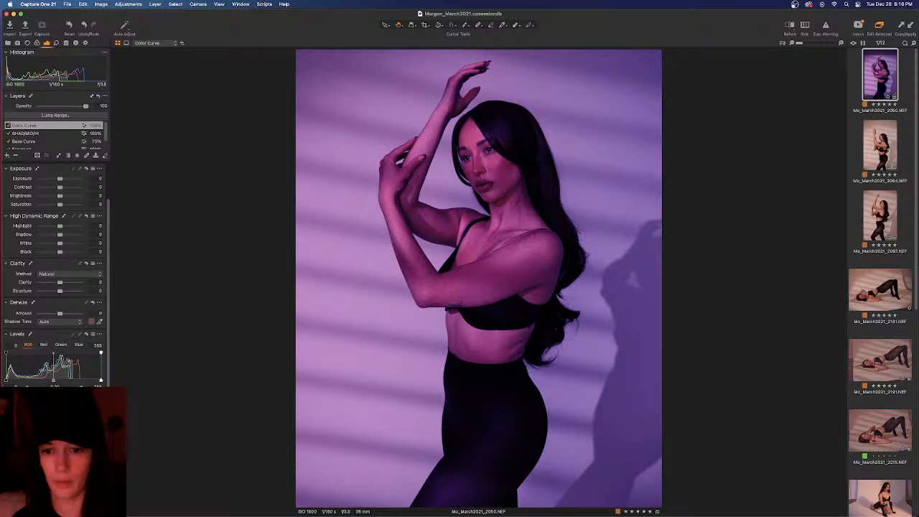
key("super+z")
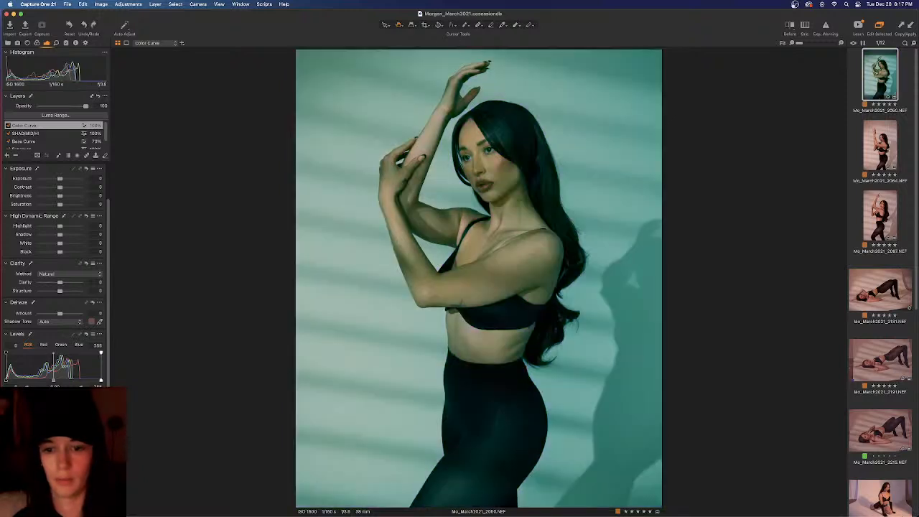
key("super+z")
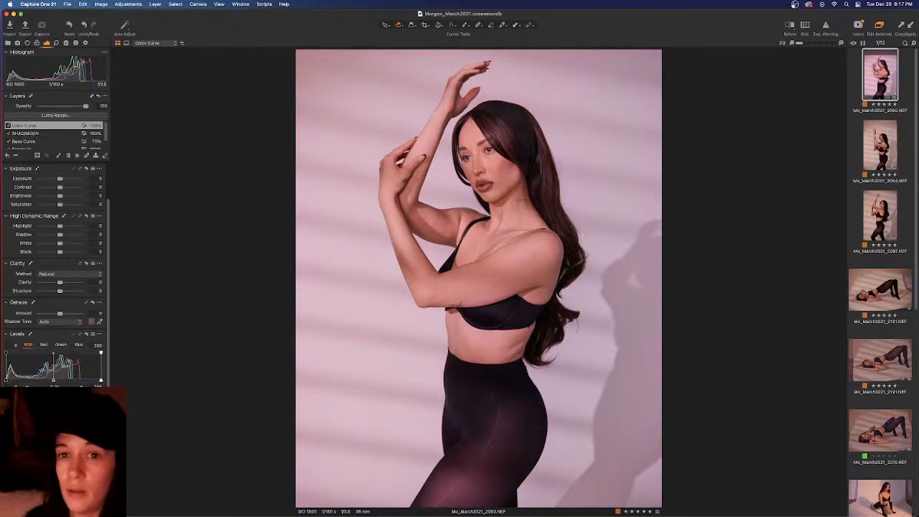
Step: Try the Color Curve layer at 91 opacity, return it to 100, and switch the layer off and on three times to compare
mouse_move(91, 106)
left_mouse_down()
mouse_move(46, 106)
mouse_move(83, 109)
left_mouse_up()
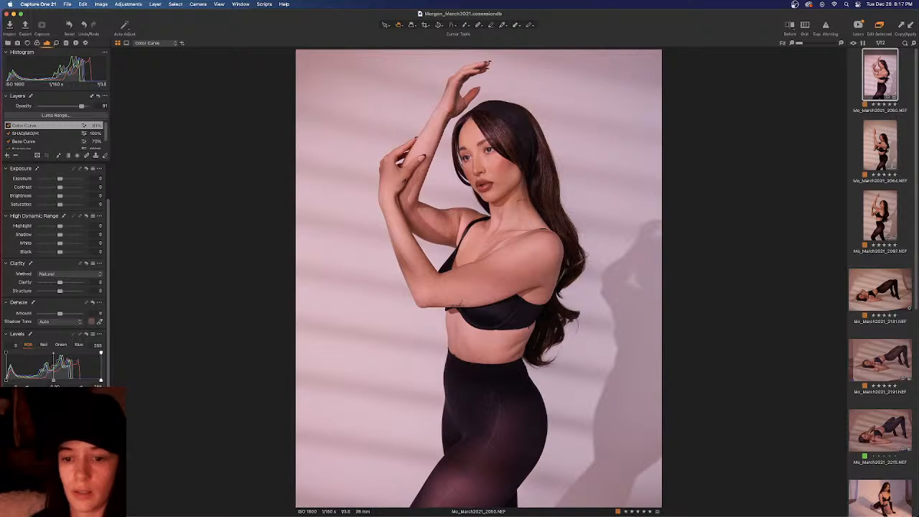
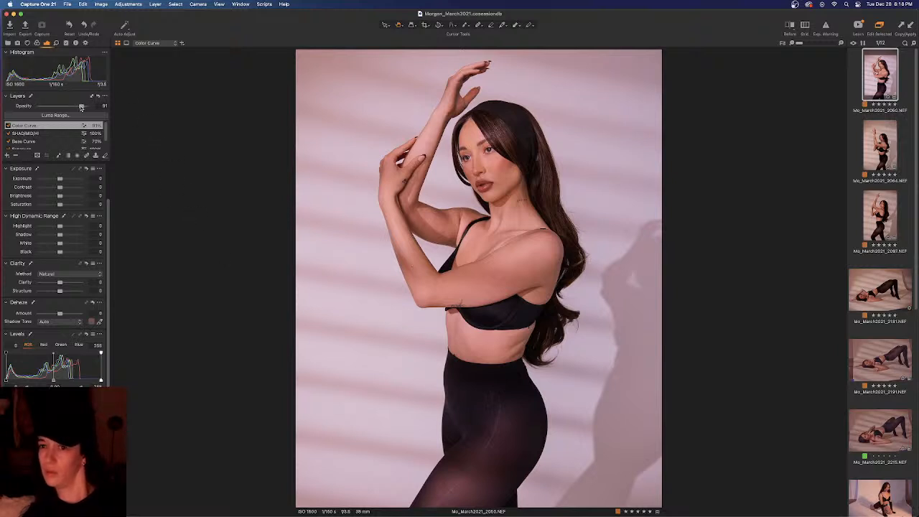
left_click_drag(81, 106, 104, 105)
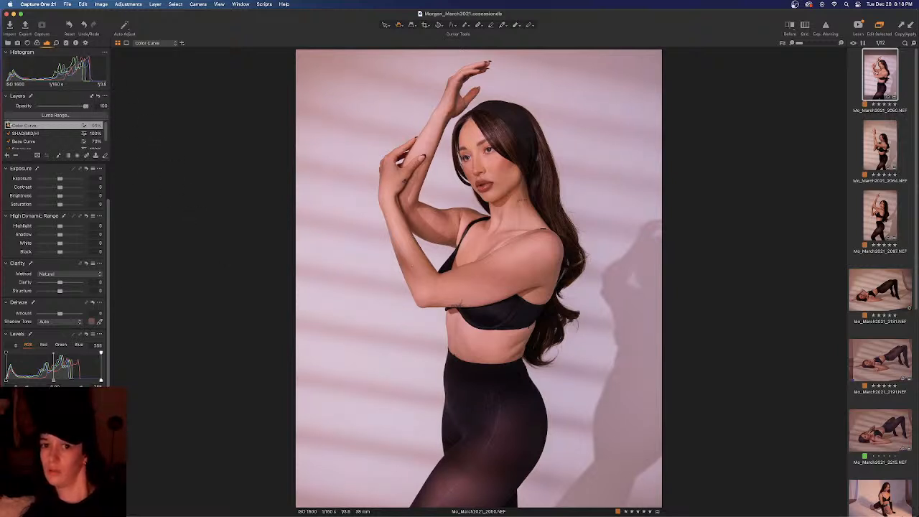
left_click(8, 126)
left_click(8, 126)
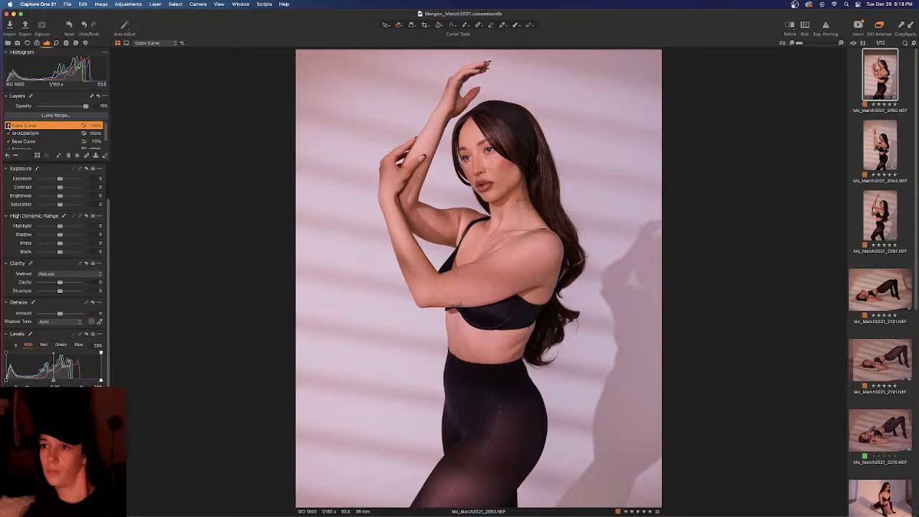
left_click(8, 126)
left_click(8, 125)
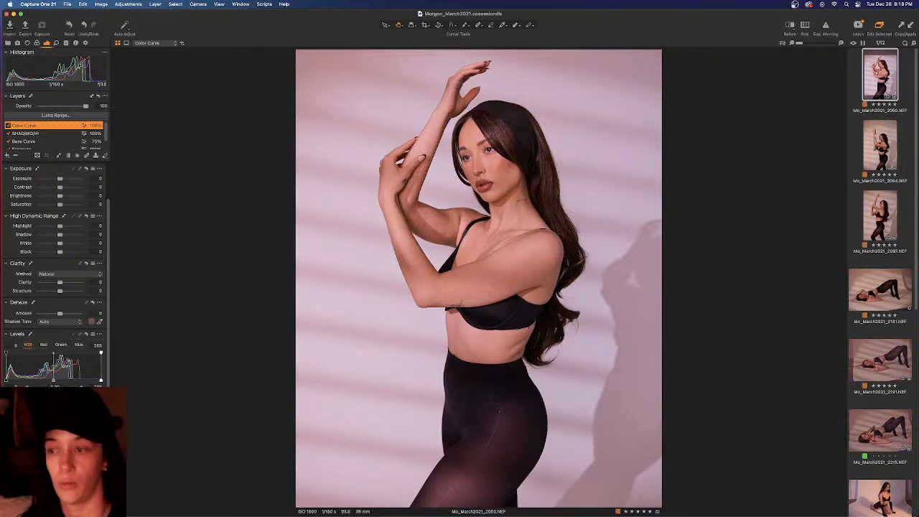
left_click(8, 126)
left_click(9, 125)
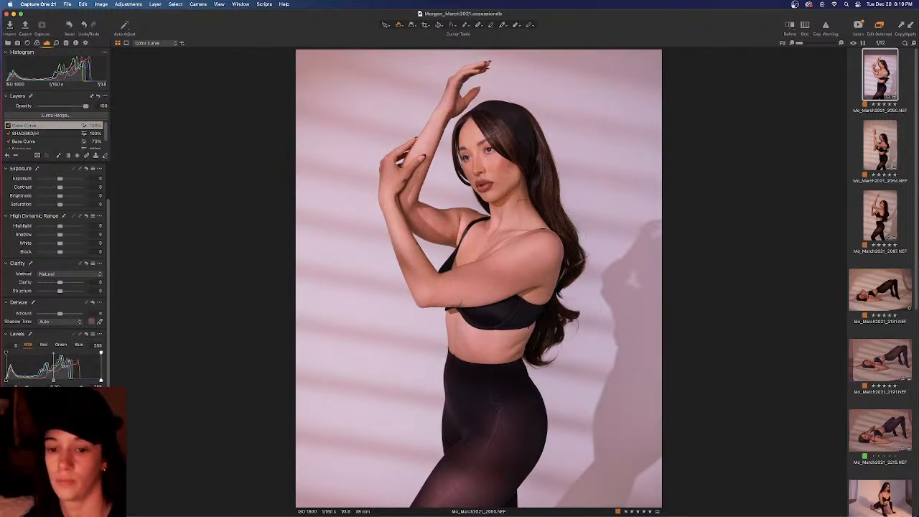
Step: Try a cooler channel curve on the Color Curve layer, and compare versions by undoing and redoing the curve changes
left_click_drag(54, 452, 56, 467)
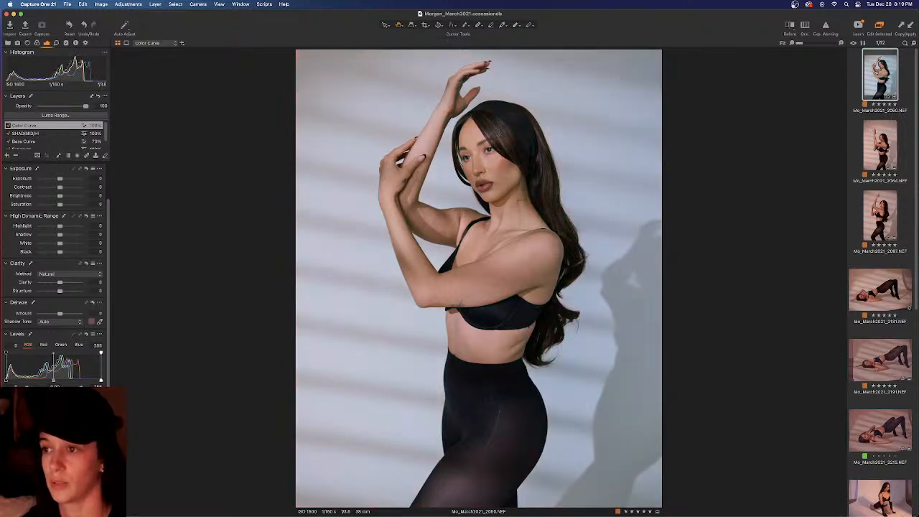
key("super+z")
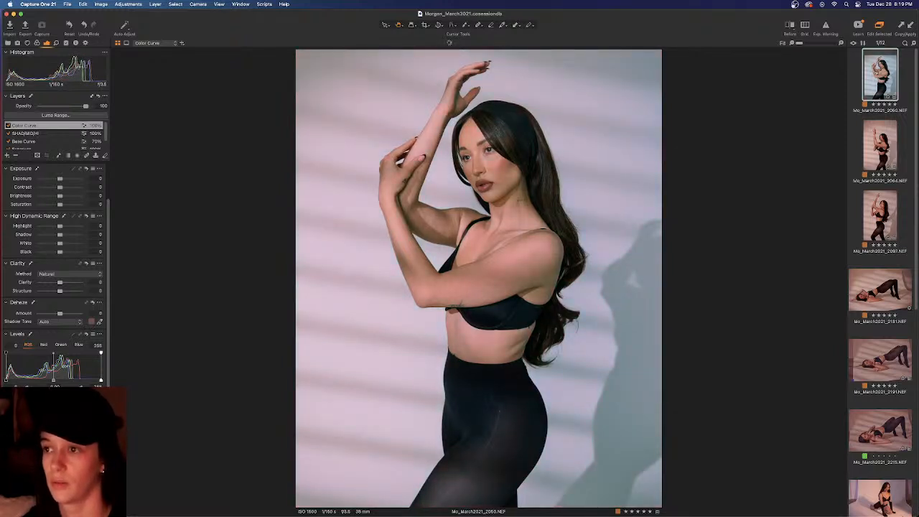
key("super+shift+z")
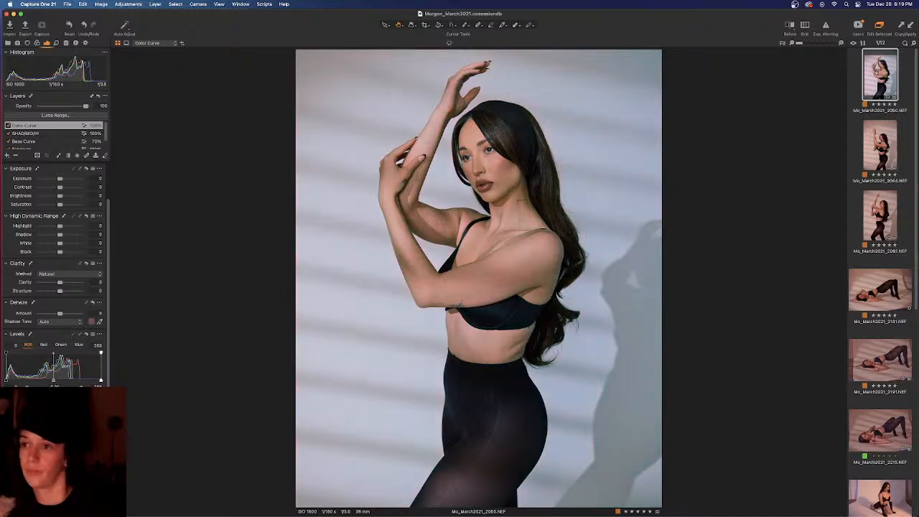
key("super+z")
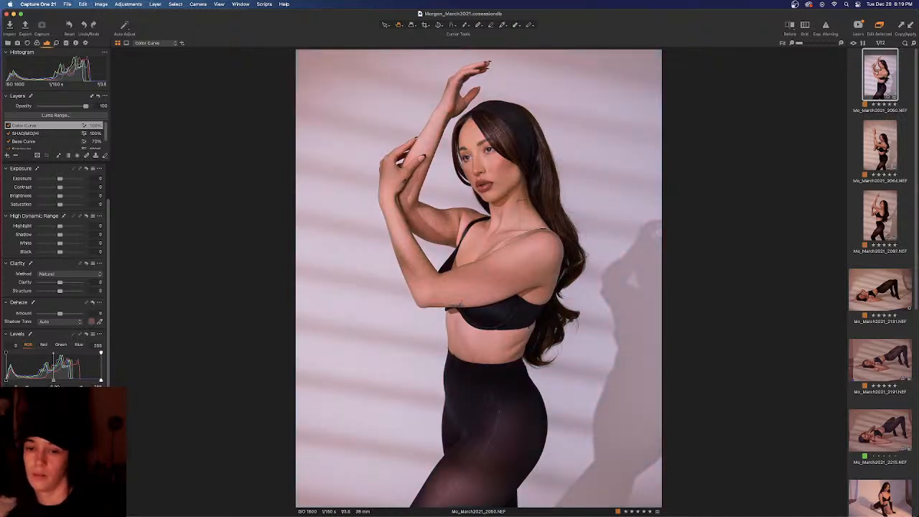
key("super+z")
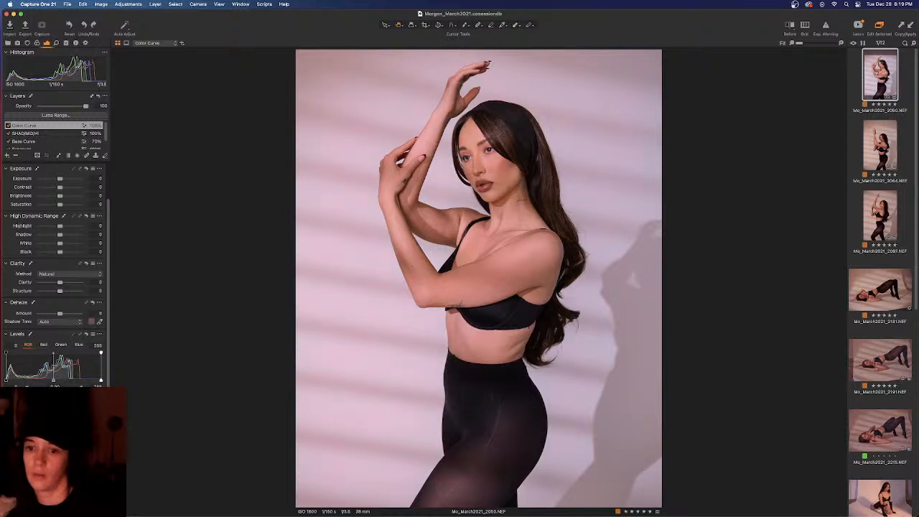
key("super+shift+z")
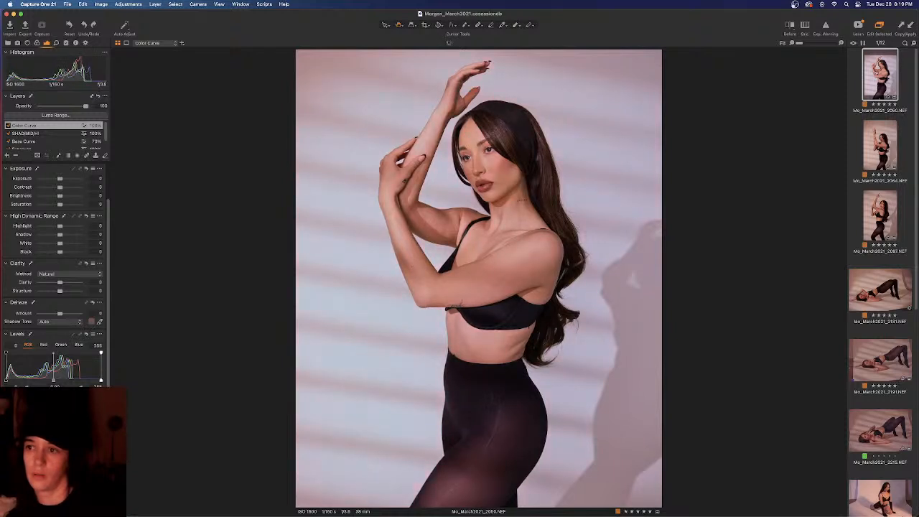
key("super+z")
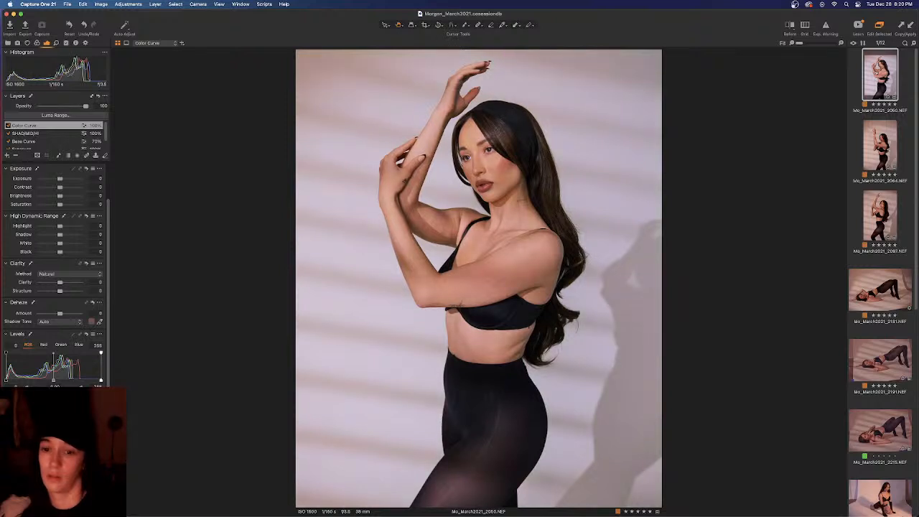
Step: Fine-tune the channel curve, switch the Color Curve layer off and on to judge it, and reset the curve
left_click_drag(78, 454, 77, 452)
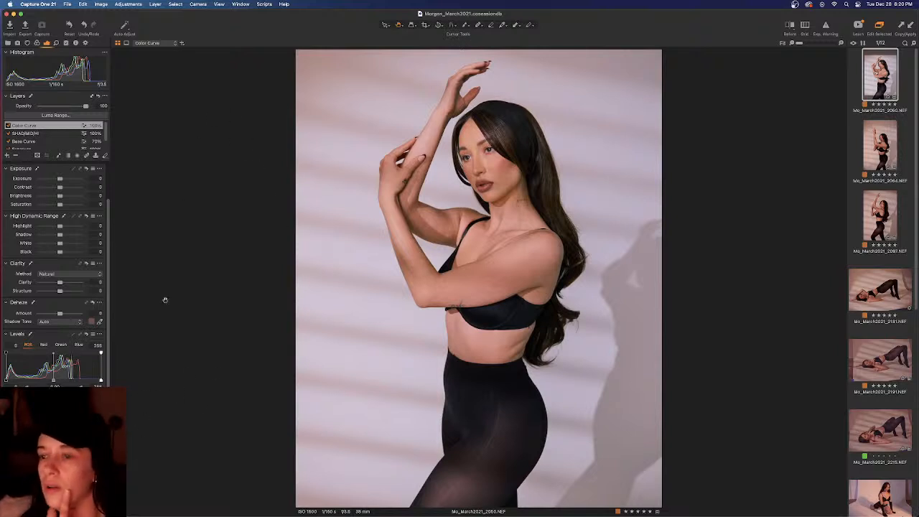
left_click(7, 126)
left_click(7, 125)
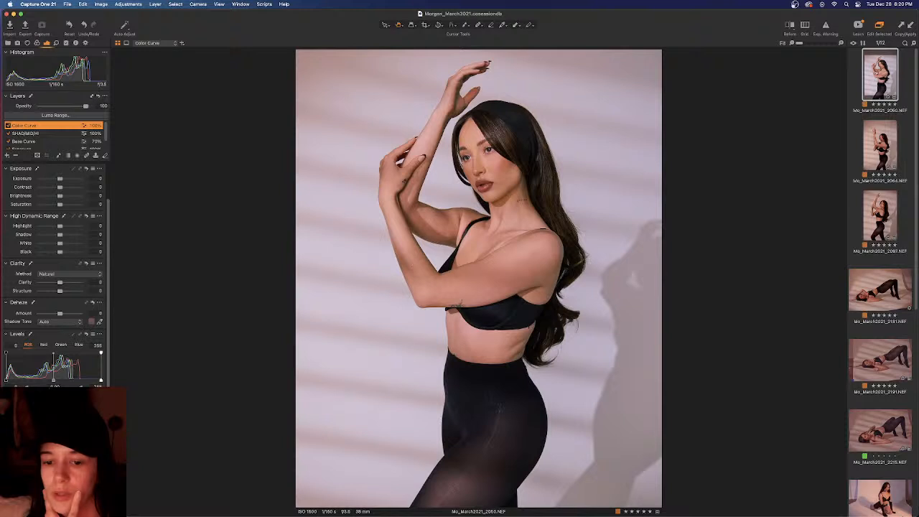
left_click(86, 394)
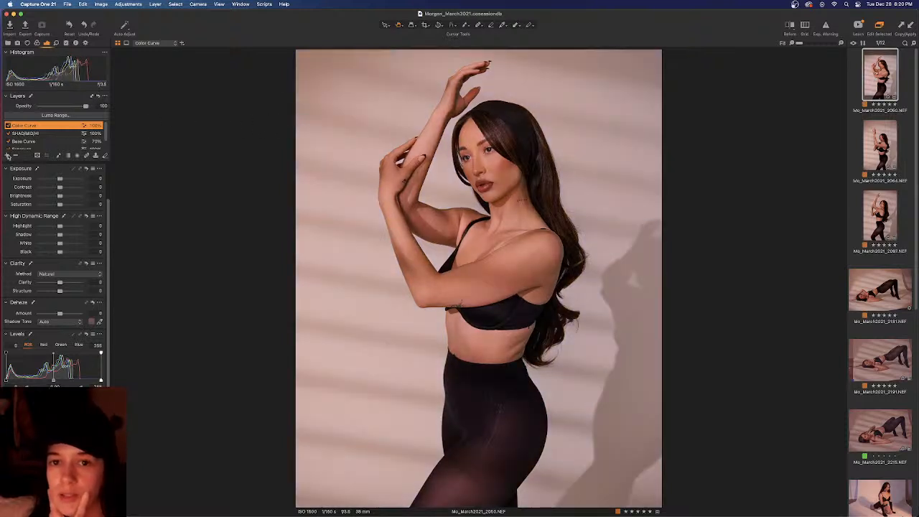
Step: Add a new adjustment layer above the Color Curve layer and name it Color Grade
left_click(7, 155)
left_click(31, 159)
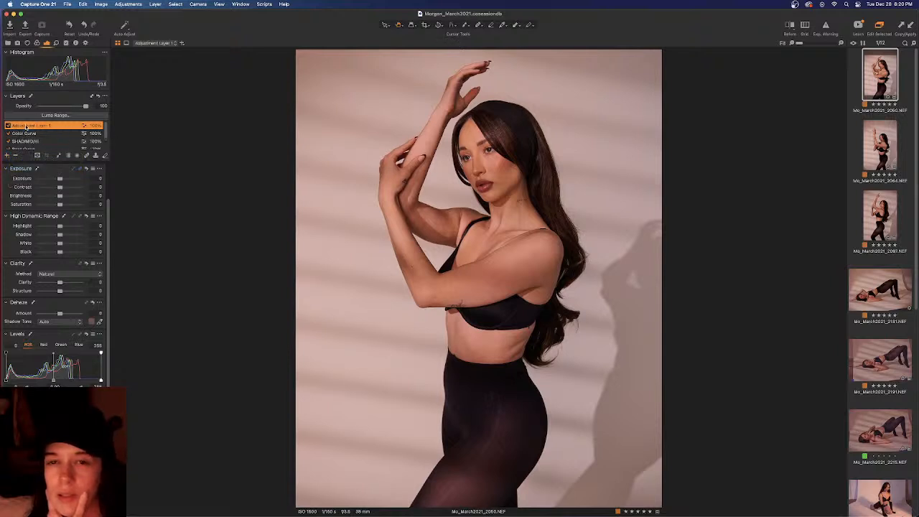
right_click(25, 126)
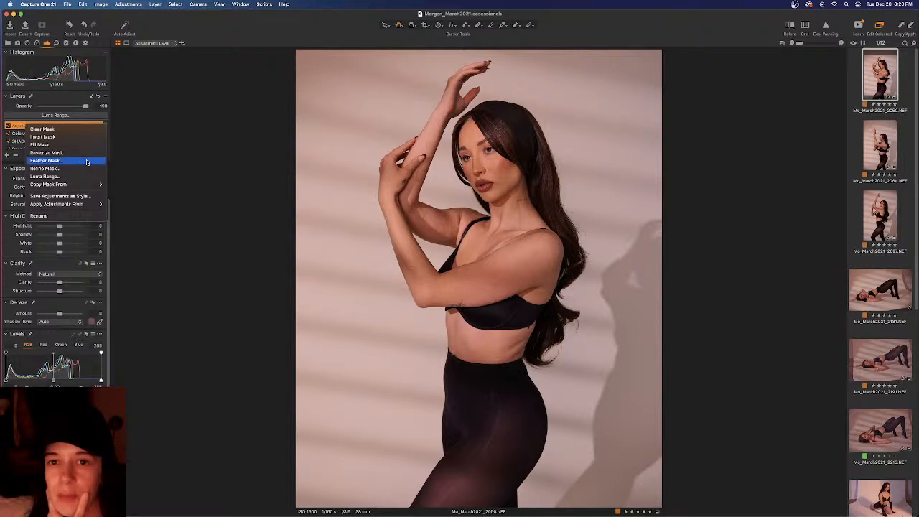
left_click(58, 215)
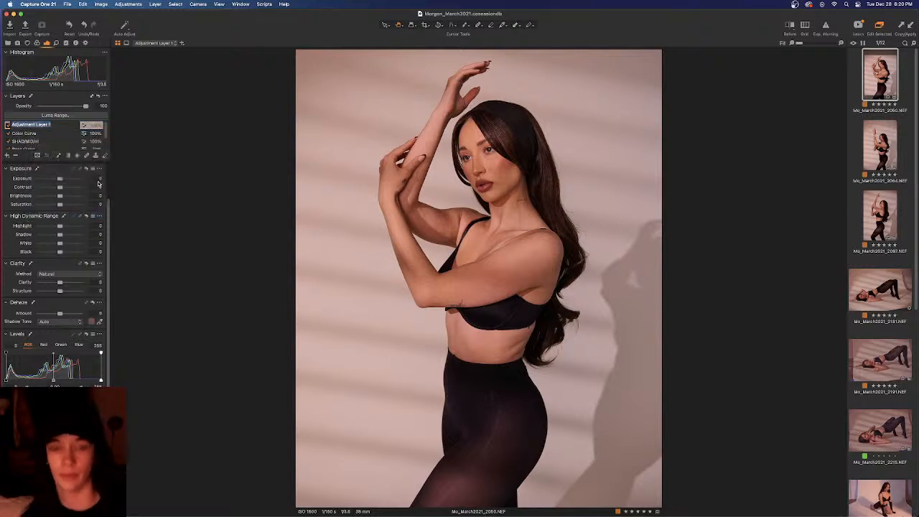
key("BackSpace")
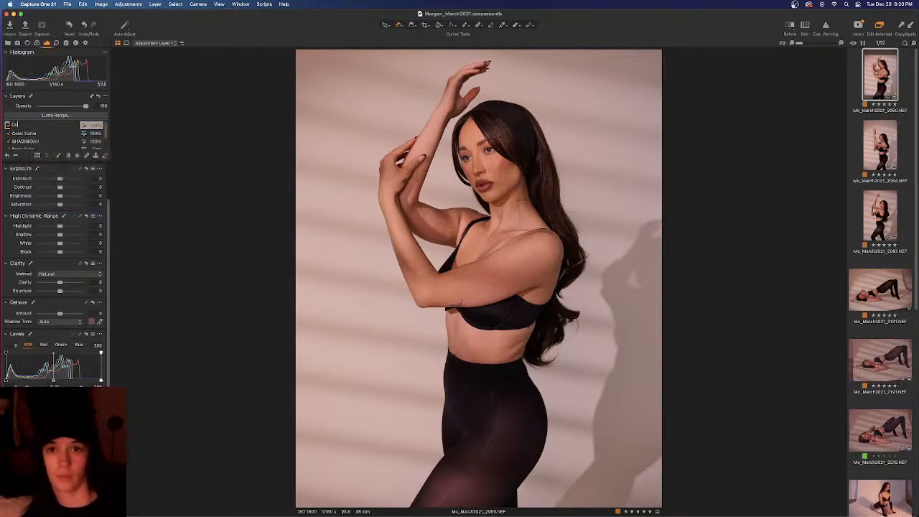
key("Return")
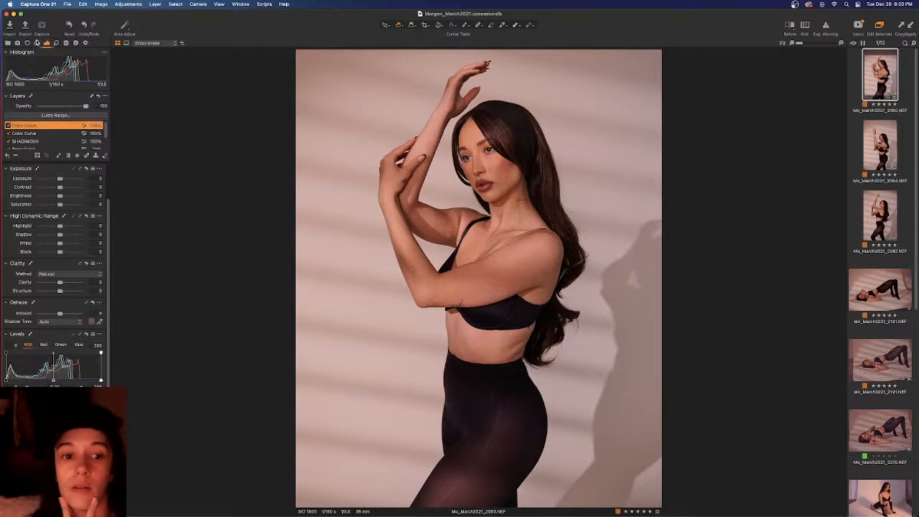
Step: Tint the shadows blue with the Color Balance shadow wheel on the Color Grade layer
left_click(37, 42)
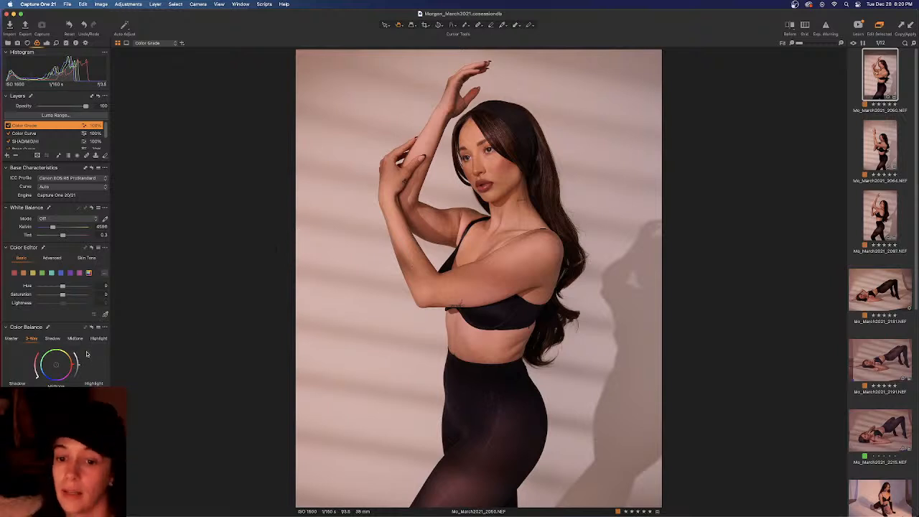
left_click(52, 339)
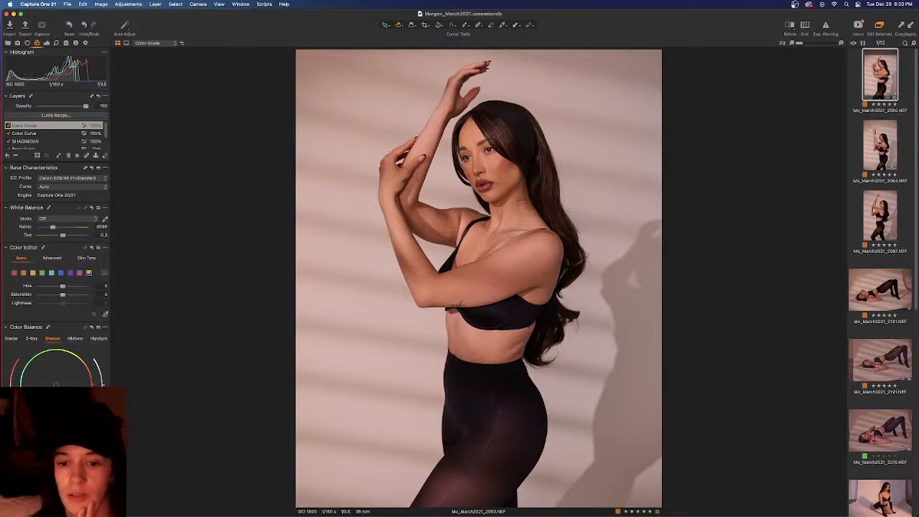
left_click_drag(56, 385, 66, 385)
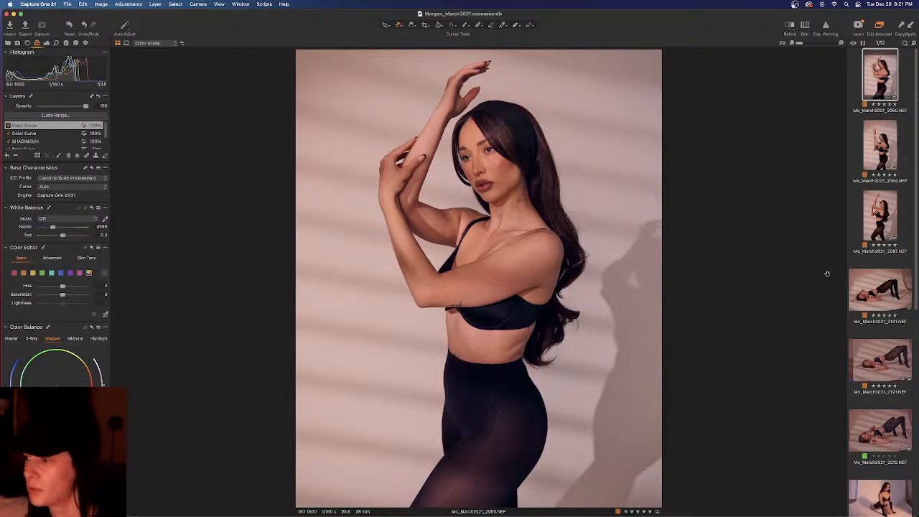
Step: Compare the standing portrait with the seated and reclining shots, and check its Color Grade layer off and on
scroll(880, 342, "down", 3)
left_click(889, 402)
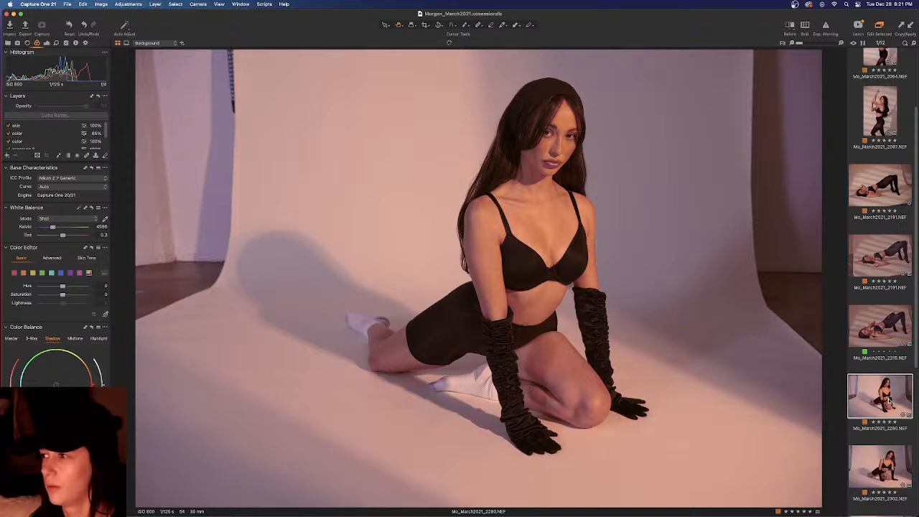
scroll(889, 401, "up", 2)
left_click(896, 284)
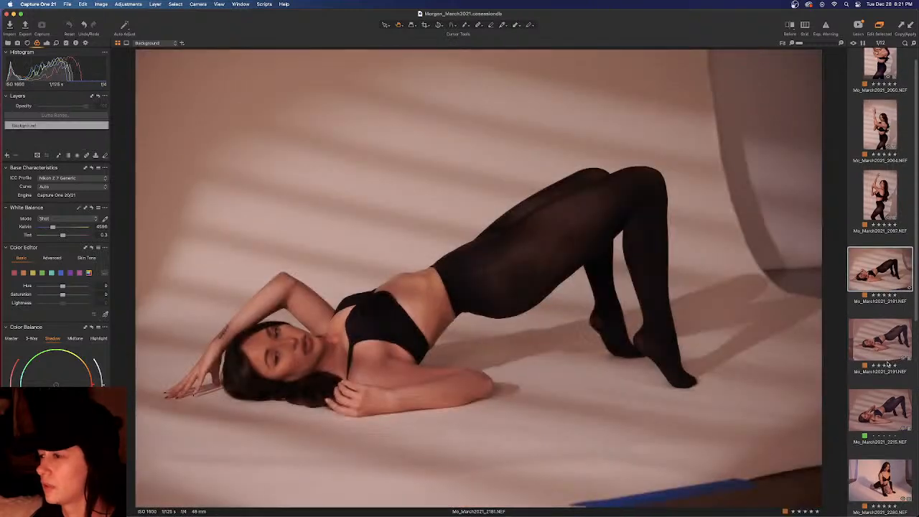
left_click(888, 470)
scroll(887, 470, "up", 1)
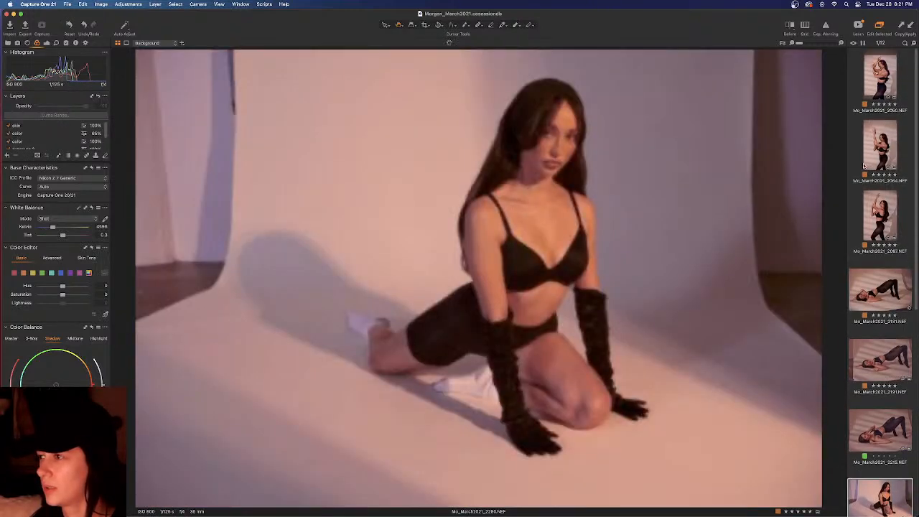
left_click(880, 72)
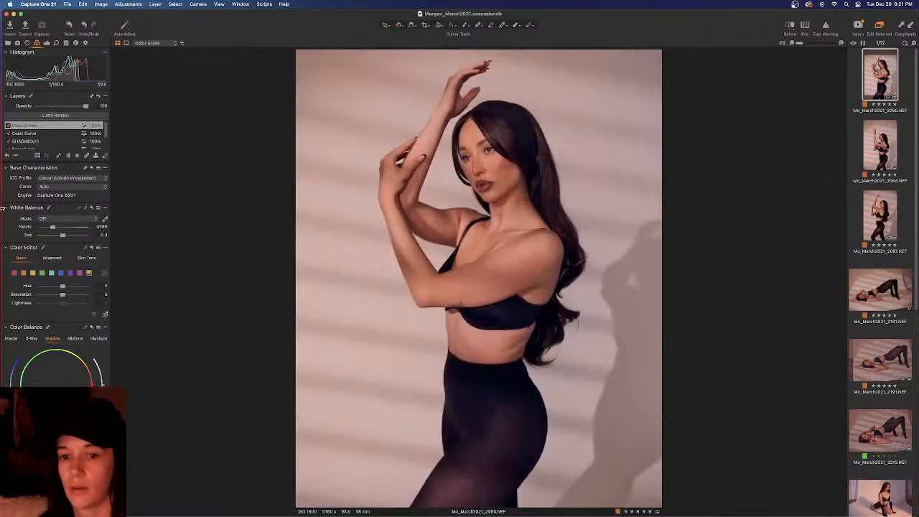
left_click(8, 125)
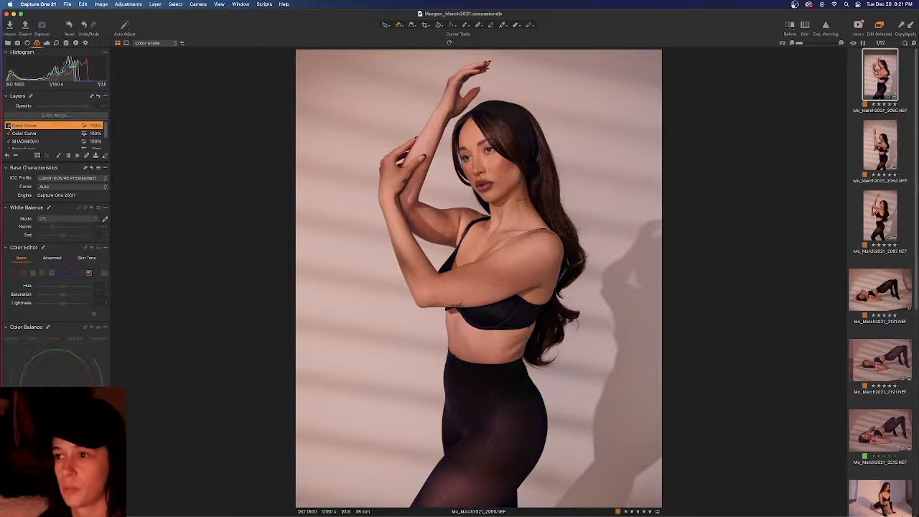
left_click(8, 126)
Step: Tint the midtones blue with the Color Balance midtone wheel on the Color Grade layer, and compare the portrait with the seated shot
left_click(74, 339)
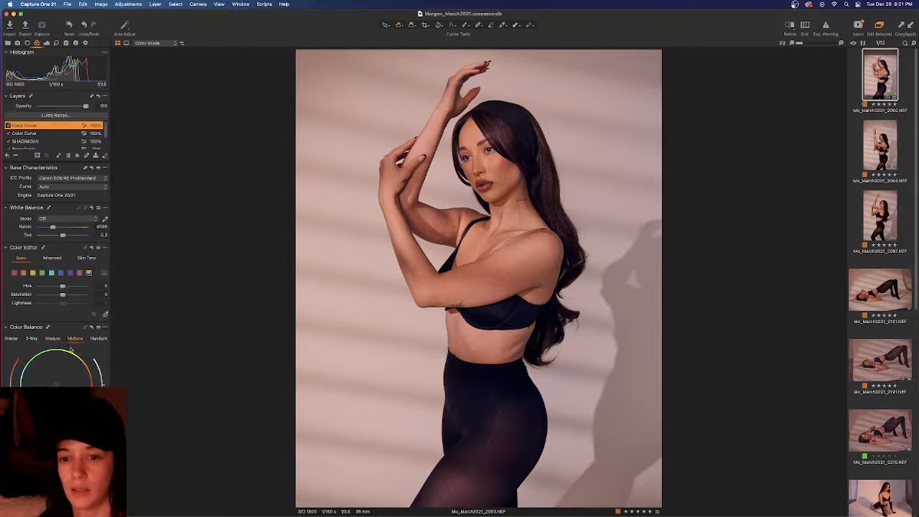
left_click_drag(94, 386, 84, 408)
left_click_drag(18, 410, 13, 401)
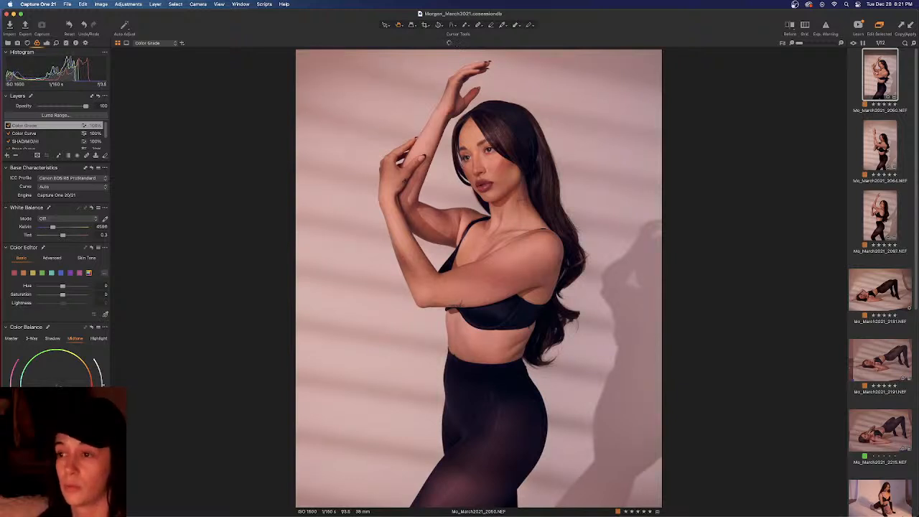
mouse_move(84, 366)
left_mouse_down()
mouse_move(92, 391)
mouse_move(78, 415)
mouse_move(53, 422)
mouse_move(29, 409)
left_mouse_up()
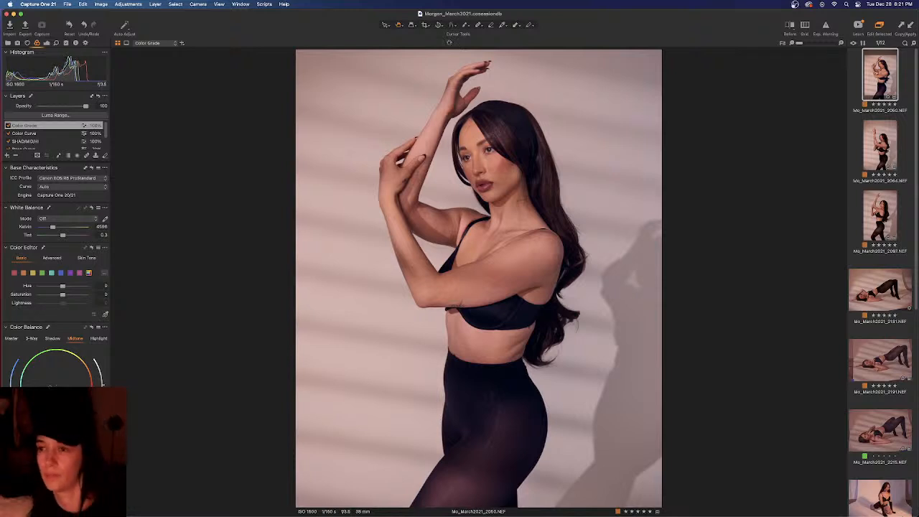
mouse_move(29, 407)
left_mouse_down()
mouse_move(36, 380)
mouse_move(58, 368)
mouse_move(78, 372)
mouse_move(70, 404)
mouse_move(37, 399)
mouse_move(33, 384)
mouse_move(44, 404)
left_mouse_up()
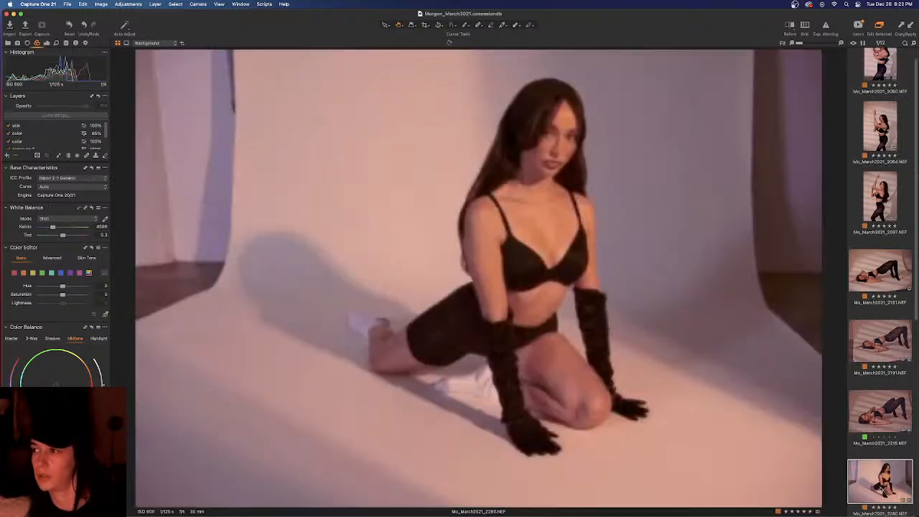
left_click(865, 480)
left_click(873, 103)
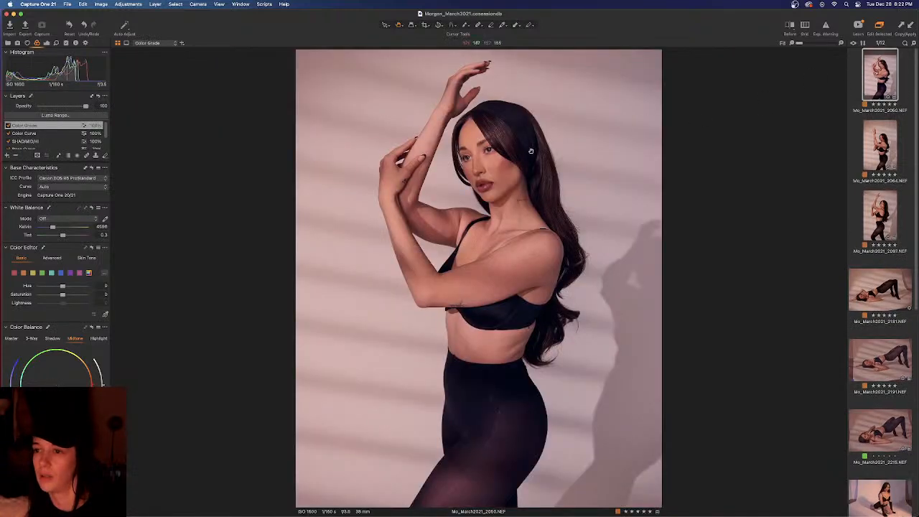
Step: Give the highlights a subtle warm orange-red tint with the Color Balance highlight wheel on the Color Grade layer
left_click(99, 339)
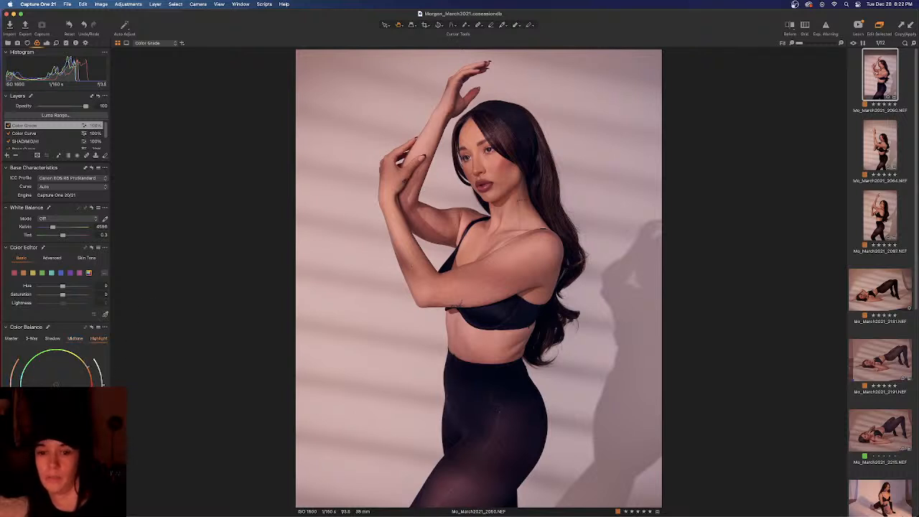
left_click_drag(56, 384, 63, 382)
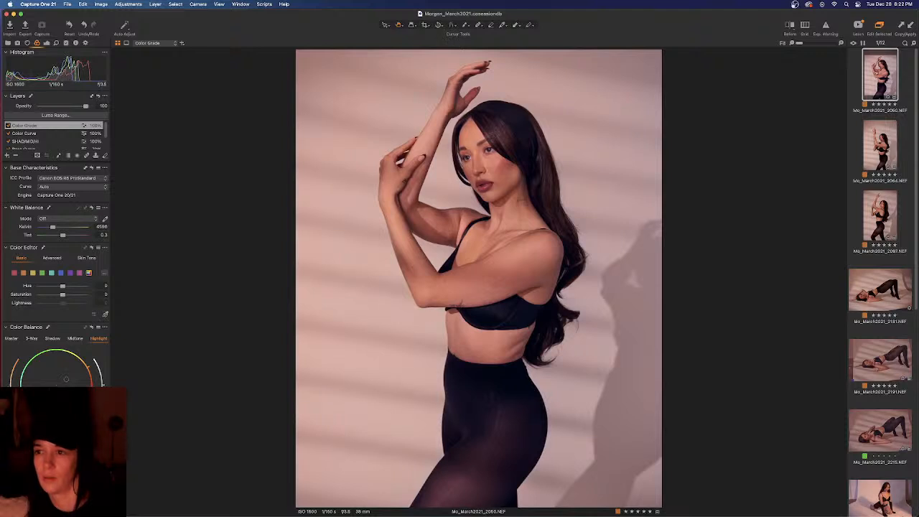
left_click_drag(89, 368, 91, 374)
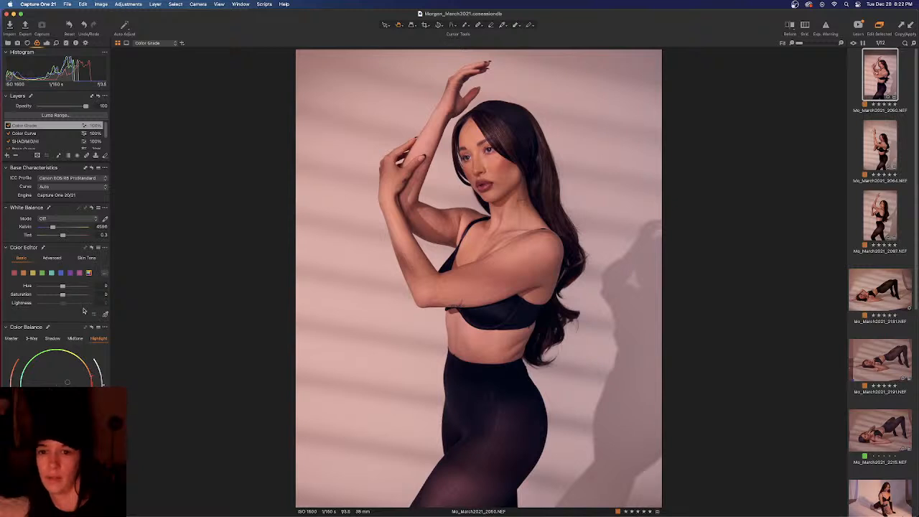
Step: Review the shadow tint, switch the Color Grade layer off and on, and compare the portrait with the green-tagged reclining shot
left_click(52, 339)
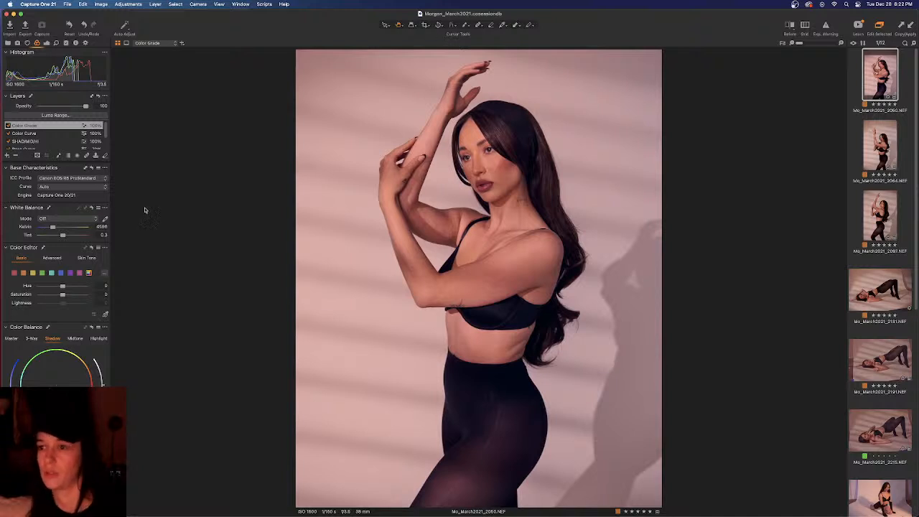
left_click(8, 126)
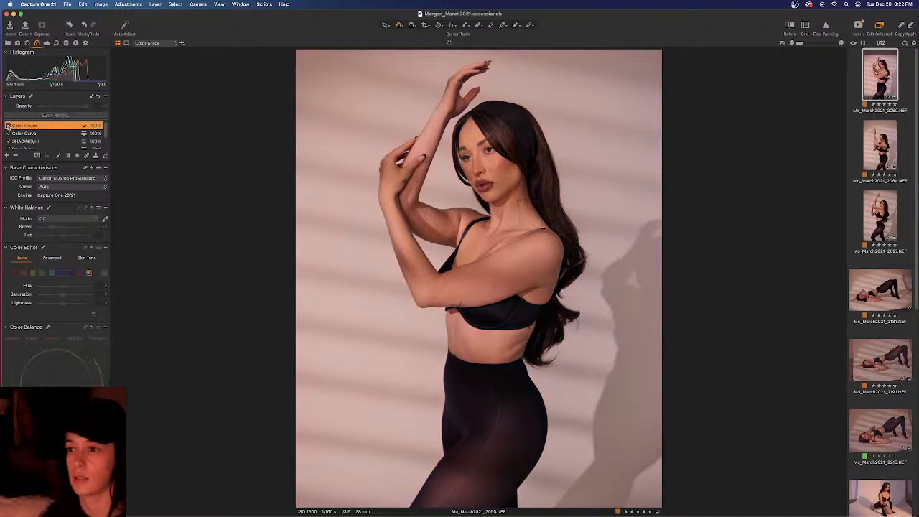
left_click(8, 126)
right_click(9, 126)
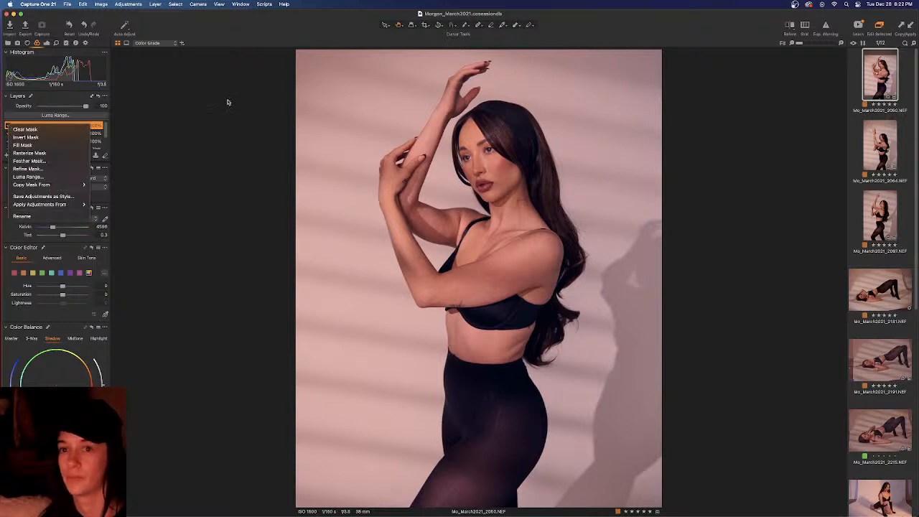
left_click(229, 102)
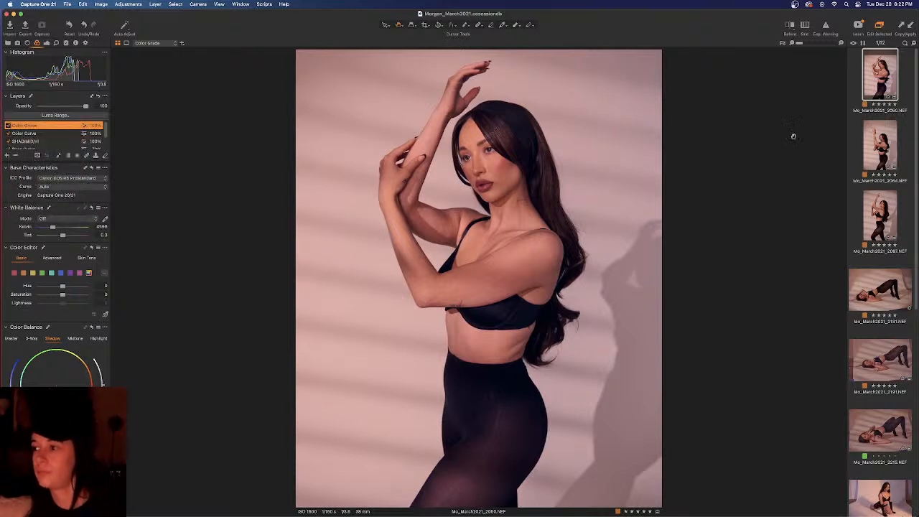
left_click(875, 434)
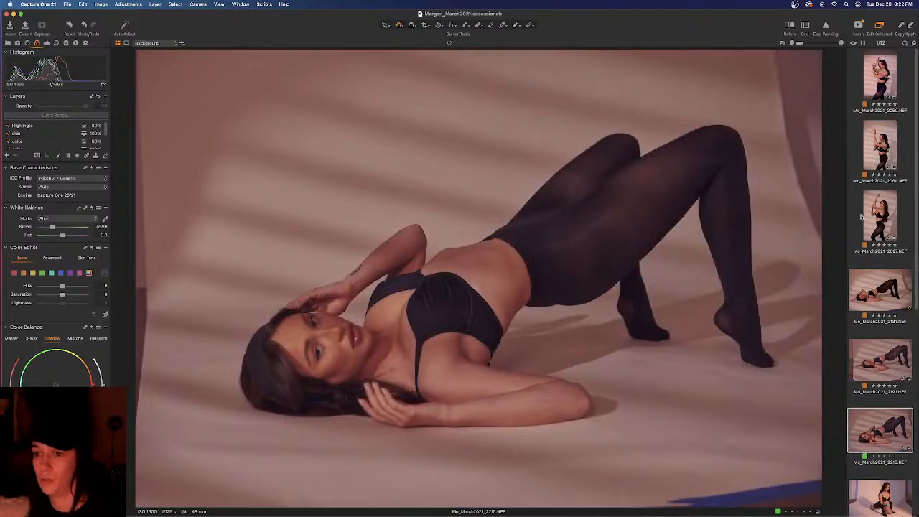
left_click(879, 69)
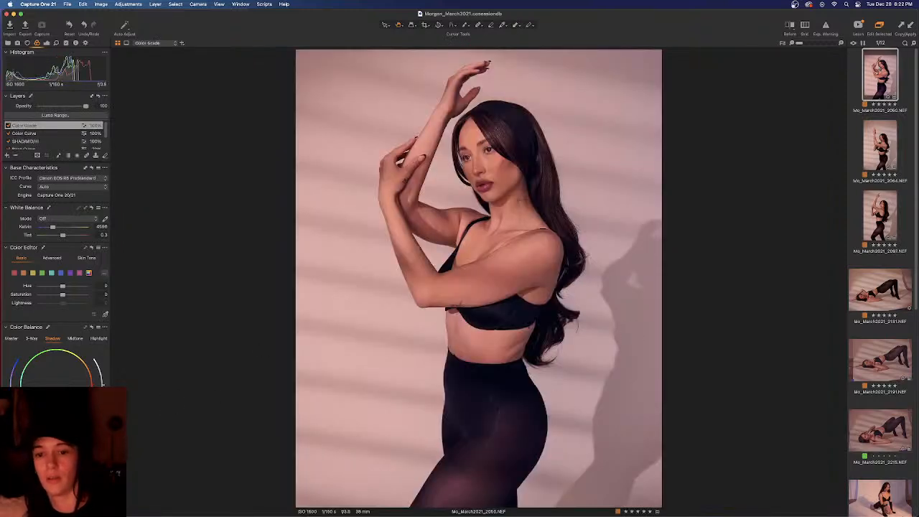
Step: Review the midtone grade and compare the portrait with its original by sweeping the before/after split across it
left_click(75, 338)
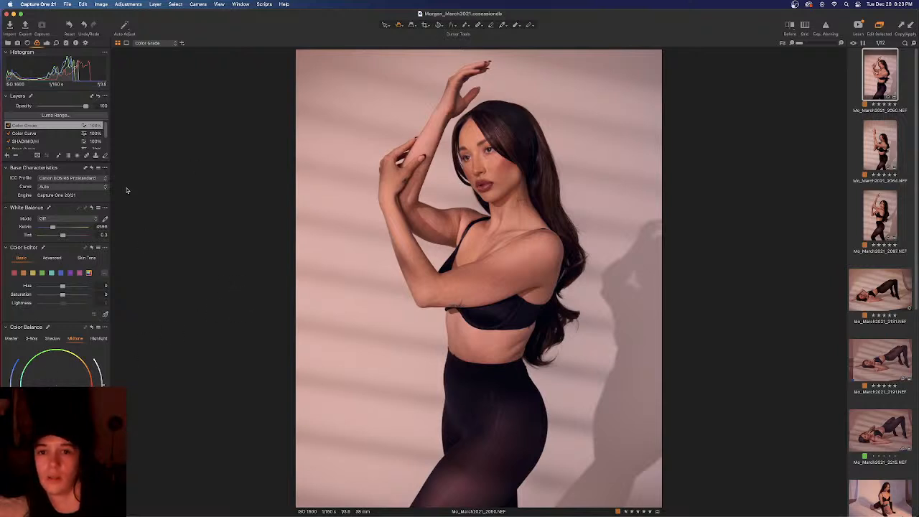
left_click(8, 125)
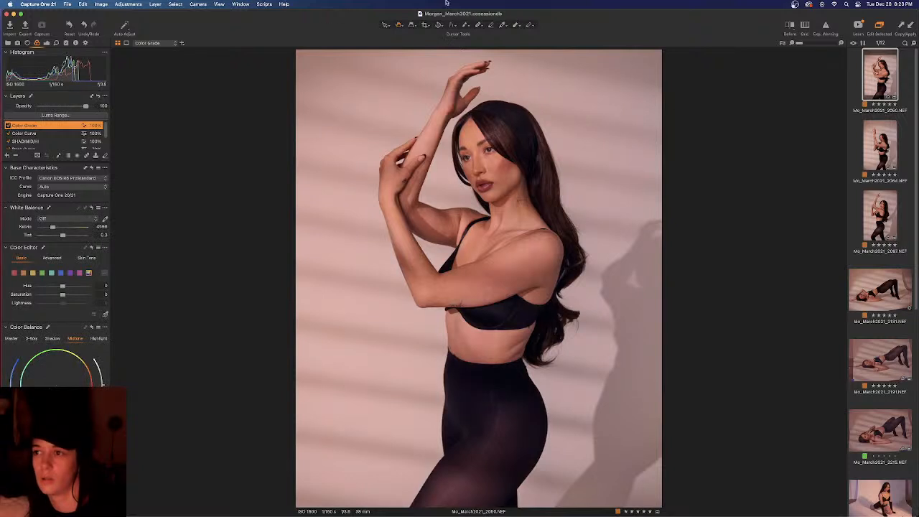
left_click(796, 24)
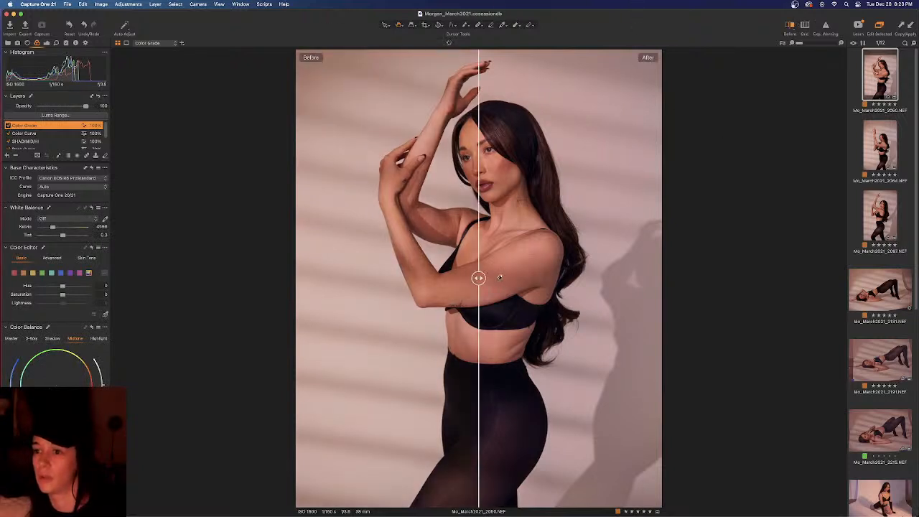
left_click_drag(479, 278, 206, 176)
left_click_drag(388, 216, 240, 65)
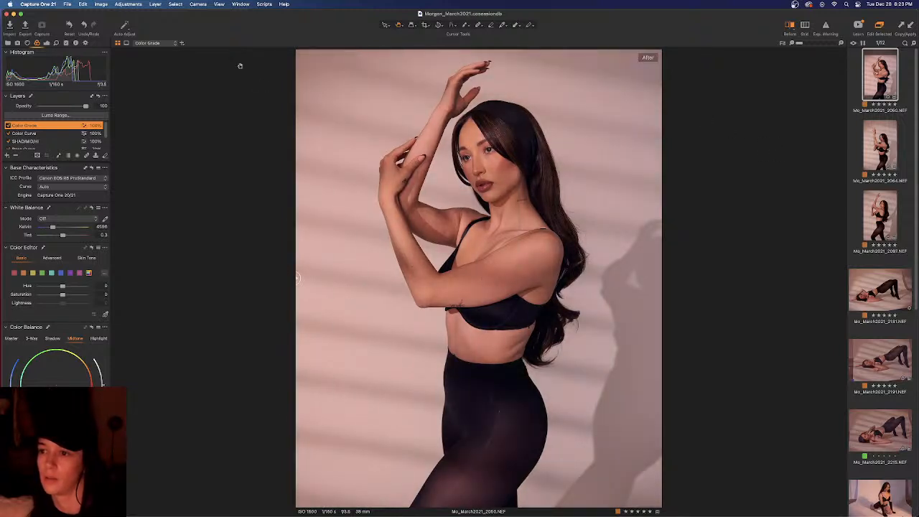
Step: Judge the Color Grade layer by switching it off and on, and lower its opacity to 80%
left_click(7, 125)
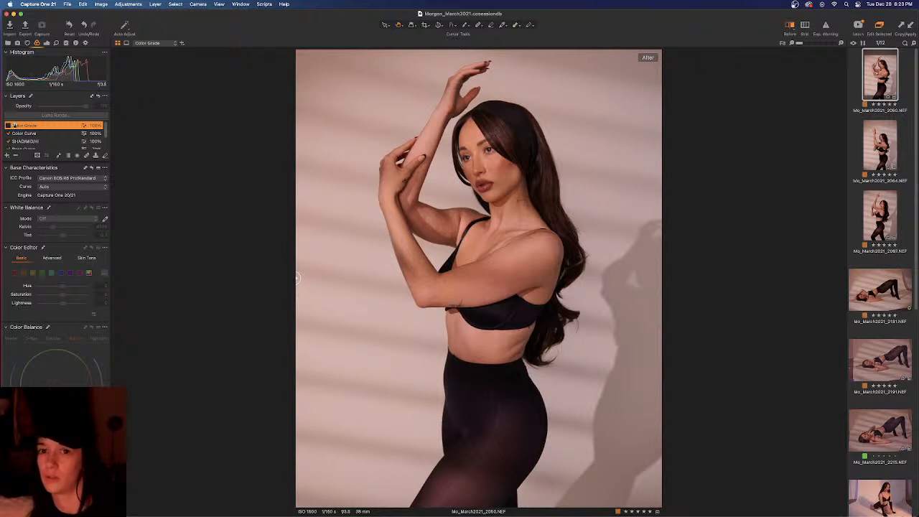
left_click(7, 125)
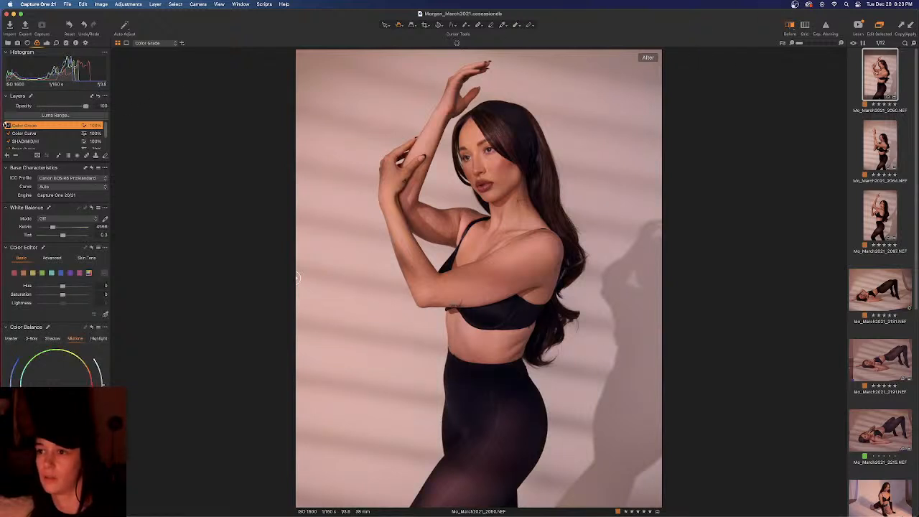
left_click(7, 125)
left_click(8, 125)
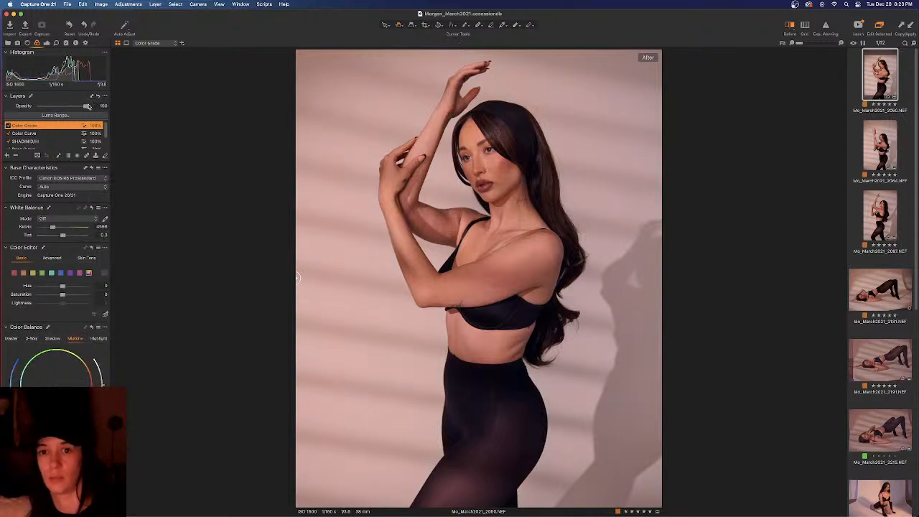
left_click_drag(87, 105, 78, 106)
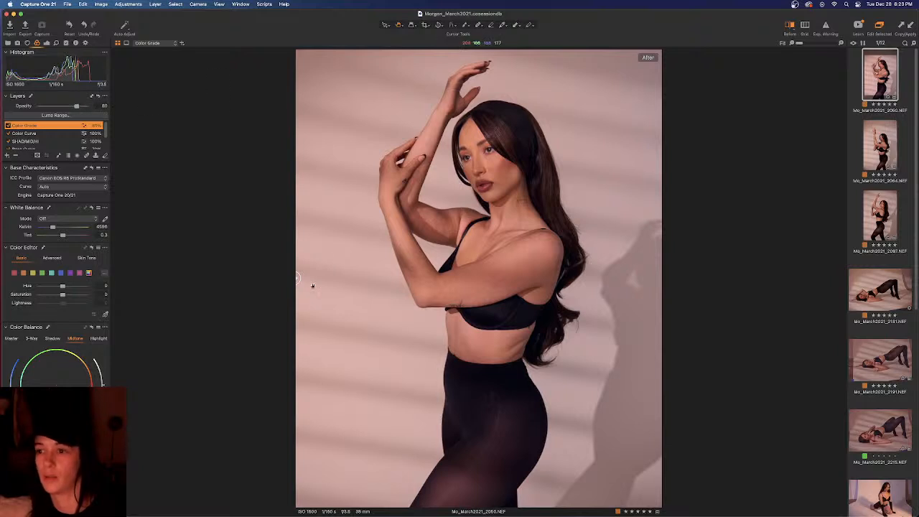
left_click_drag(297, 278, 287, 259)
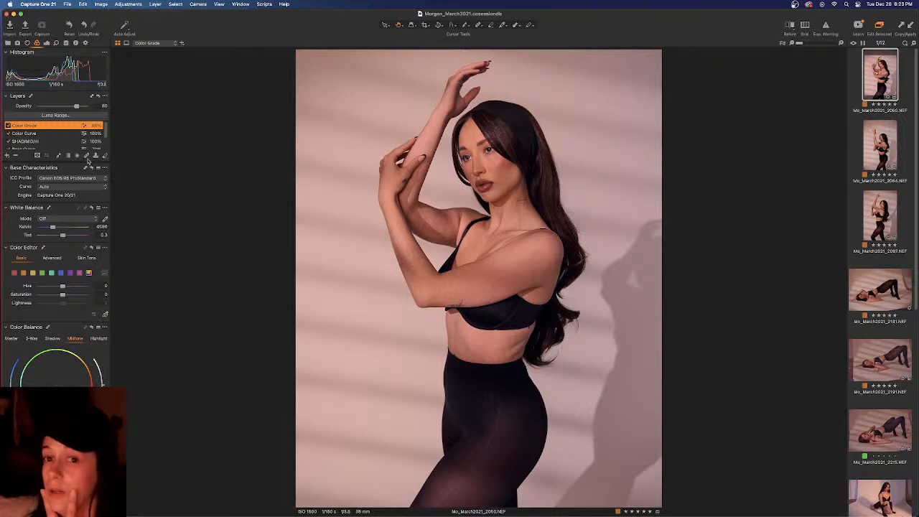
Step: Set the Base Characteristics curve to Portrait with the Exposure layer selected
scroll(66, 136, "down", 2)
left_click(33, 138)
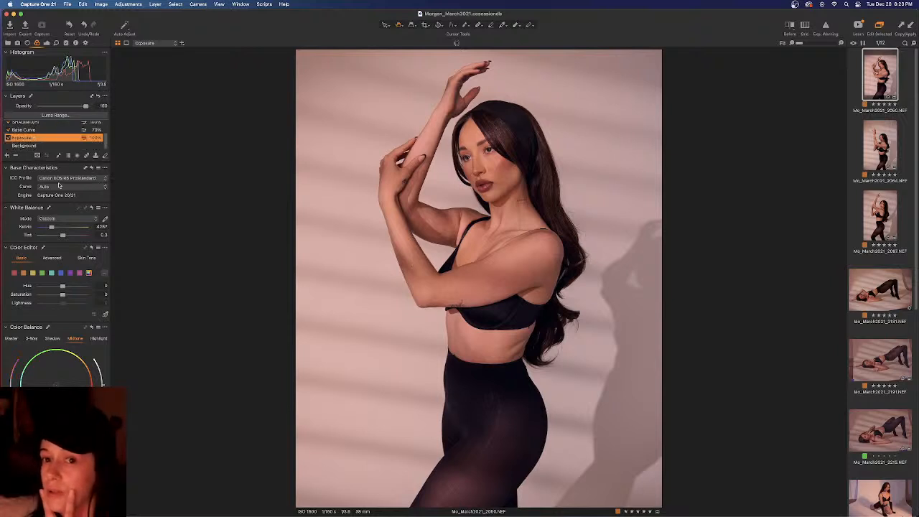
left_click(64, 186)
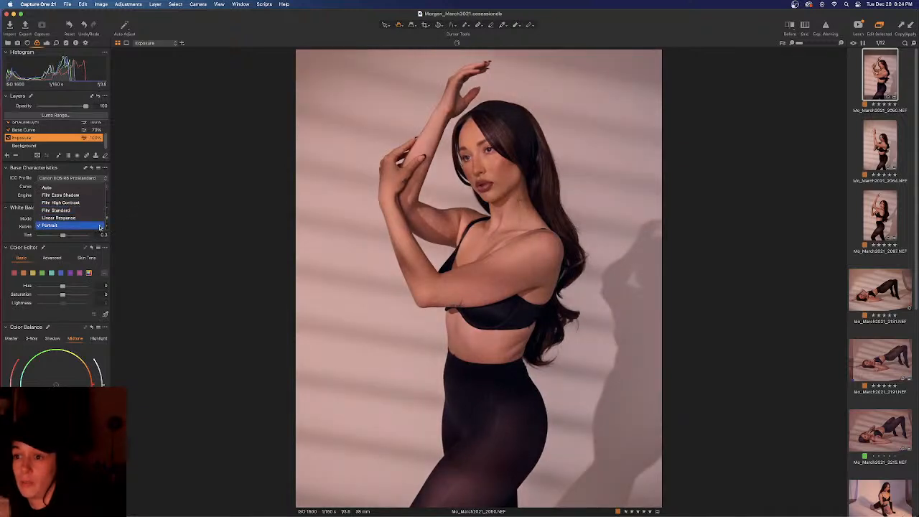
left_click(100, 227)
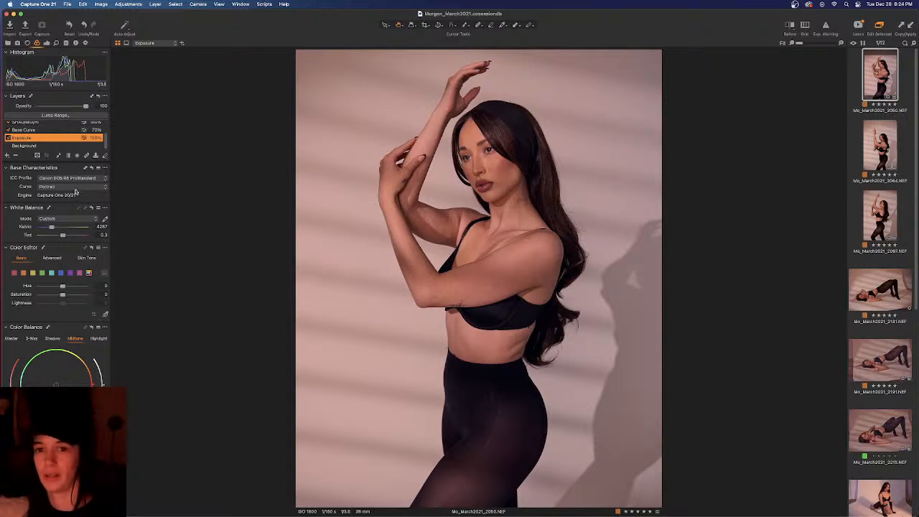
left_click(74, 187)
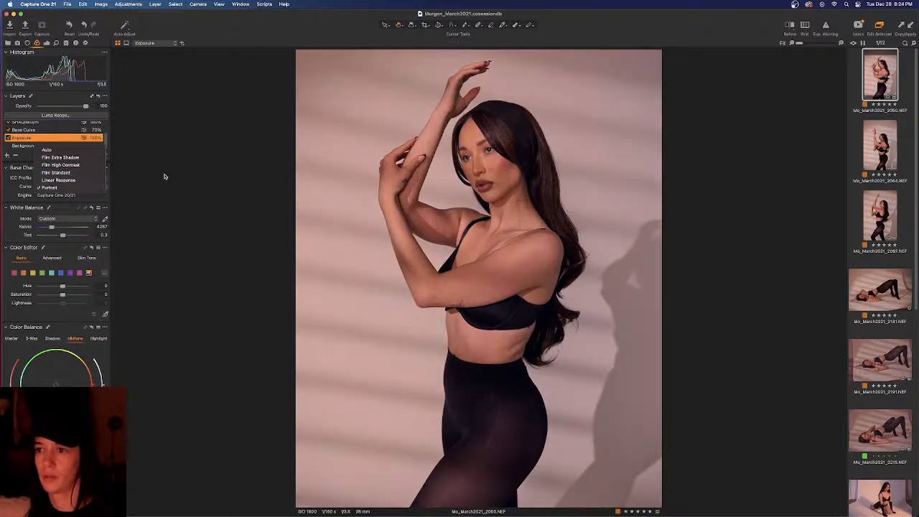
left_click(165, 177)
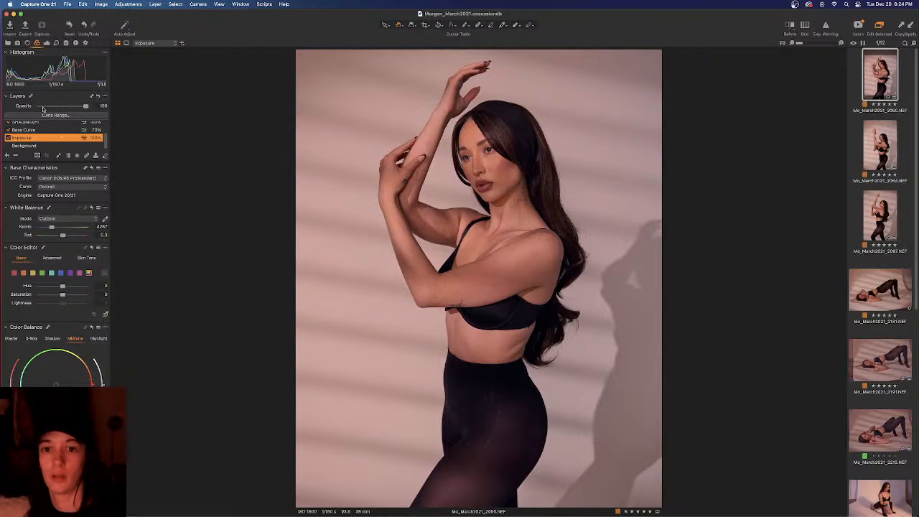
Step: Review the first standing portrait's exposure values and sweep the before/after split across it to compare with the original
left_click(47, 43)
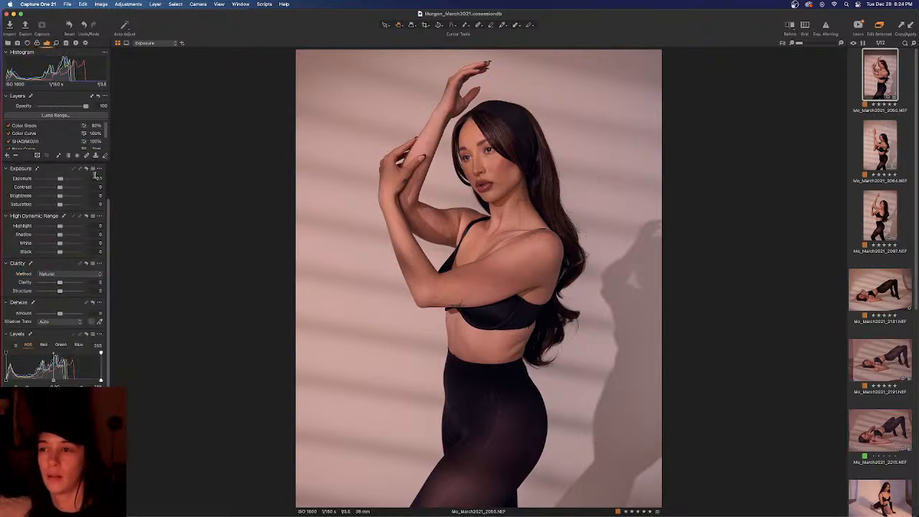
left_click(790, 25)
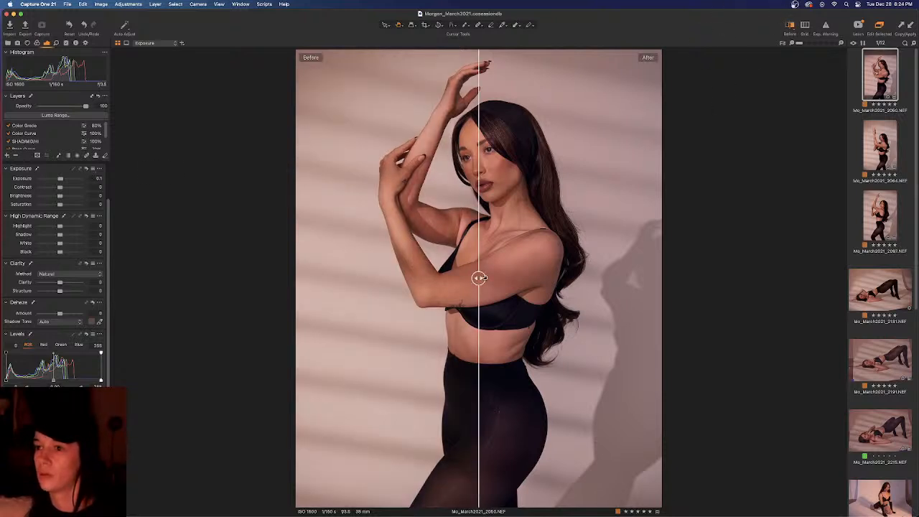
left_click_drag(478, 278, 156, 211)
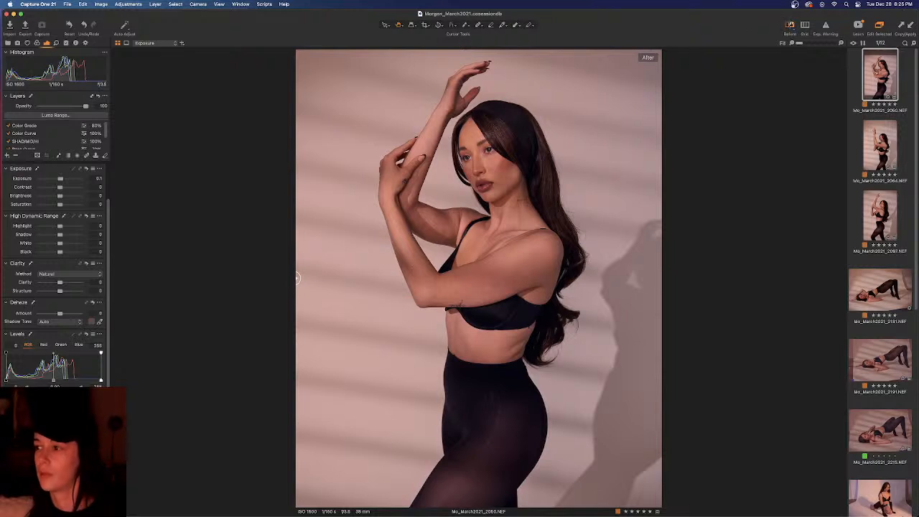
left_click(790, 24)
Step: Reset the second standing portrait's adjustments and apply the green-tagged reclining shot's layers to it
left_click(873, 146)
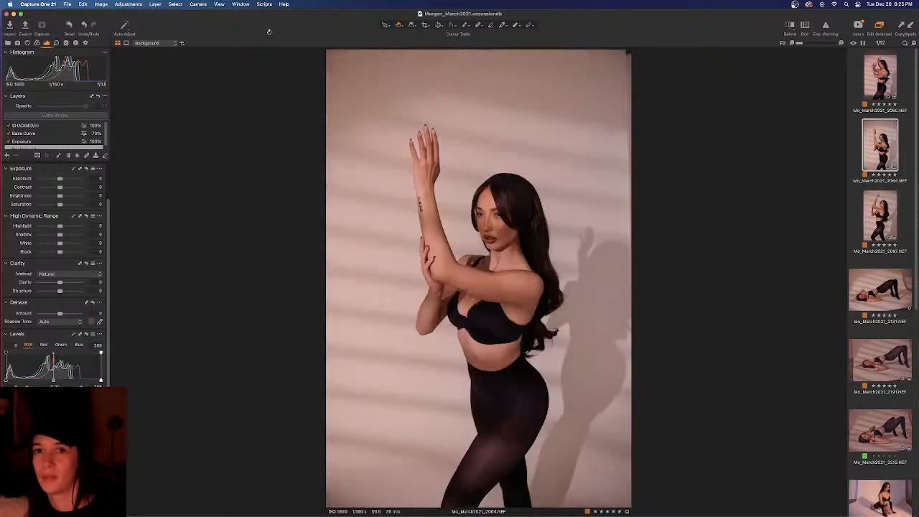
left_click(69, 23)
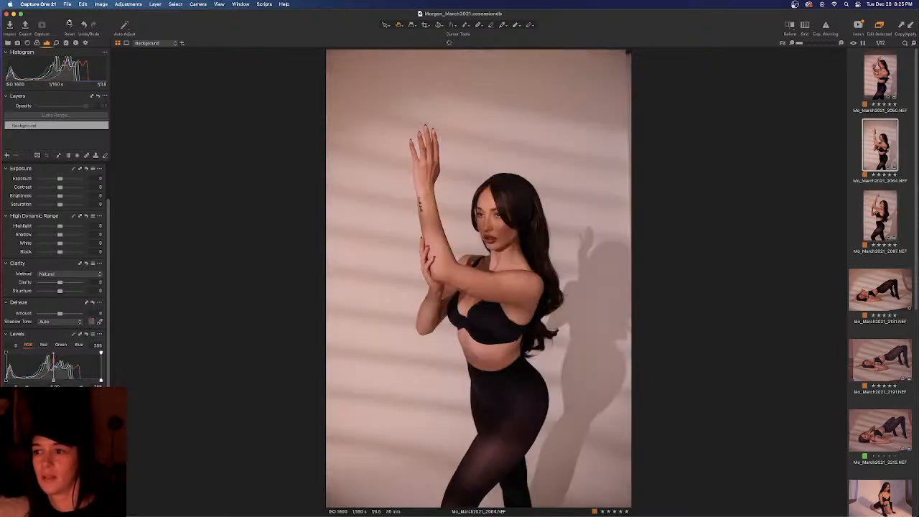
left_click(887, 433)
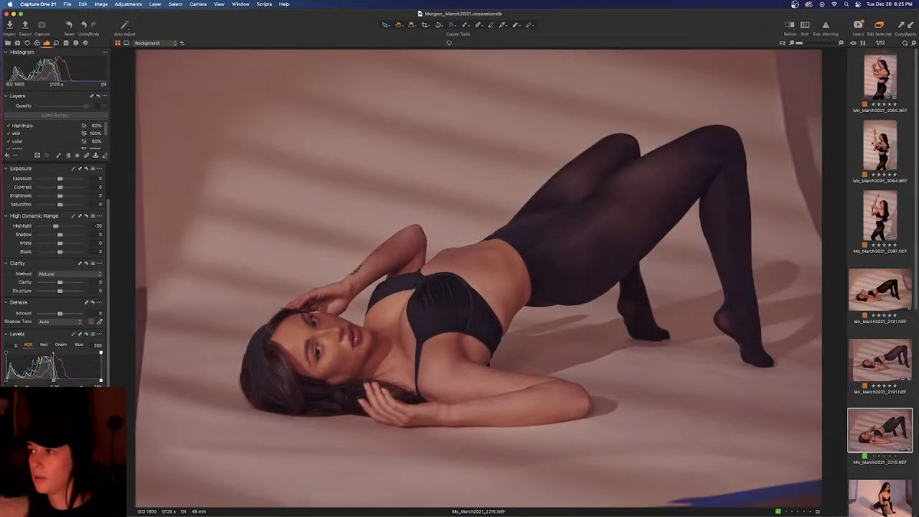
left_click(874, 141)
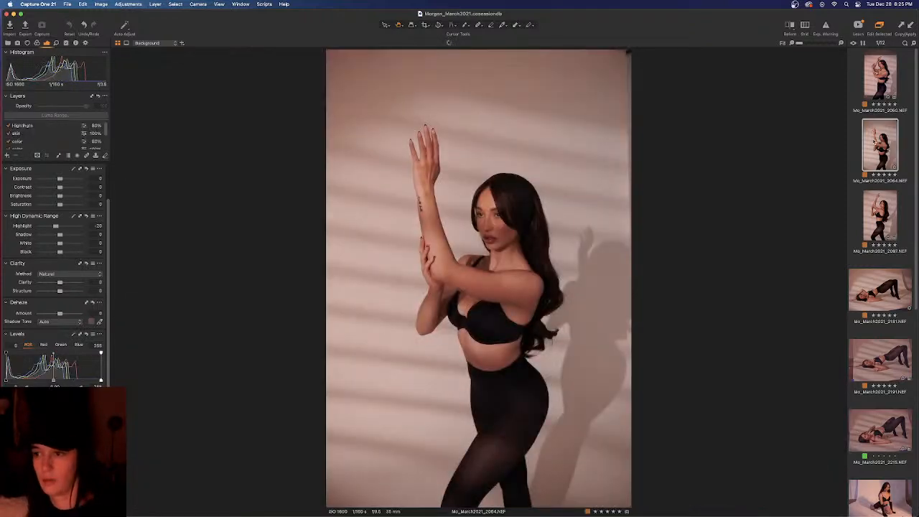
Step: Compare the first two standing portraits side by side
left_click(877, 79)
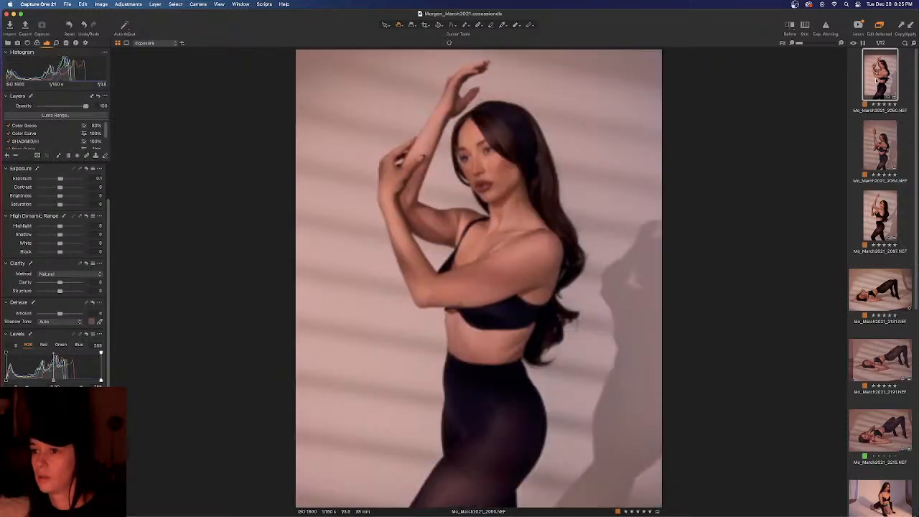
left_click(884, 149, "super")
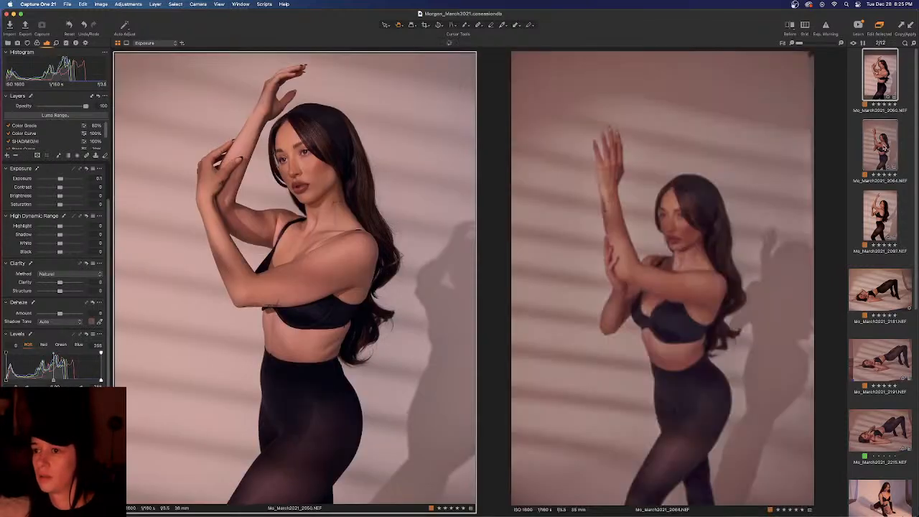
left_click(893, 149)
left_click(908, 145)
Step: Crop the second standing portrait at full width, trimming the empty wall above the raised hand and a sliver along the lower edge
left_click(891, 145)
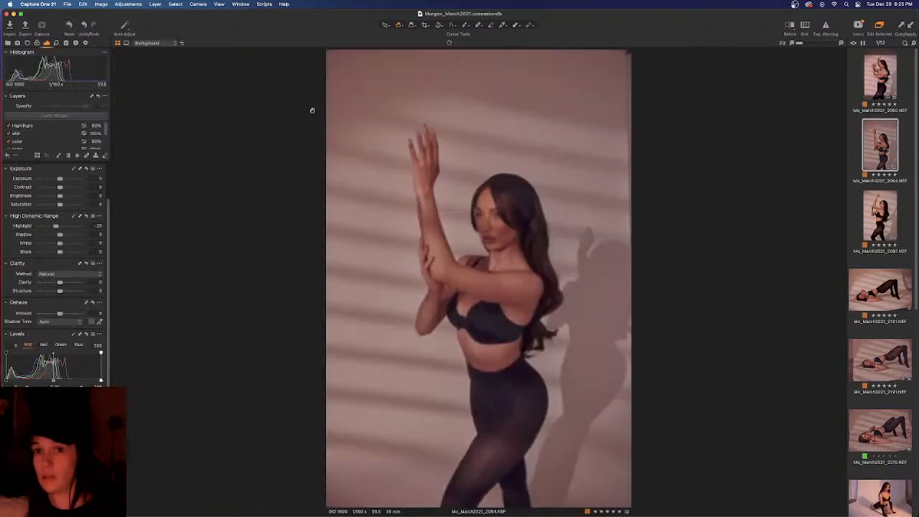
left_click(422, 25)
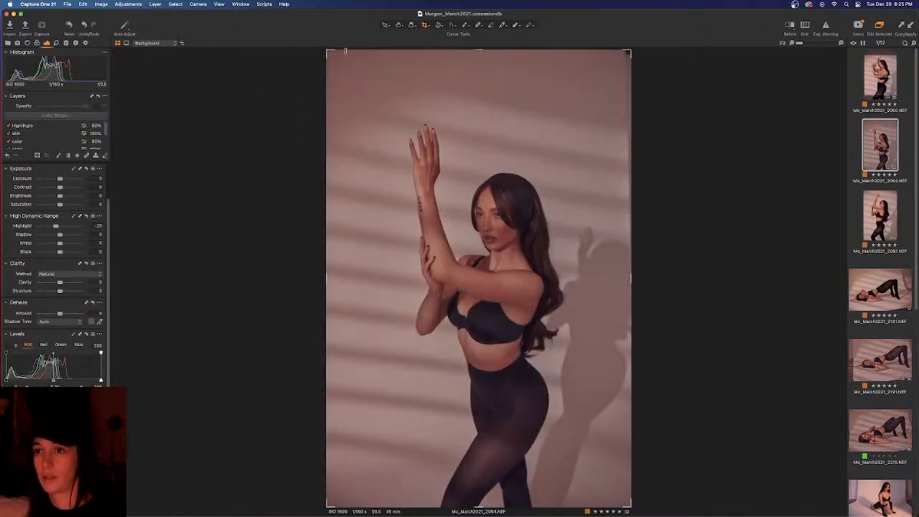
left_click(330, 49)
left_click_drag(460, 182, 460, 171)
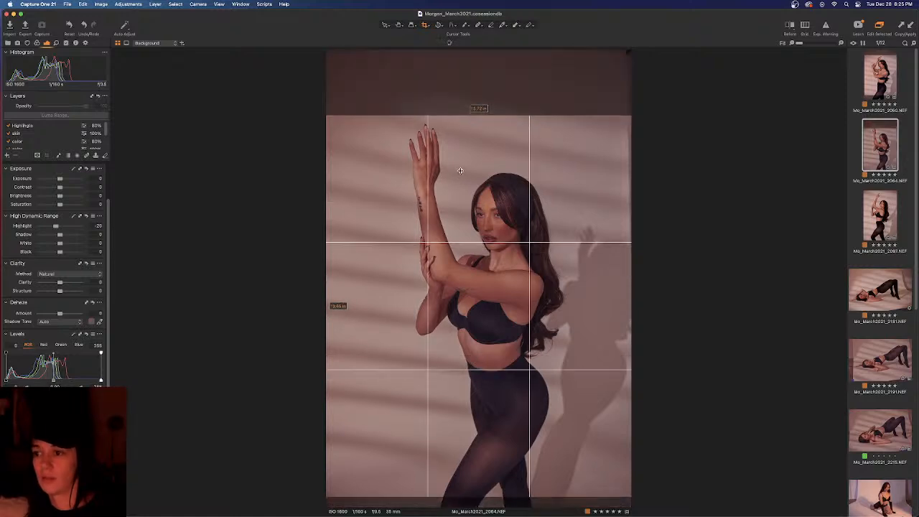
key("h")
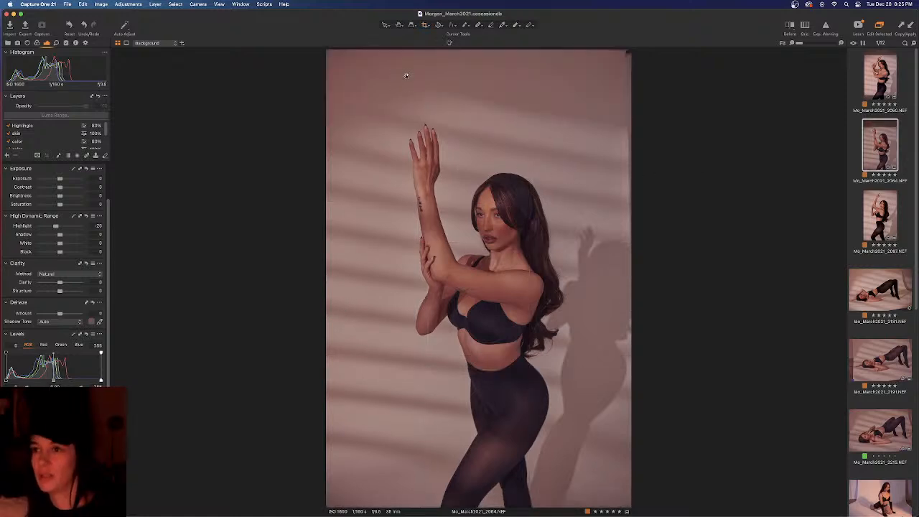
left_click(401, 25)
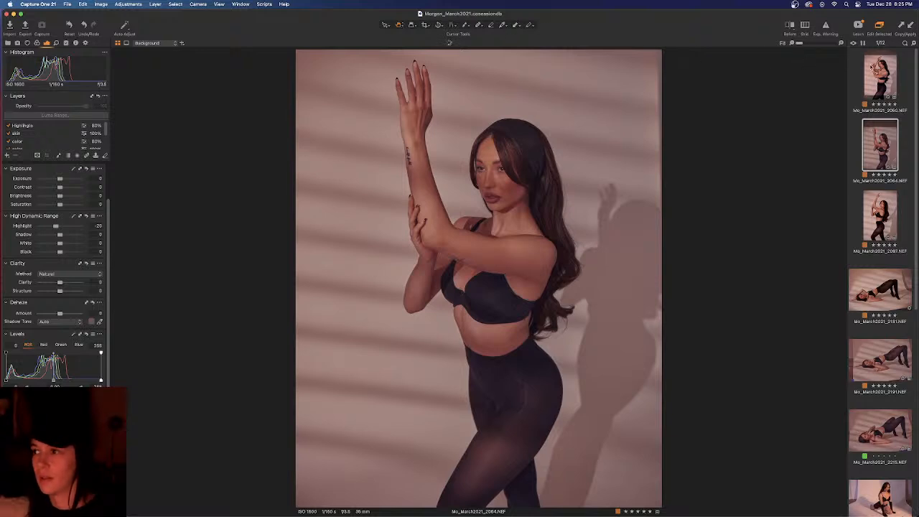
Step: View the first two standing portraits side by side and sweep the before/after split across them to compare both with their originals
left_click(879, 72, "super")
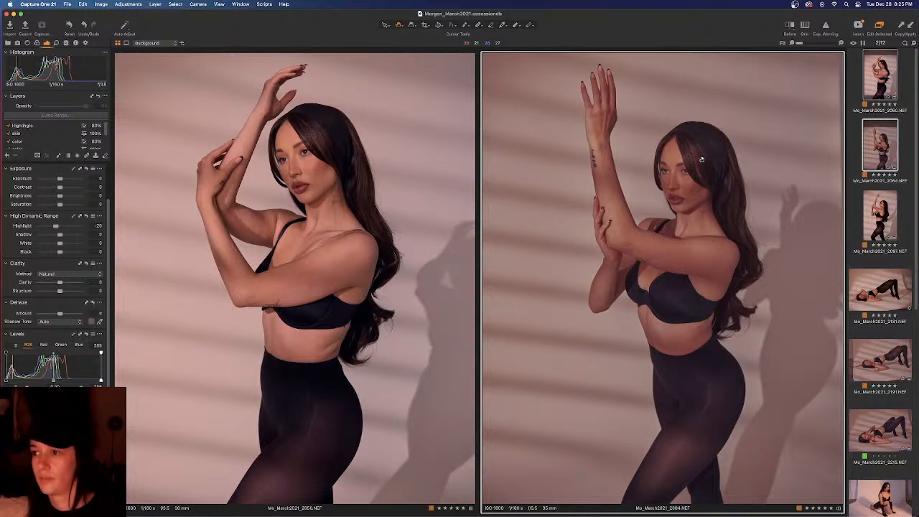
left_click(435, 133)
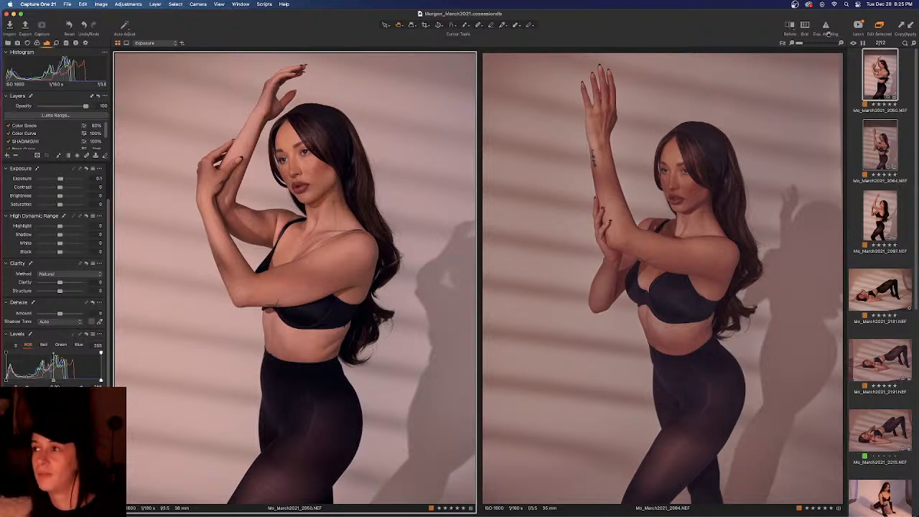
left_click(789, 27)
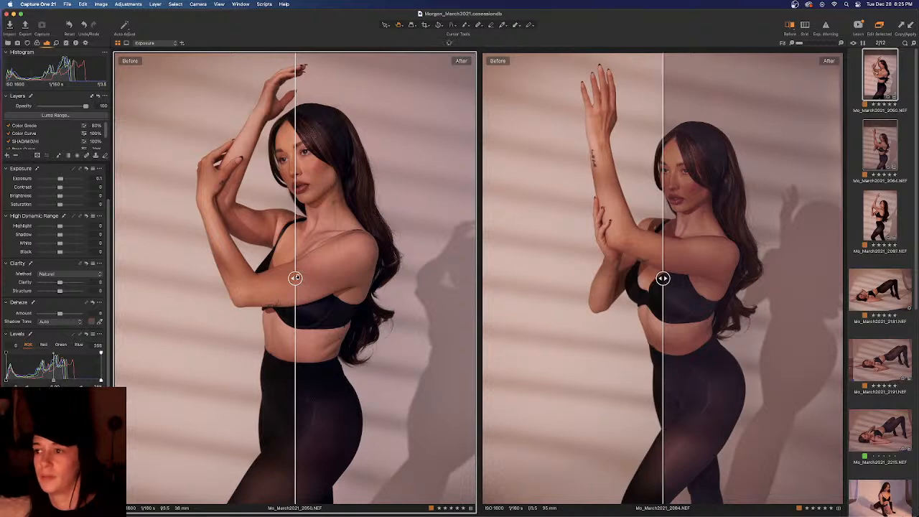
left_click_drag(294, 279, 96, 256)
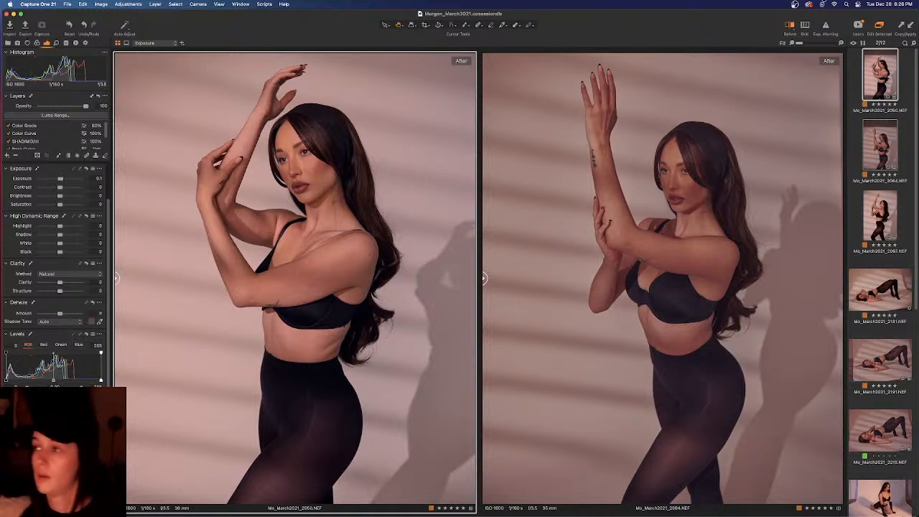
left_click(907, 64)
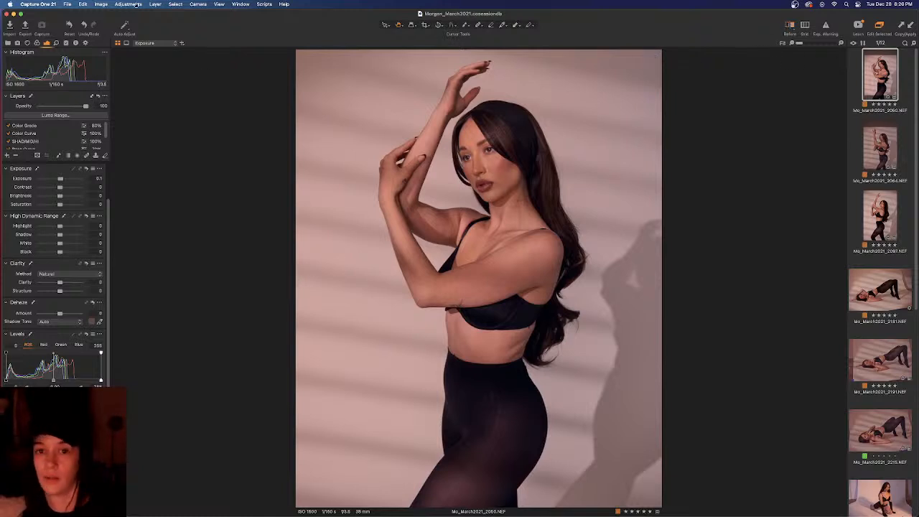
Step: Review the Color Grade layer's shadow and midtone color balance on the first standing portrait
left_click(32, 126)
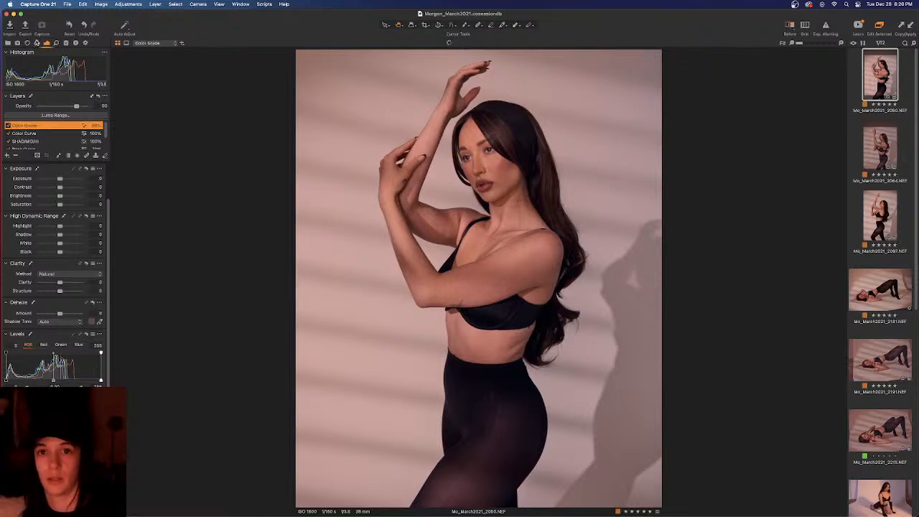
left_click(37, 43)
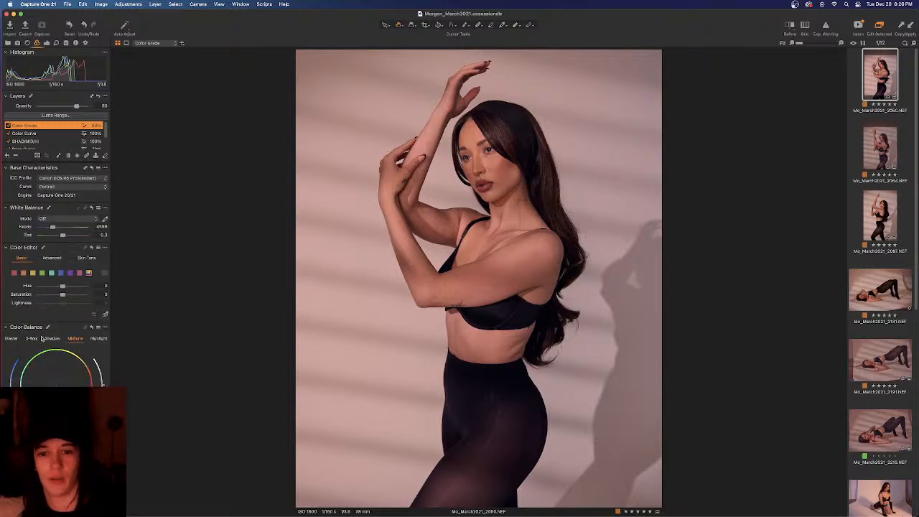
left_click(56, 339)
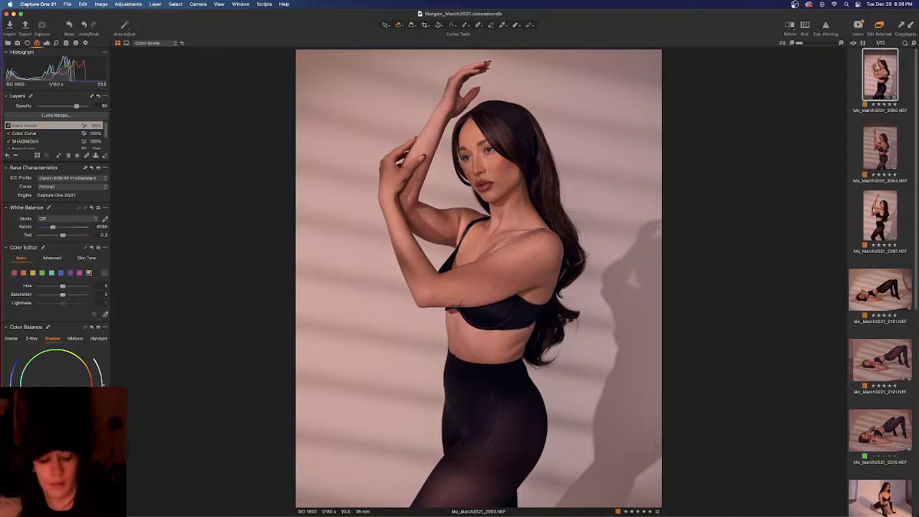
left_click(76, 339)
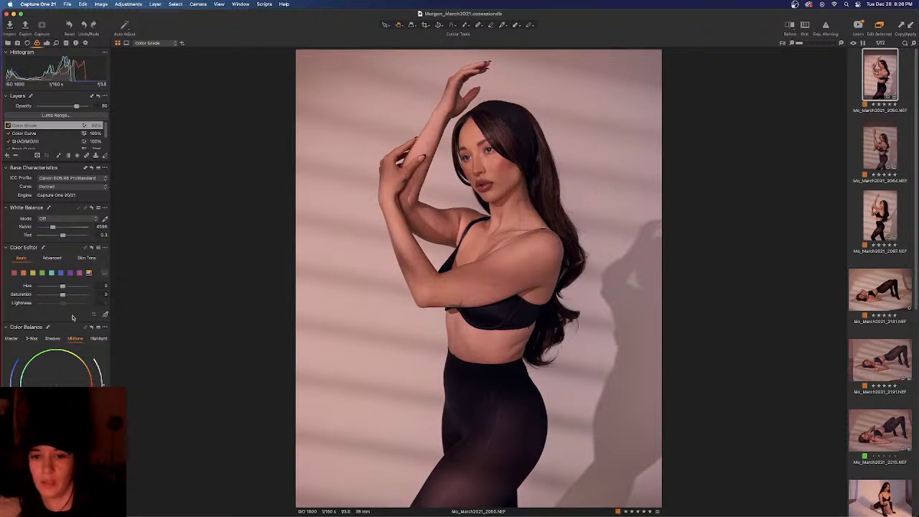
left_click(53, 338)
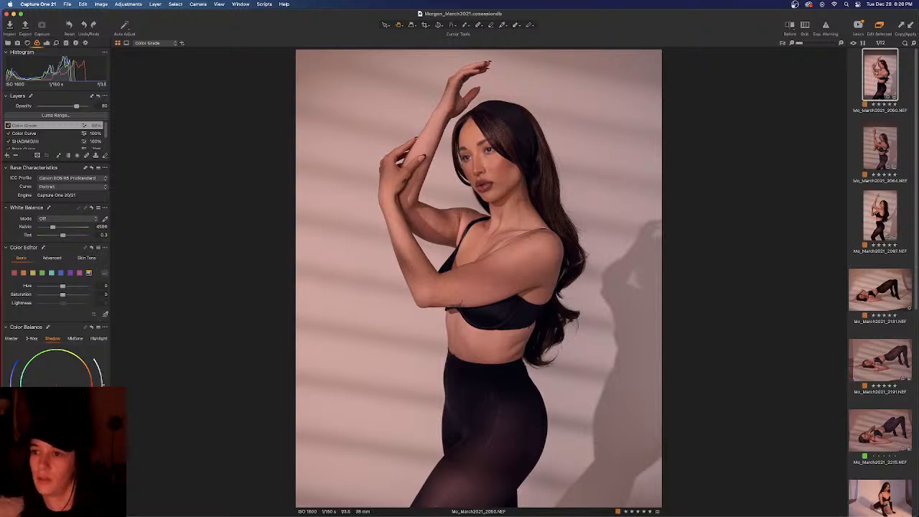
Step: Compare the two graded standing portraits side by side again, and sweep the before/after split across the first one alone
left_click(881, 146, "super")
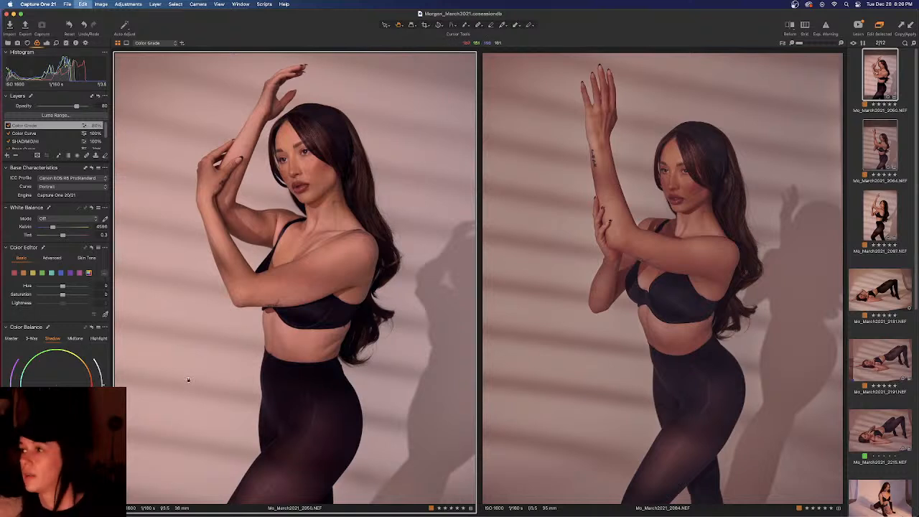
left_click(912, 68)
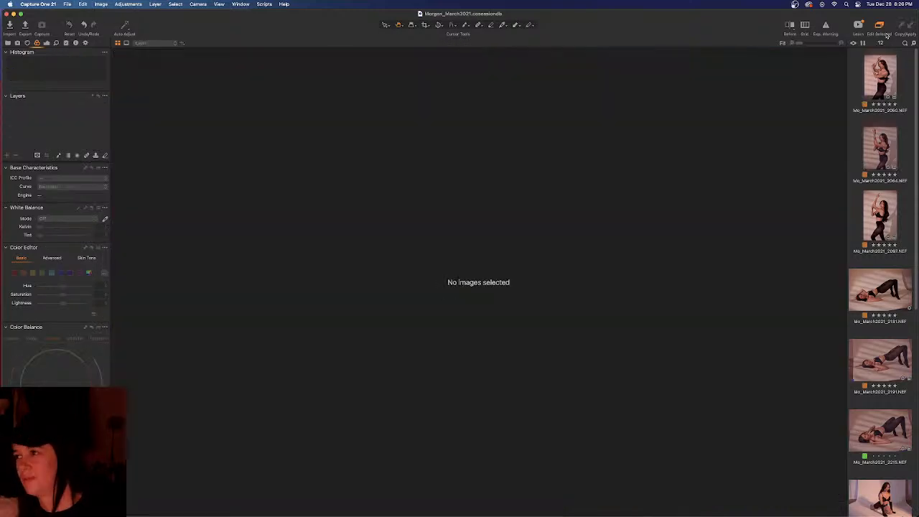
left_click(885, 73)
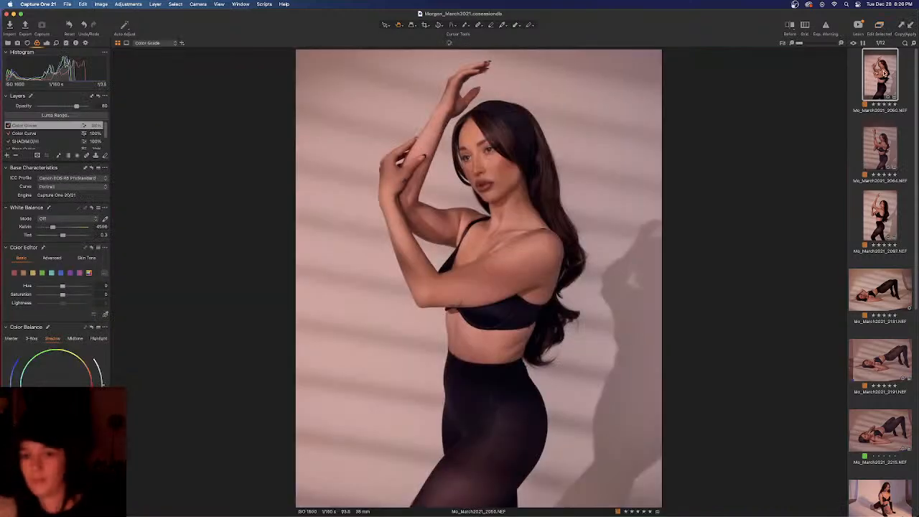
left_click(880, 148, "super")
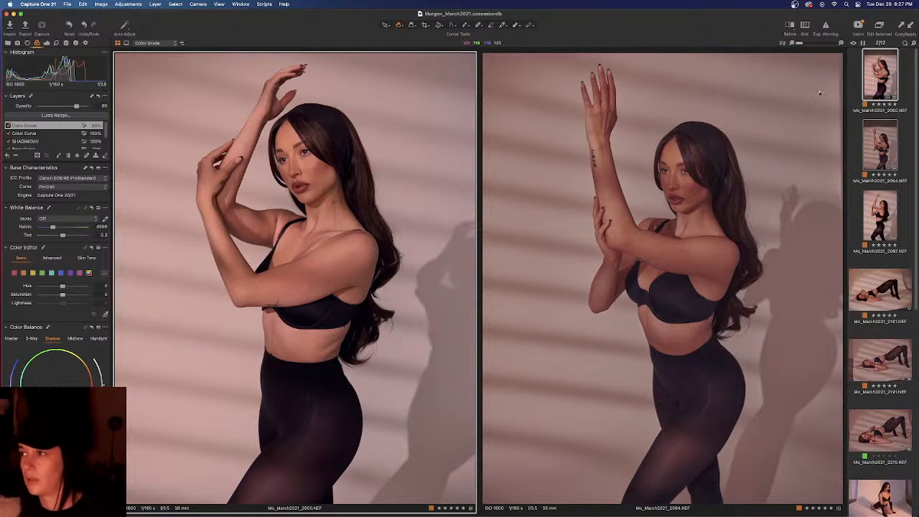
left_click(908, 75)
left_click(877, 69)
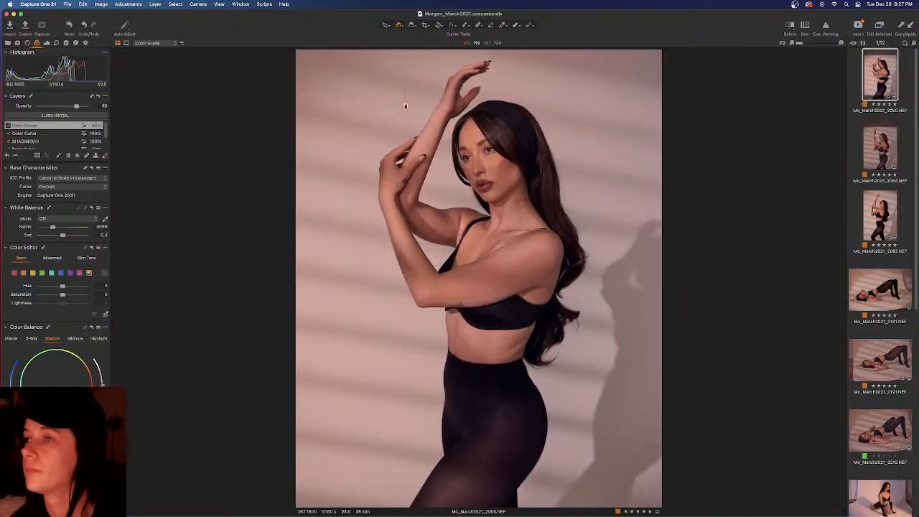
left_click(790, 26)
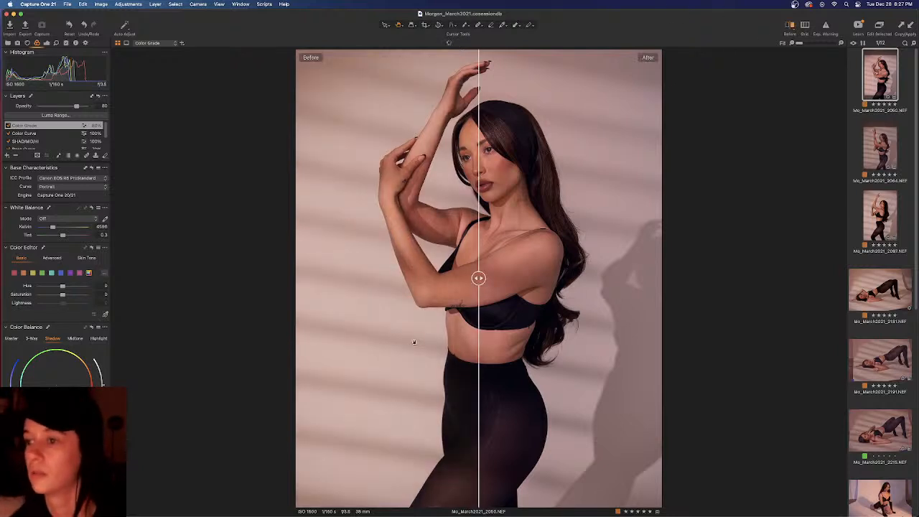
left_click_drag(479, 278, 206, 281)
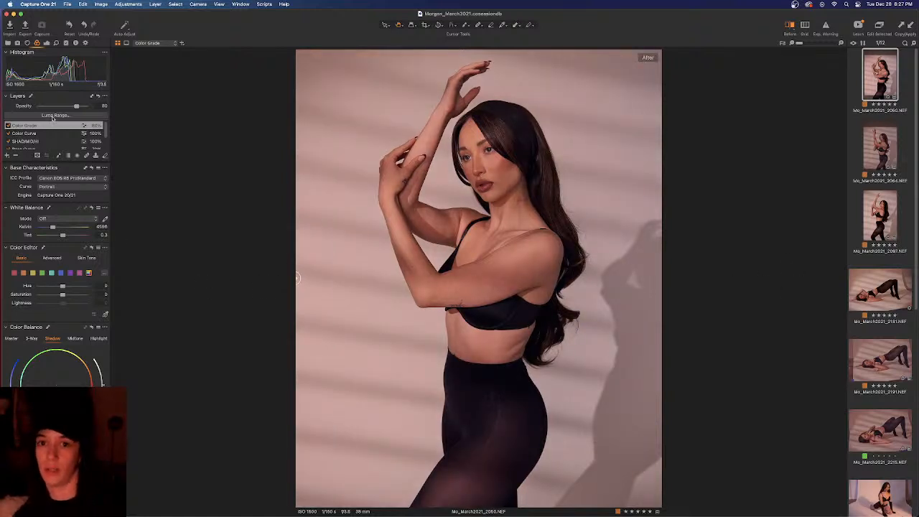
Step: On the SHAD/MID/HI layer, try the High Dynamic Range Shadow at 32 and settle on 25
scroll(26, 139, "down", 1)
left_click(26, 137)
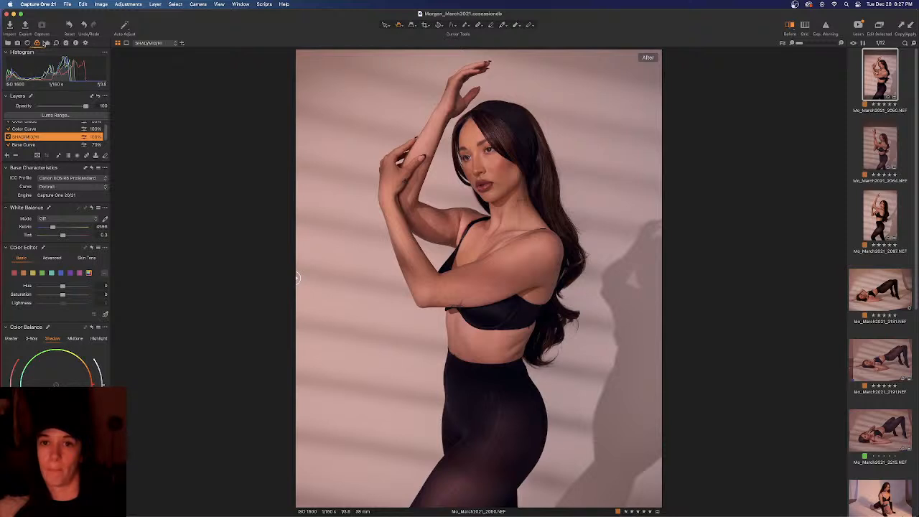
left_click(46, 43)
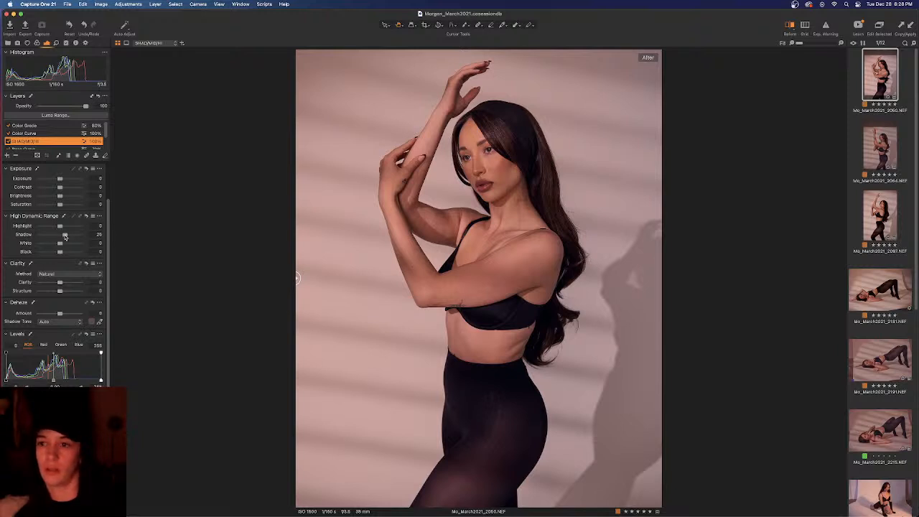
left_click_drag(65, 235, 66, 237)
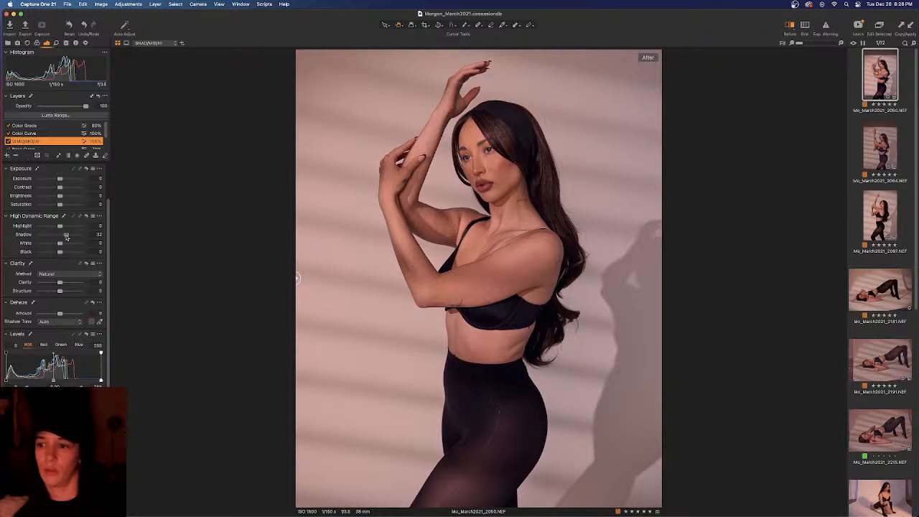
left_click_drag(66, 237, 65, 237)
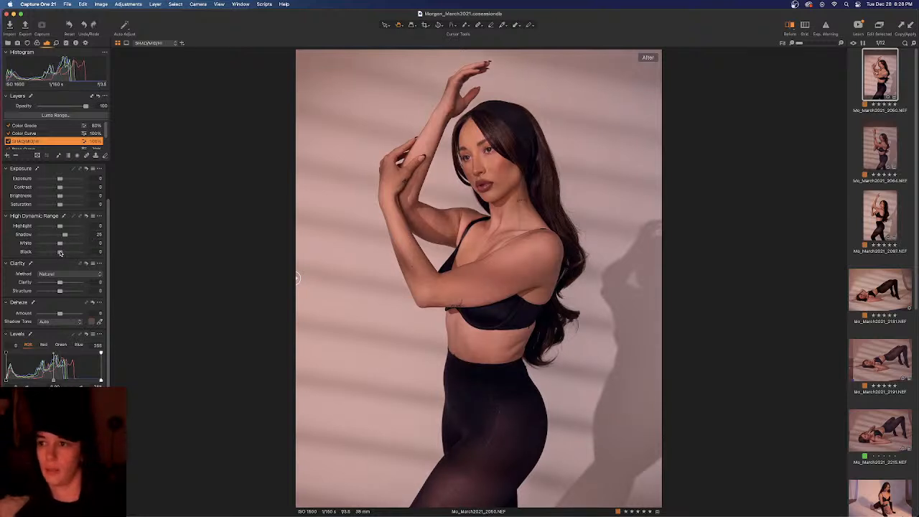
Step: Try a Black and a Contrast adjustment on the SHAD/MID/HI layer, and restore both to 0
left_click_drag(61, 253, 61, 253)
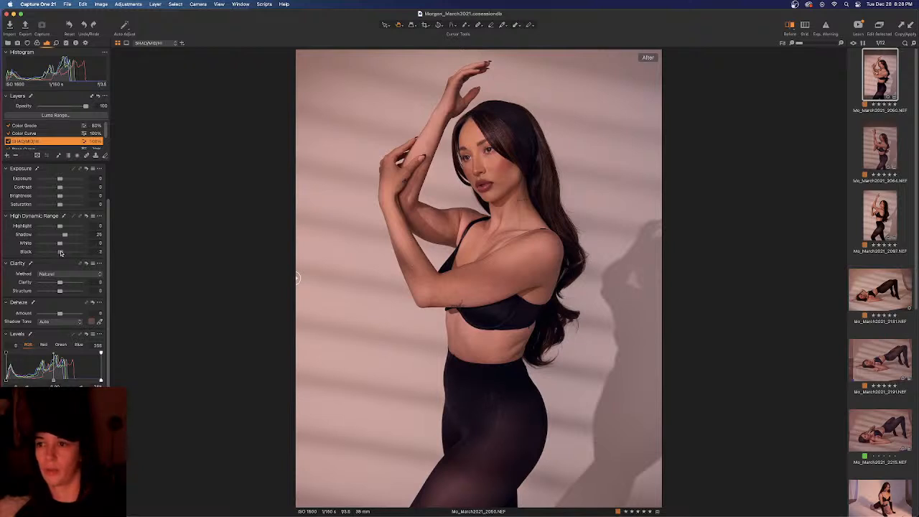
key("super+z")
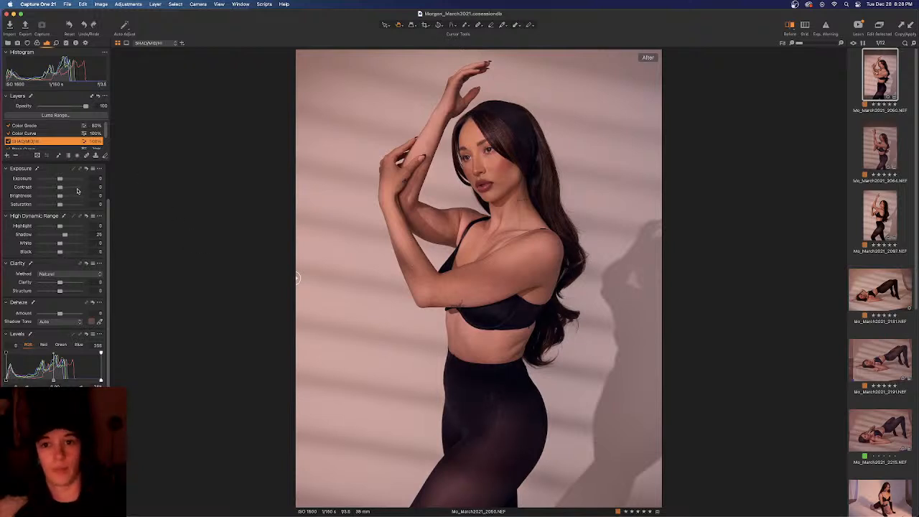
left_click_drag(60, 187, 117, 187)
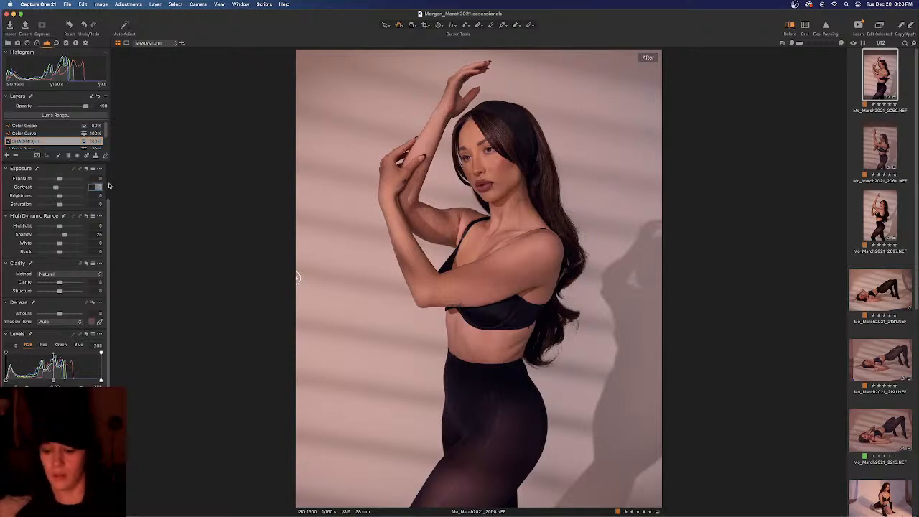
type("0")
key("Return")
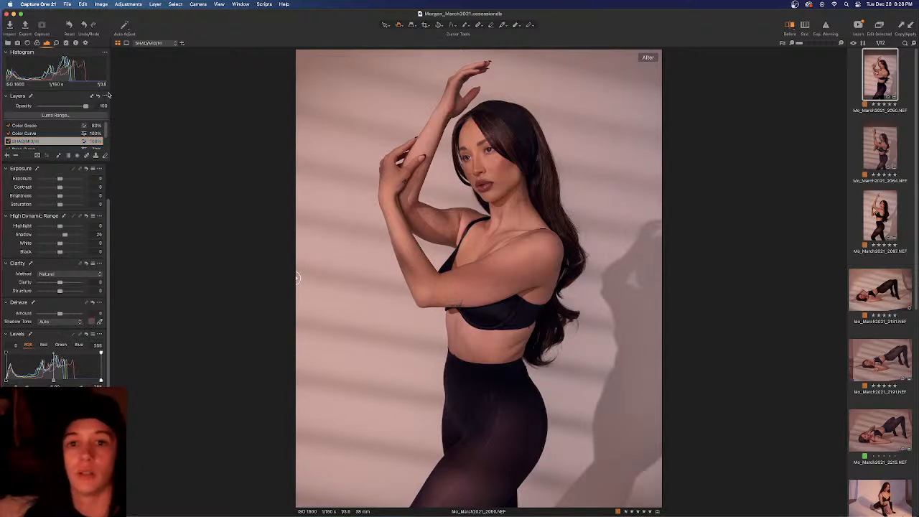
Step: Add a new filled adjustment layer above the Color Grade layer and rename it Contrast
left_click(8, 155)
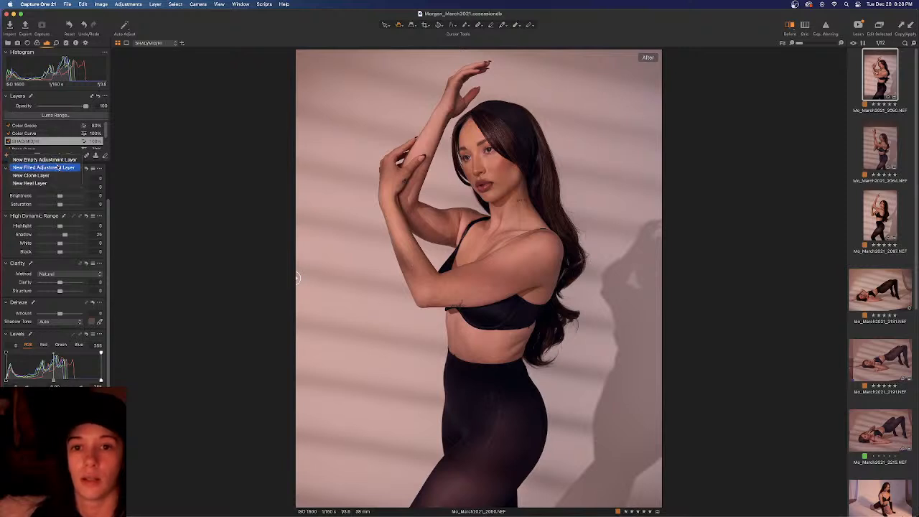
left_click(58, 168)
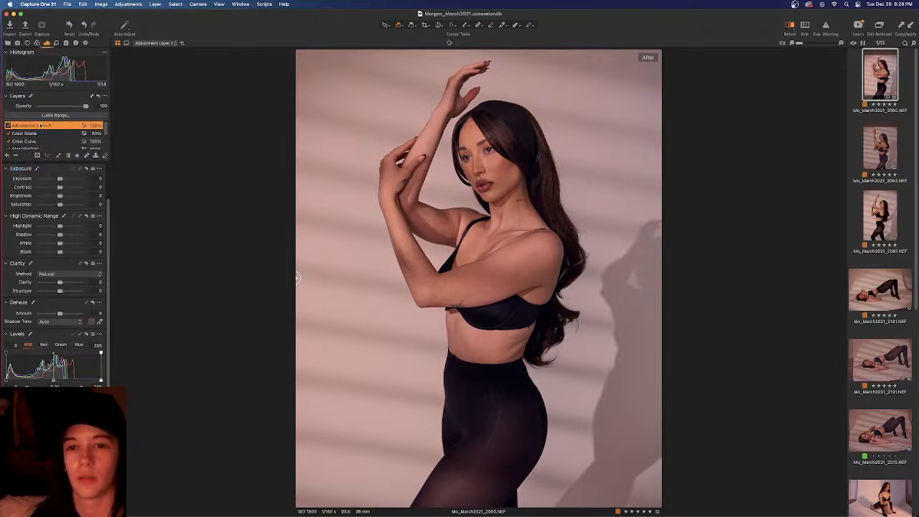
right_click(39, 127)
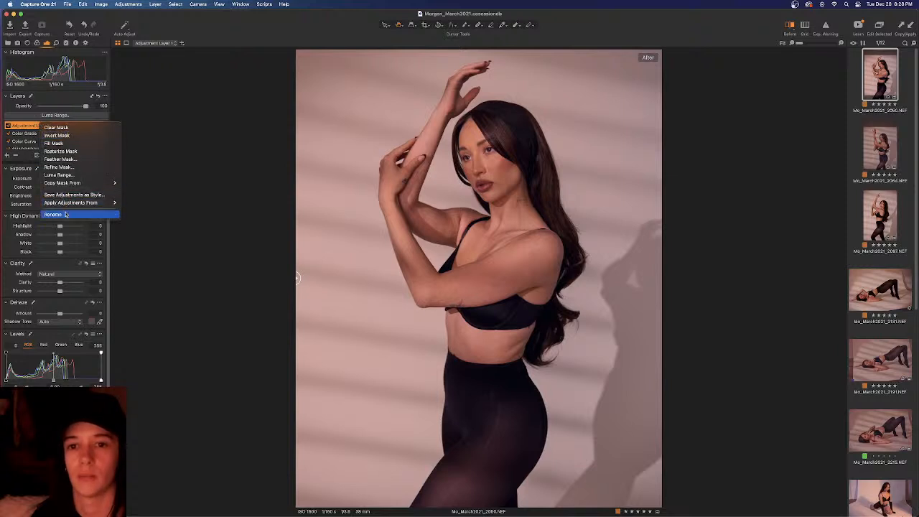
left_click(85, 214)
type("Cont")
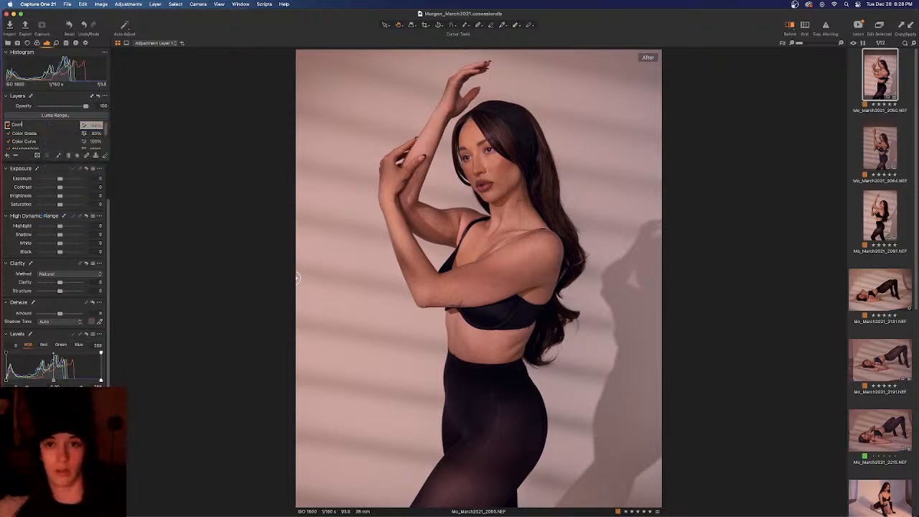
type("rast")
key("Return")
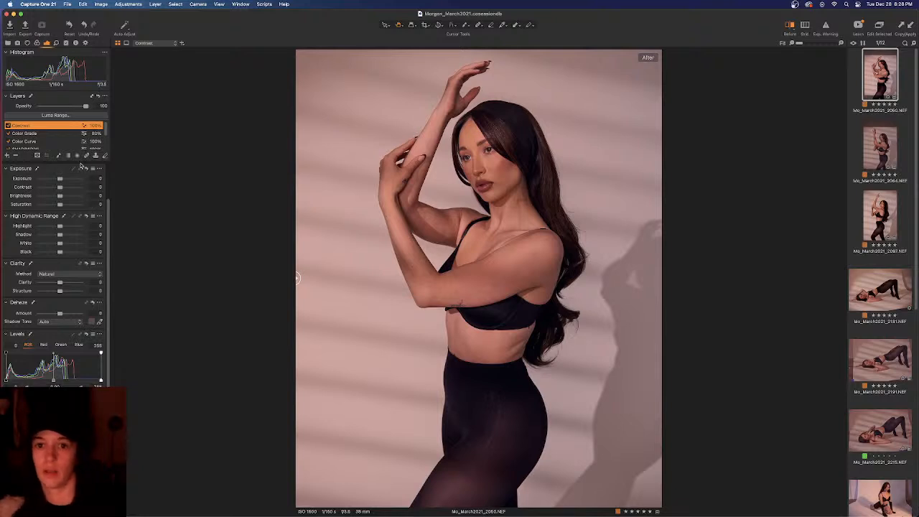
Step: Set the Contrast layer's Contrast to -20, and toggle the layer off and on to judge its effect on the portrait
left_click_drag(59, 188, 51, 188)
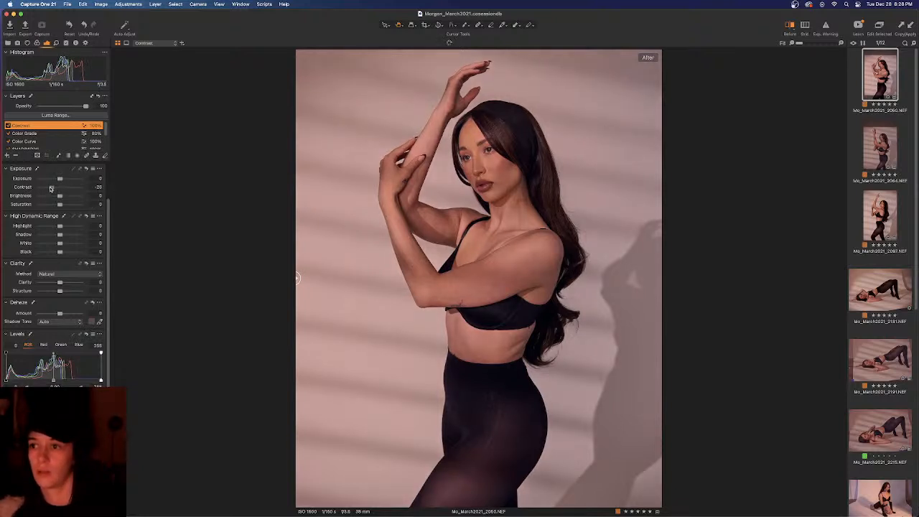
left_click(8, 126)
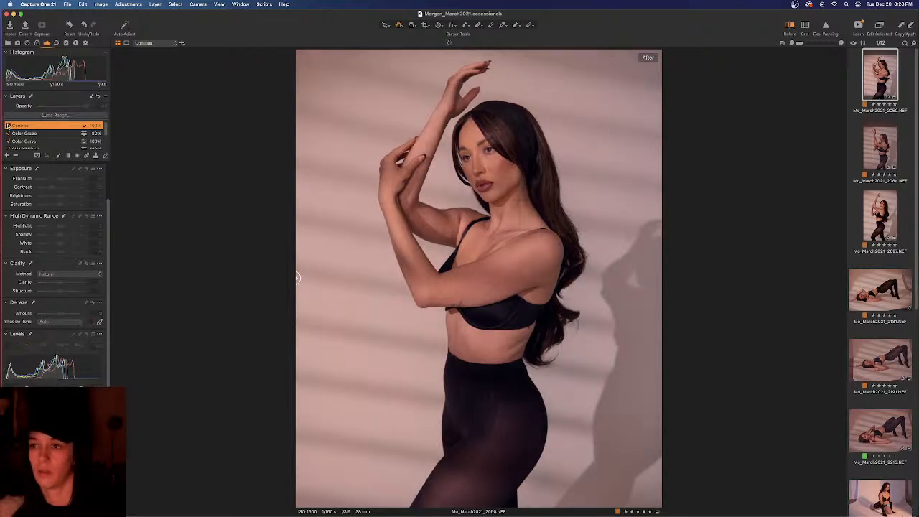
left_click(7, 126)
right_click(9, 126)
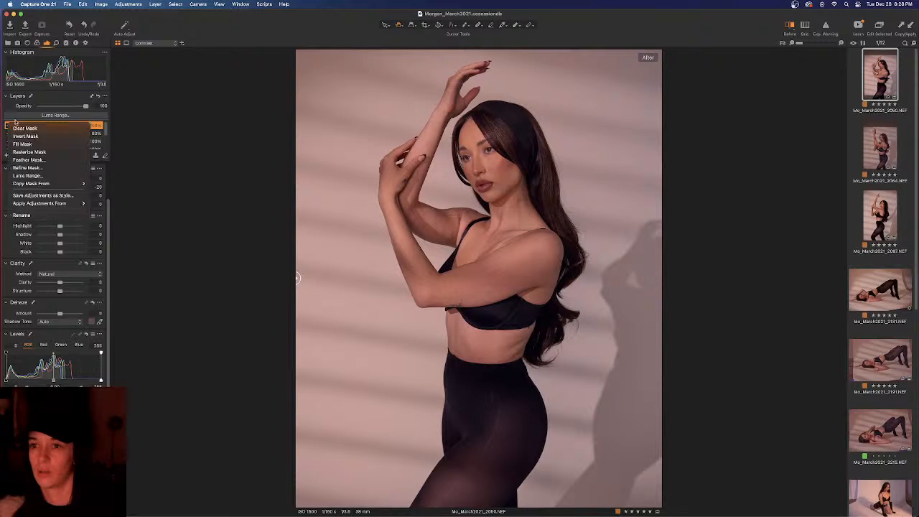
left_click(218, 107)
left_click(7, 126)
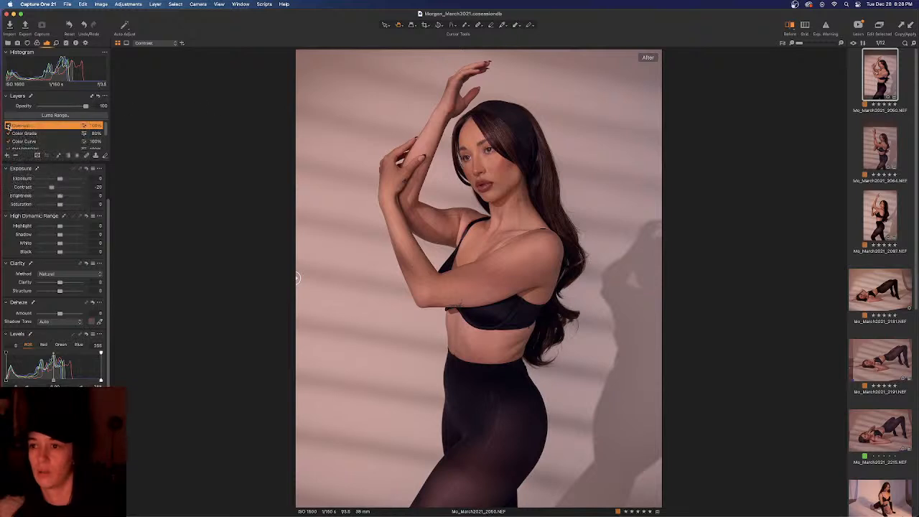
left_click(7, 126)
left_click(8, 126)
left_click(8, 126)
left_click(8, 126)
left_click(8, 126)
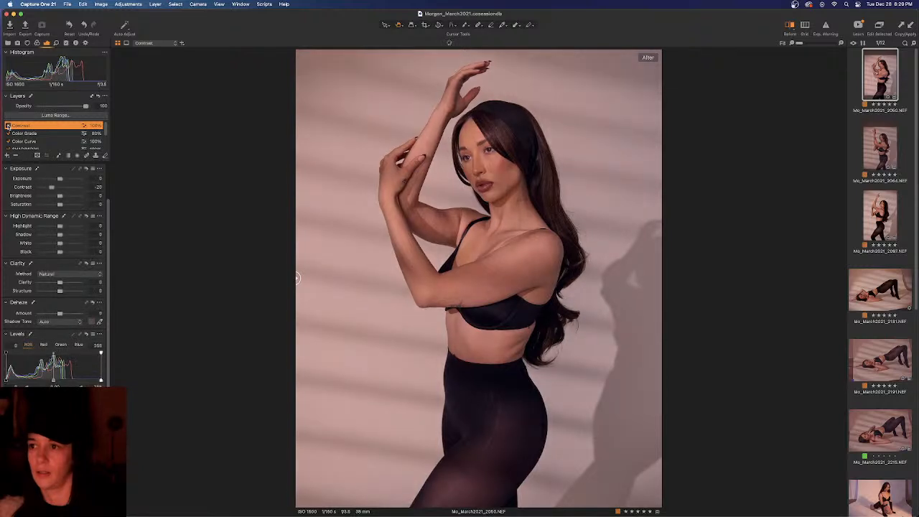
left_click(8, 125)
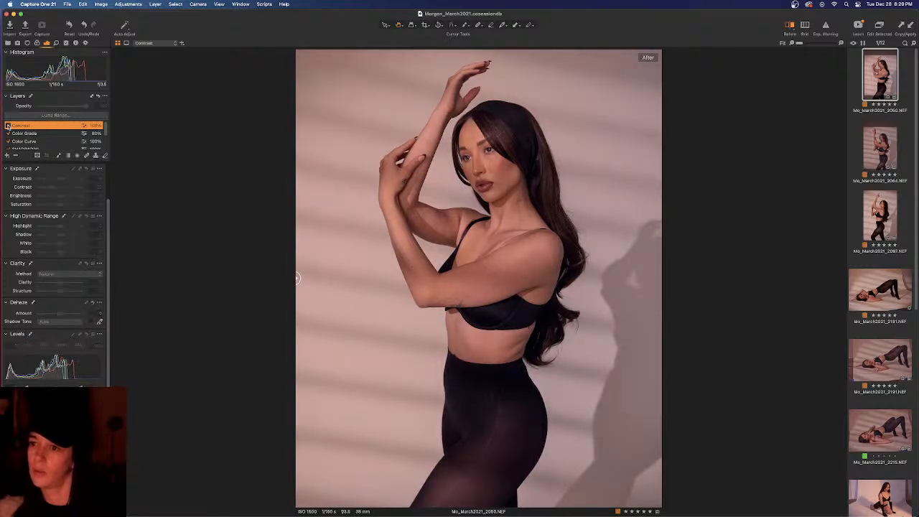
left_click(8, 126)
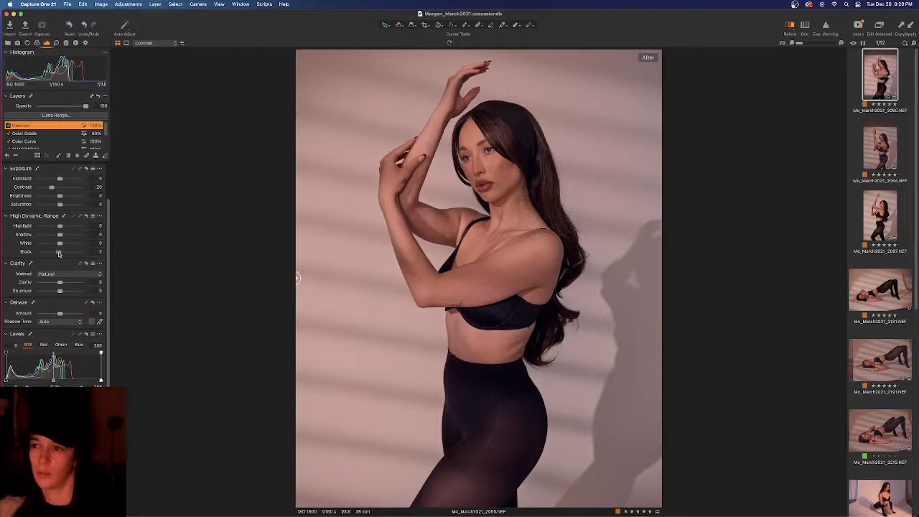
Step: Set the High Dynamic Range Black to -10 on the Contrast layer, and toggle the layer to compare
left_click_drag(59, 254, 57, 254)
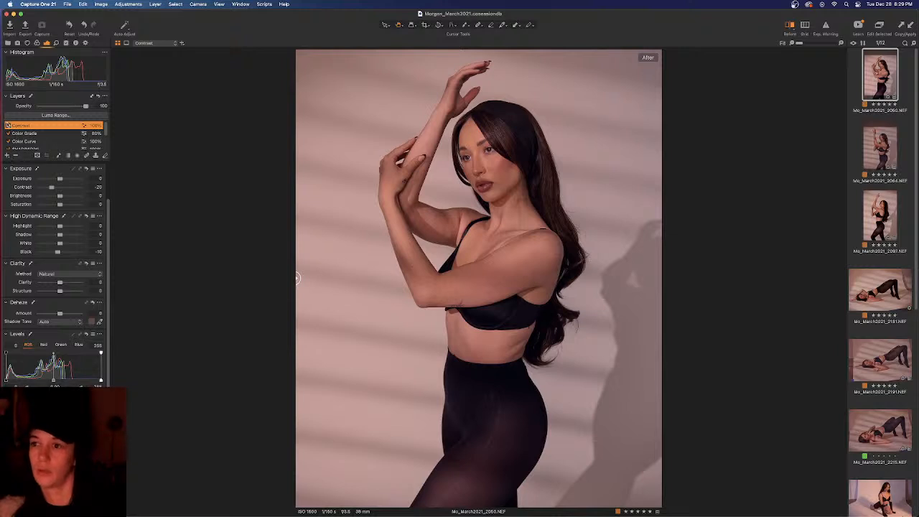
left_click(7, 125)
left_click(8, 125)
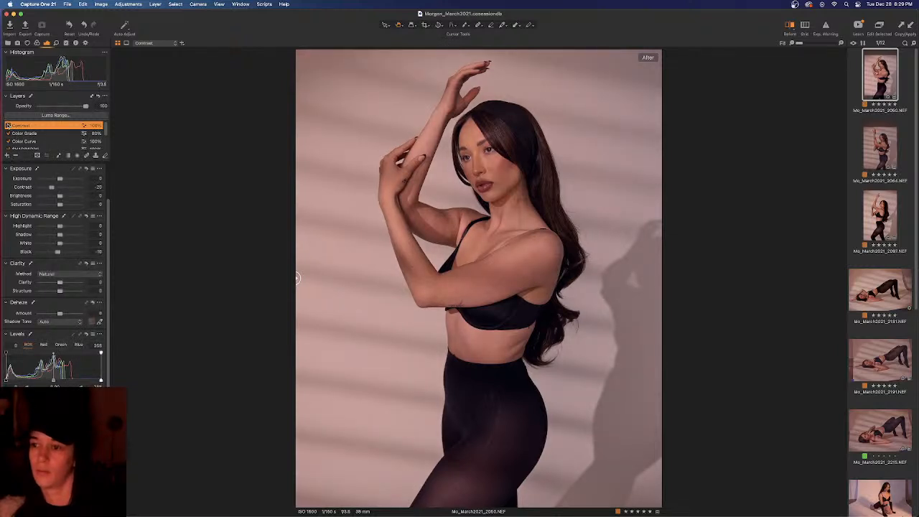
left_click(7, 125)
left_click(8, 125)
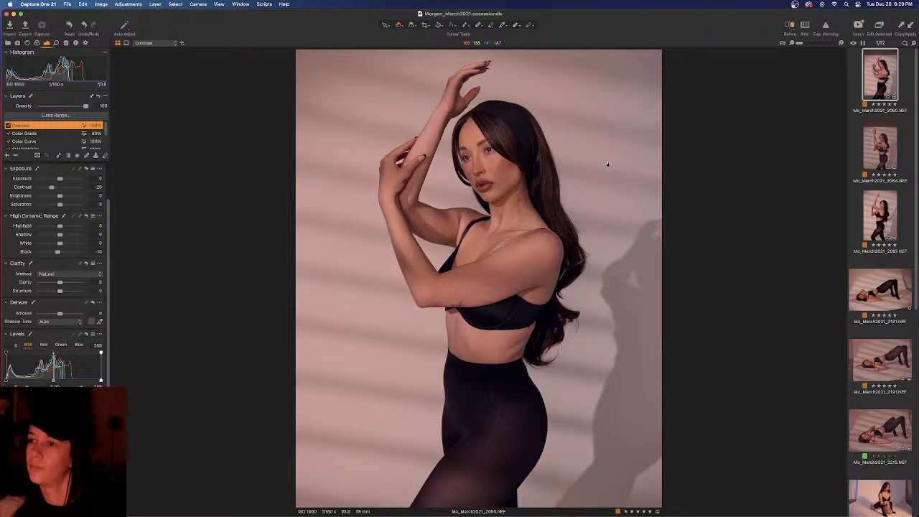
Step: Sweep the before/after split across the first standing portrait to compare the edit with its original
key("y")
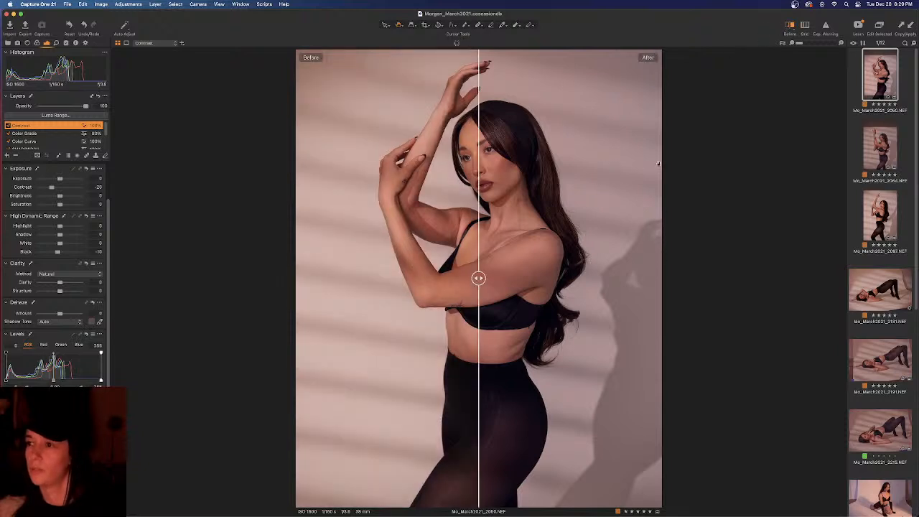
left_click_drag(479, 278, 166, 254)
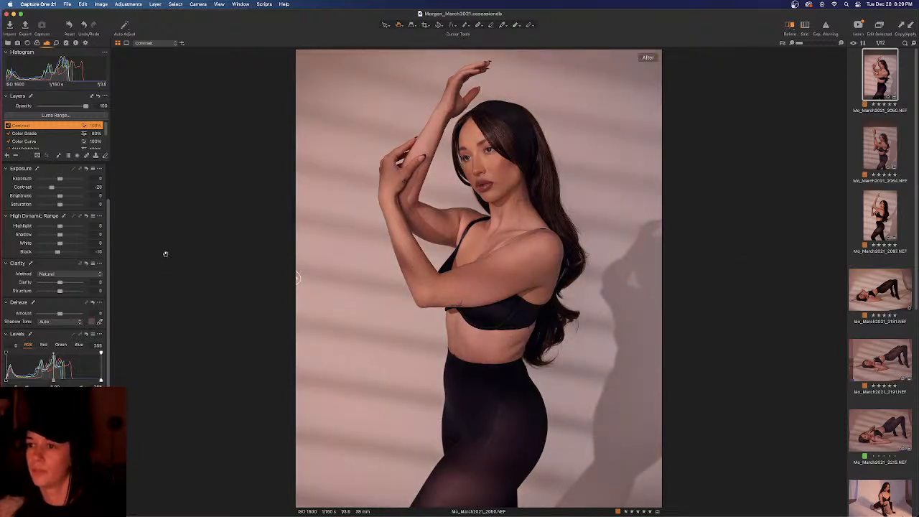
left_click_drag(296, 237, 279, 148)
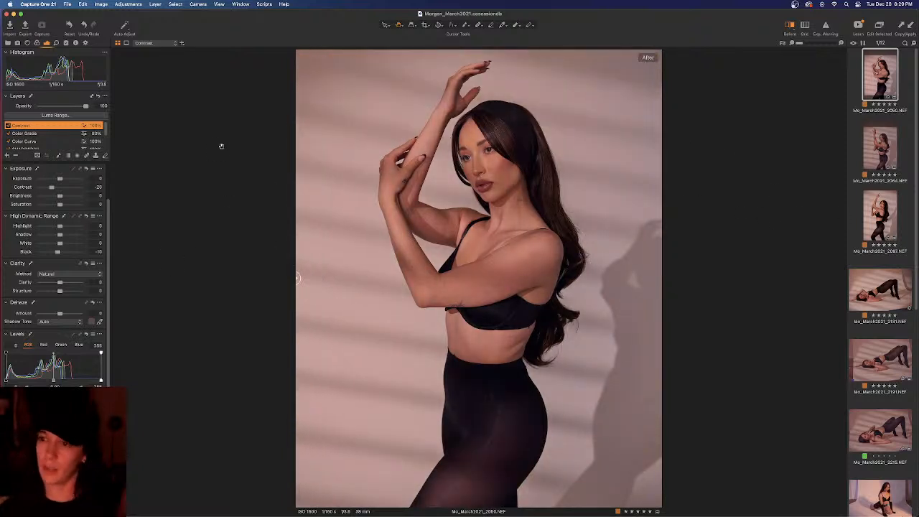
left_click_drag(221, 145, 207, 120)
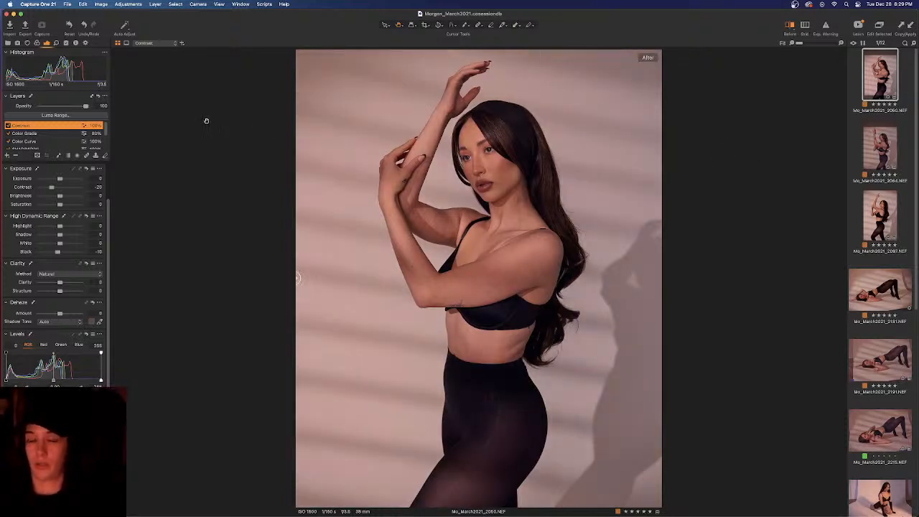
left_click_drag(206, 121, 242, 103)
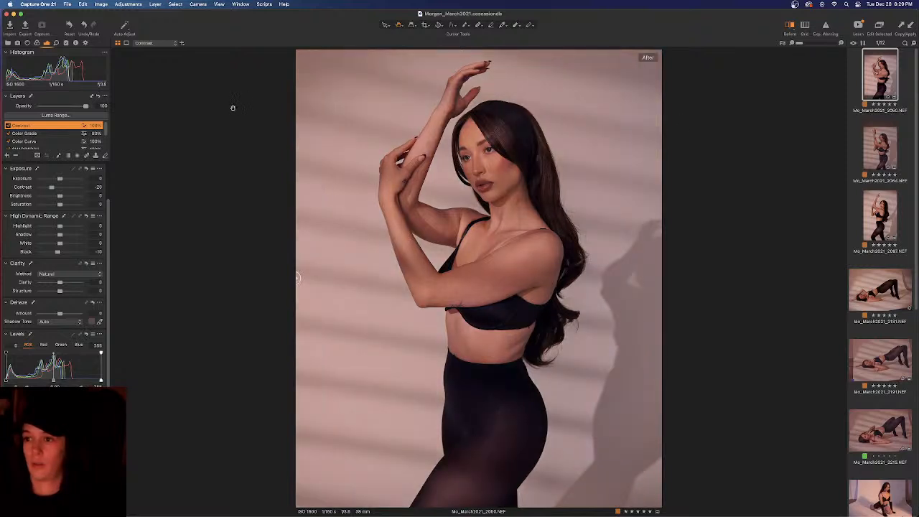
left_click_drag(233, 108, 201, 96)
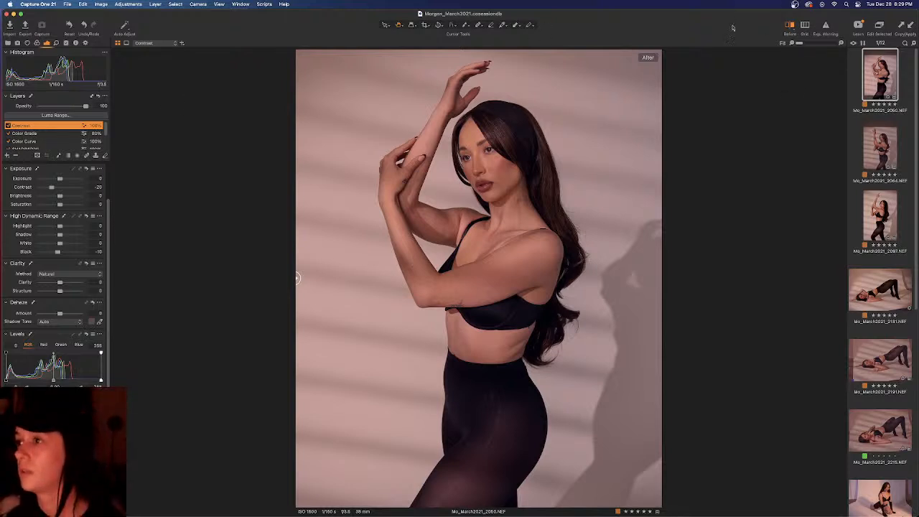
left_click_drag(296, 277, 219, 194)
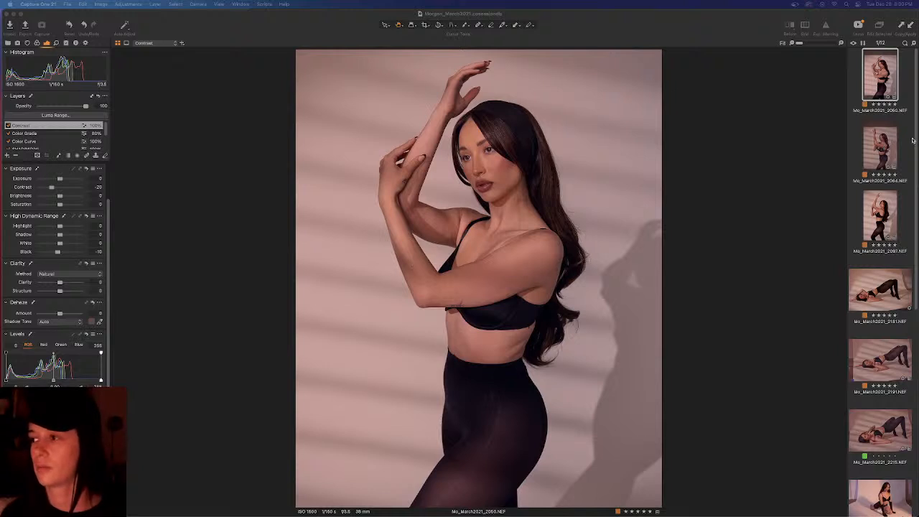
Step: View the first two standing portraits side by side and sweep the before/after split off the image to compare their graded looks
left_click(912, 141)
left_click(881, 149)
left_click(879, 81, "super")
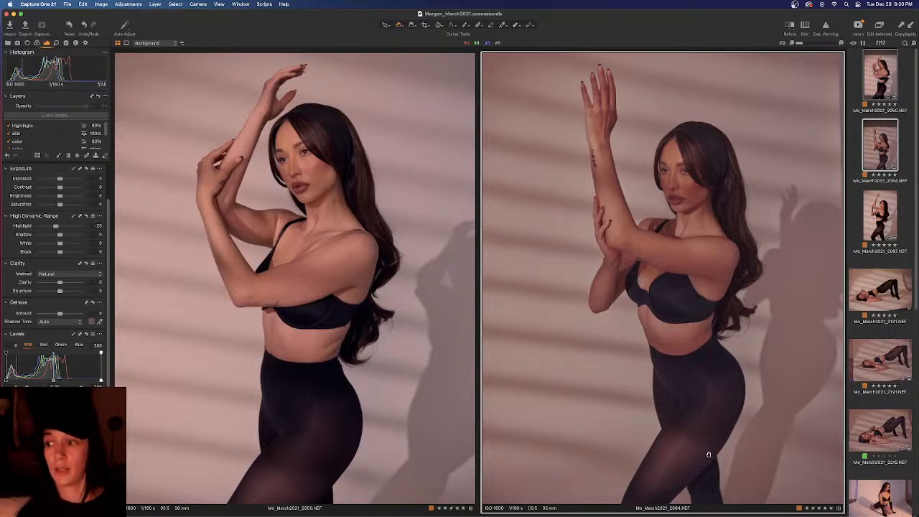
left_click(431, 213)
key("y")
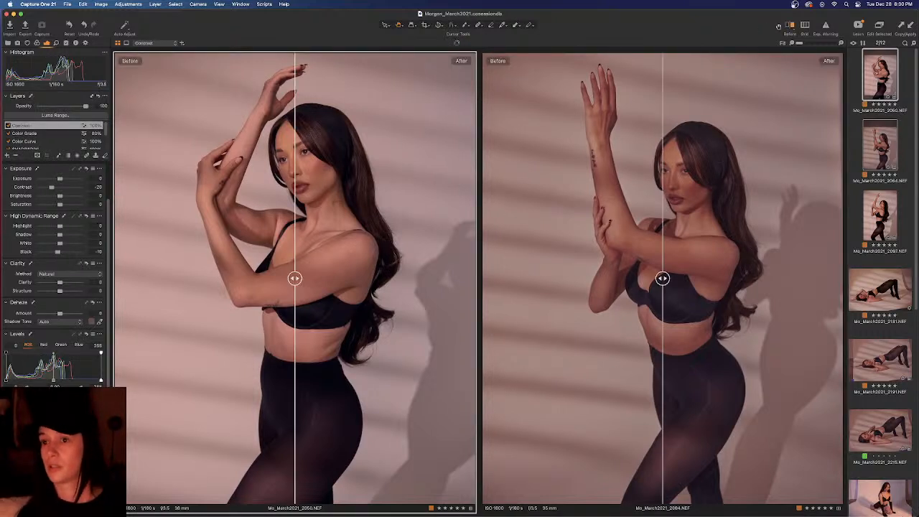
left_click_drag(294, 278, 115, 151)
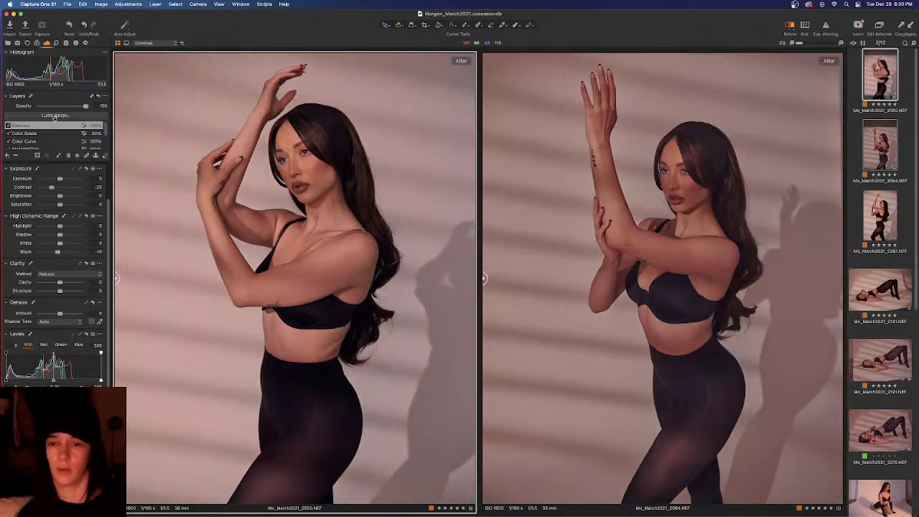
left_click_drag(55, 117, 108, 61)
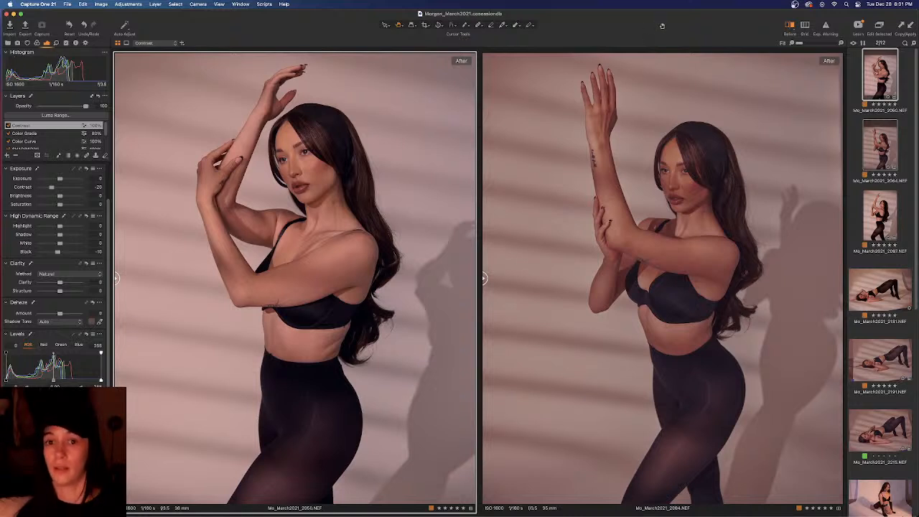
left_click_drag(664, 26, 663, 26)
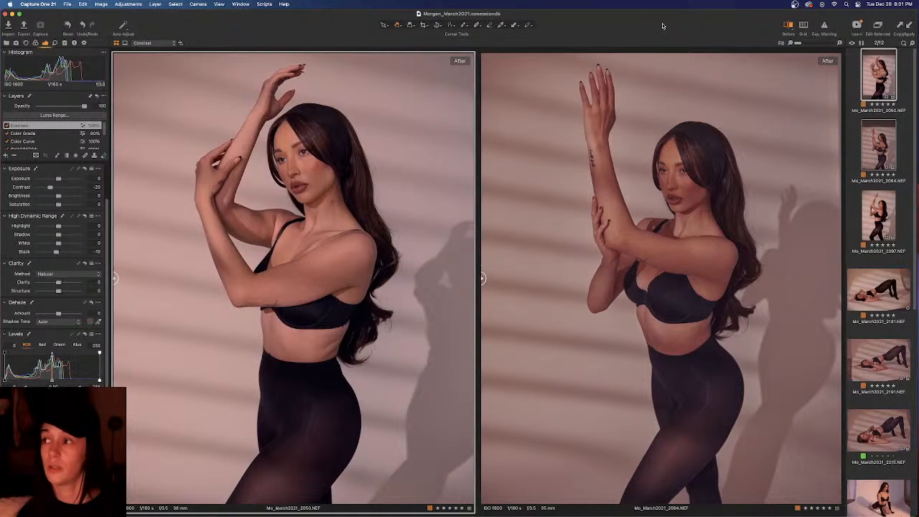